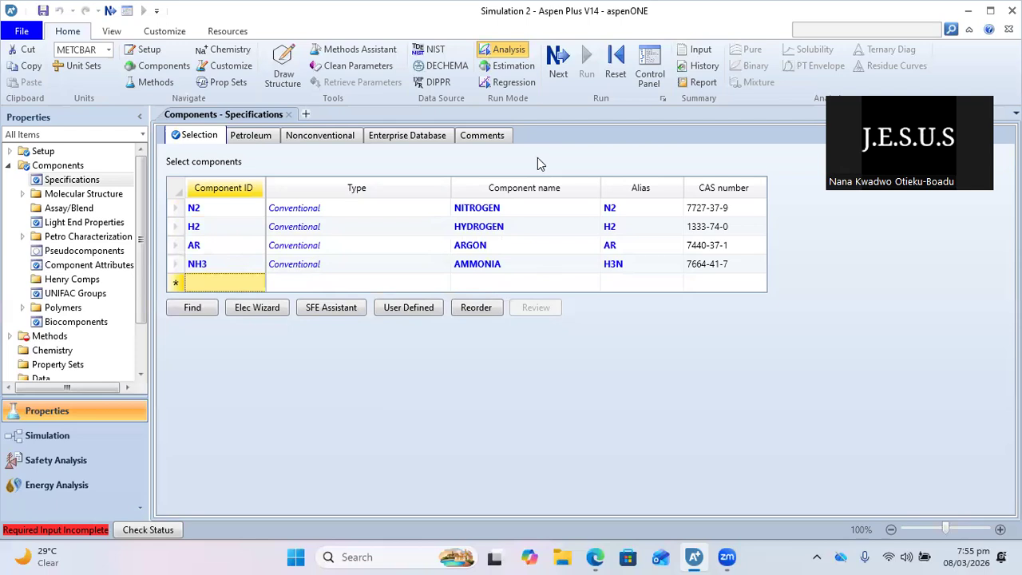
Proceed from the component list to the method specifications and choose PENG-ROB as the property method
left_click(572, 68)
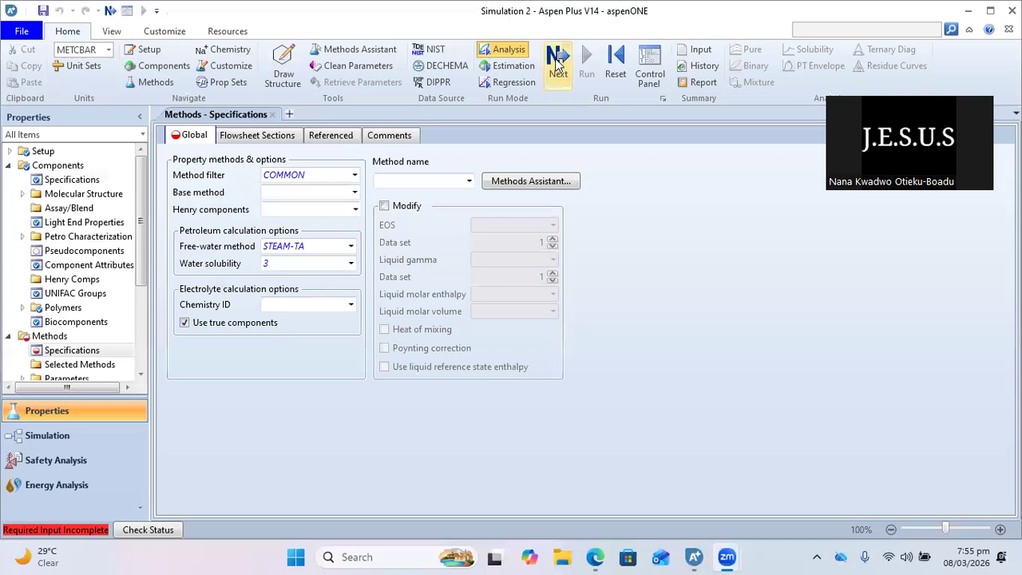
left_click(469, 182)
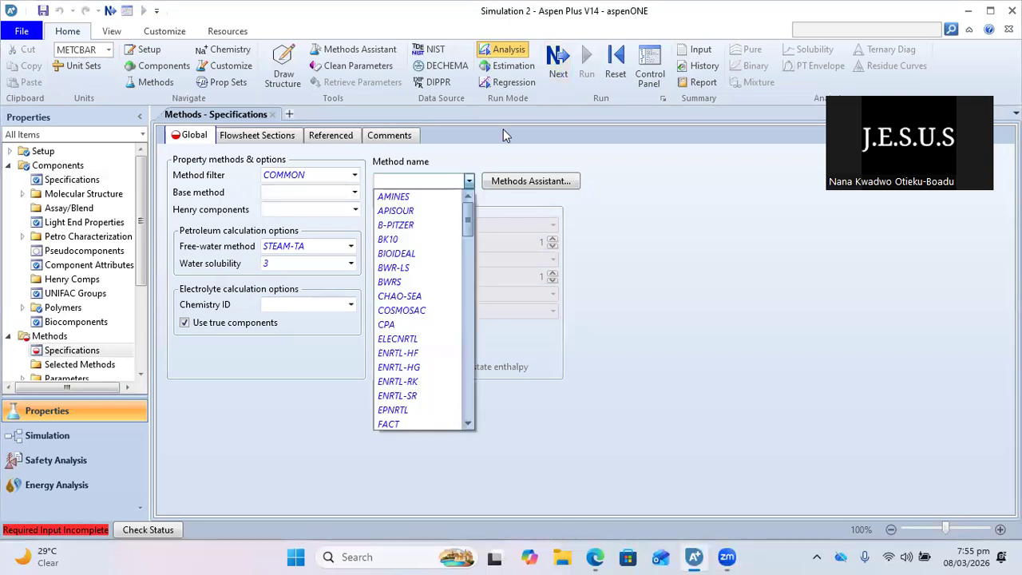
scroll(418, 410, "down", 7)
scroll(387, 414, "down", 10)
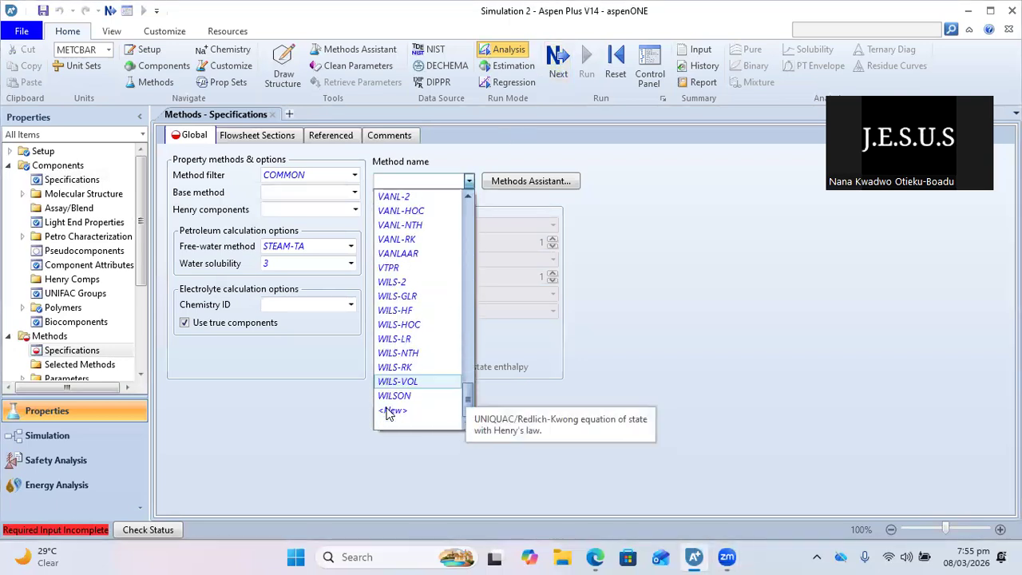
scroll(388, 411, "up", 3)
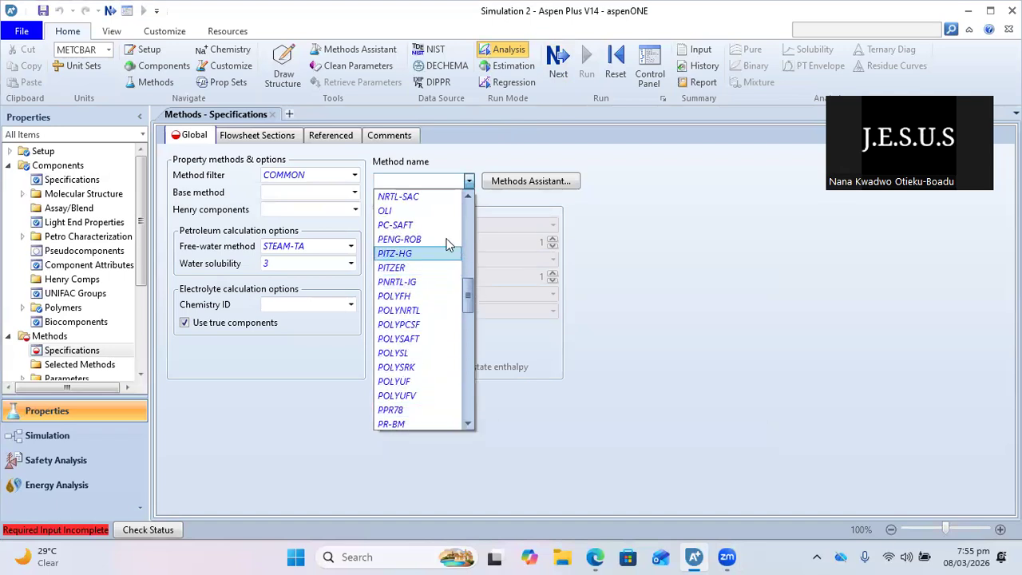
left_click(422, 240)
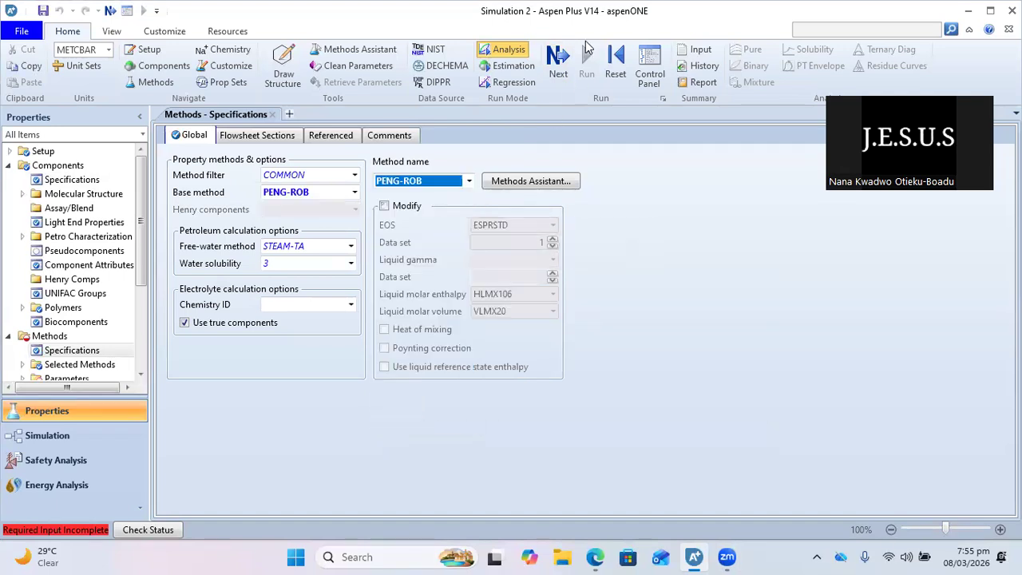
Accept the default PRKBV binary interaction parameters, run the property analysis, and switch to the Simulation environment
left_click(563, 56)
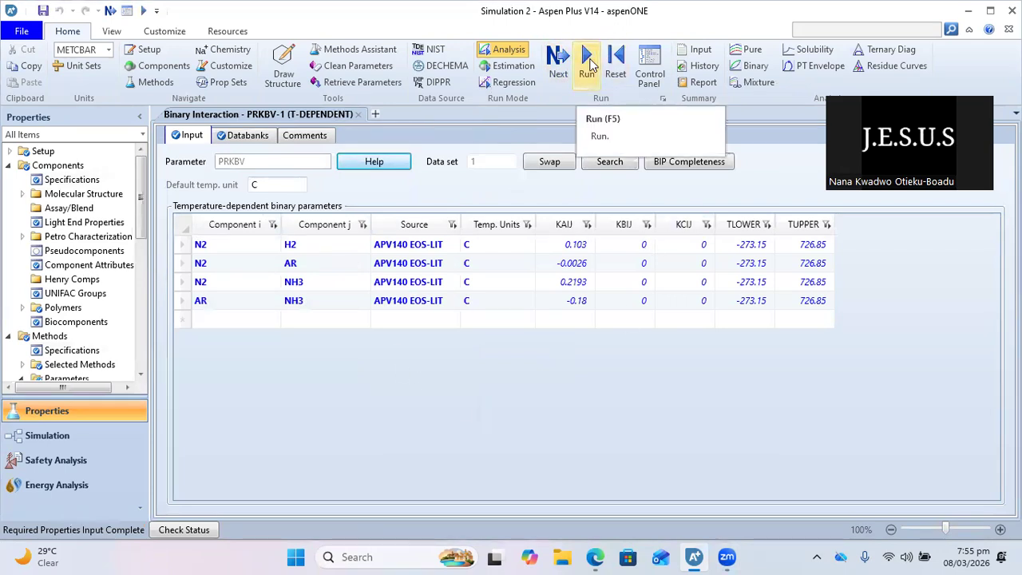
left_click(589, 64)
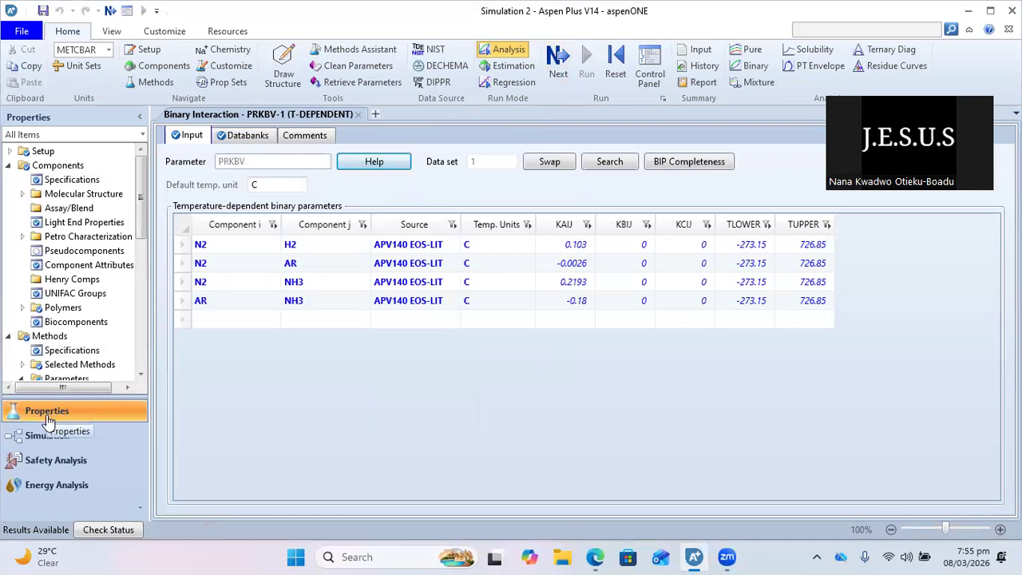
left_click(28, 437)
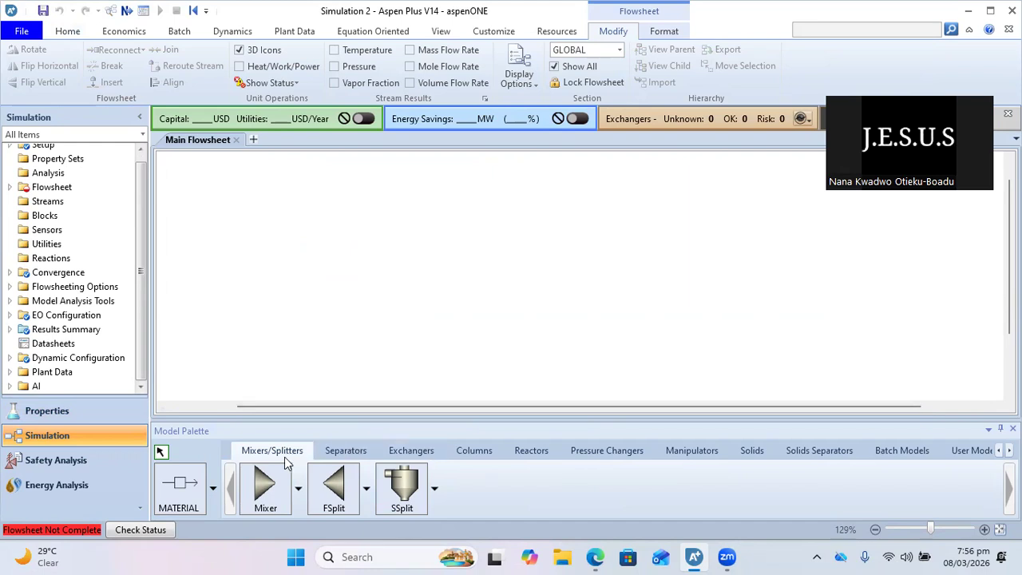
Examine the model palette's unit operation categories, from mixers and separators to solids, and its available stream types
left_click(343, 452)
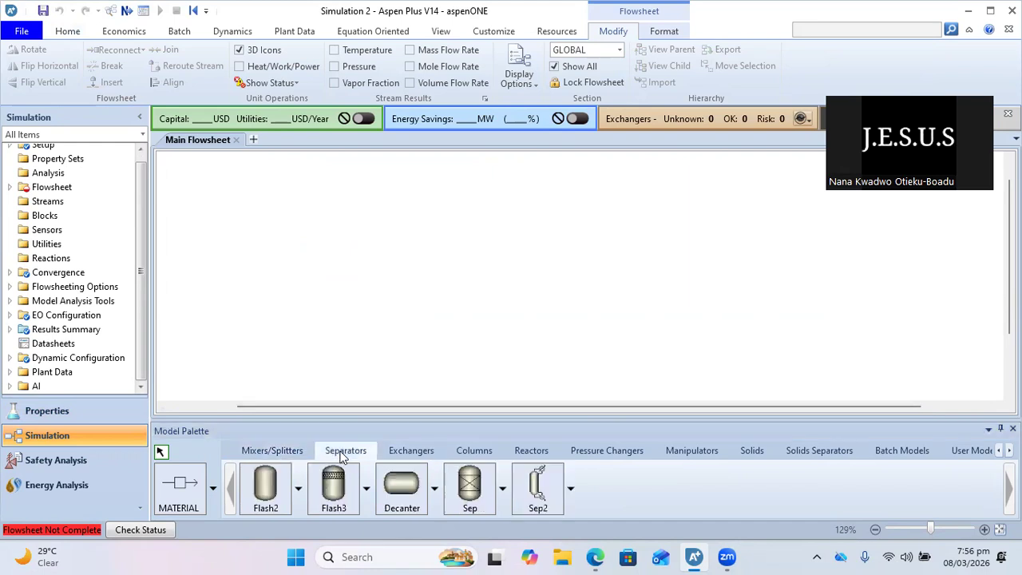
left_click(406, 452)
left_click(479, 454)
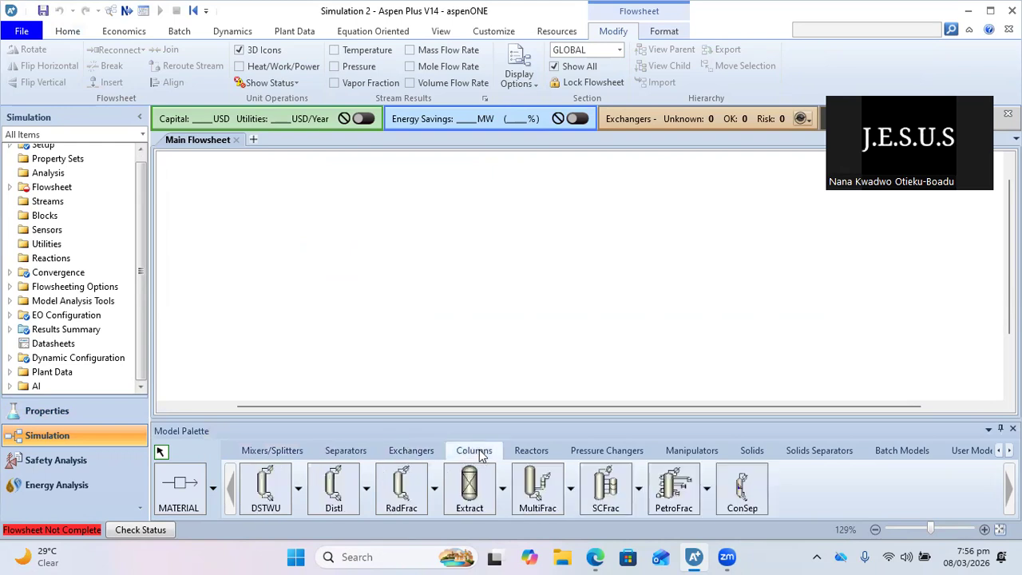
left_click(523, 455)
left_click(572, 455)
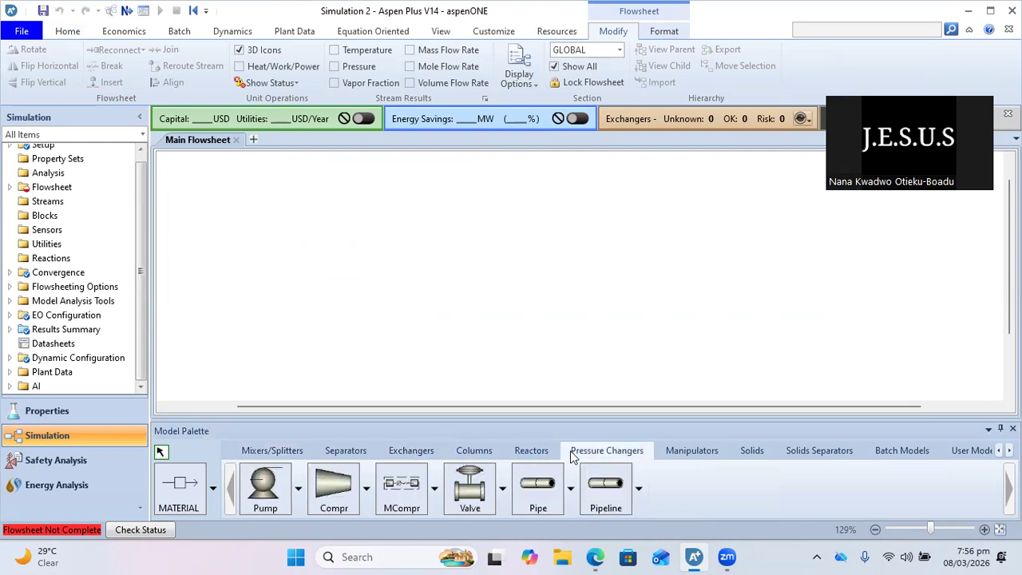
left_click(678, 453)
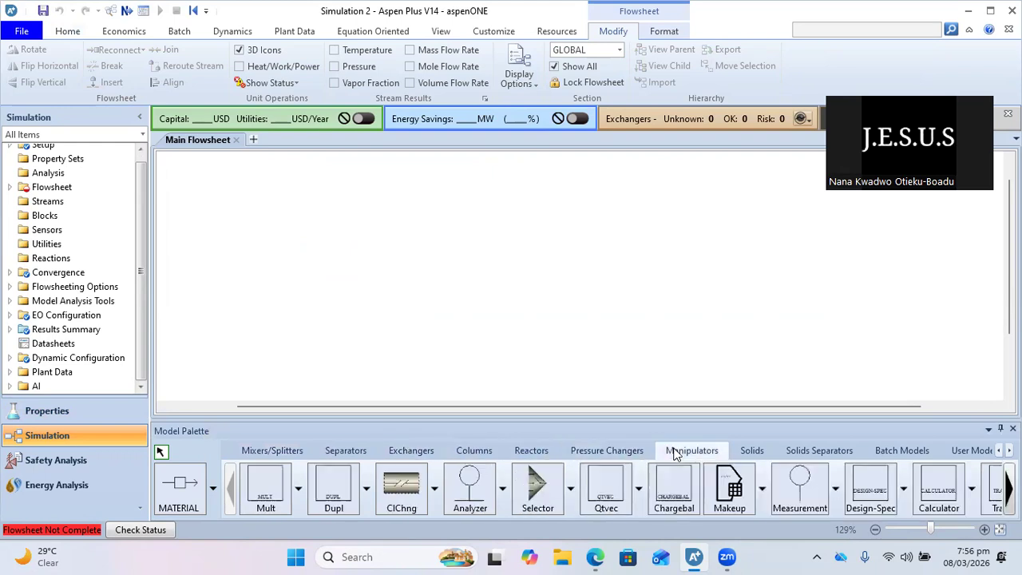
left_click(754, 452)
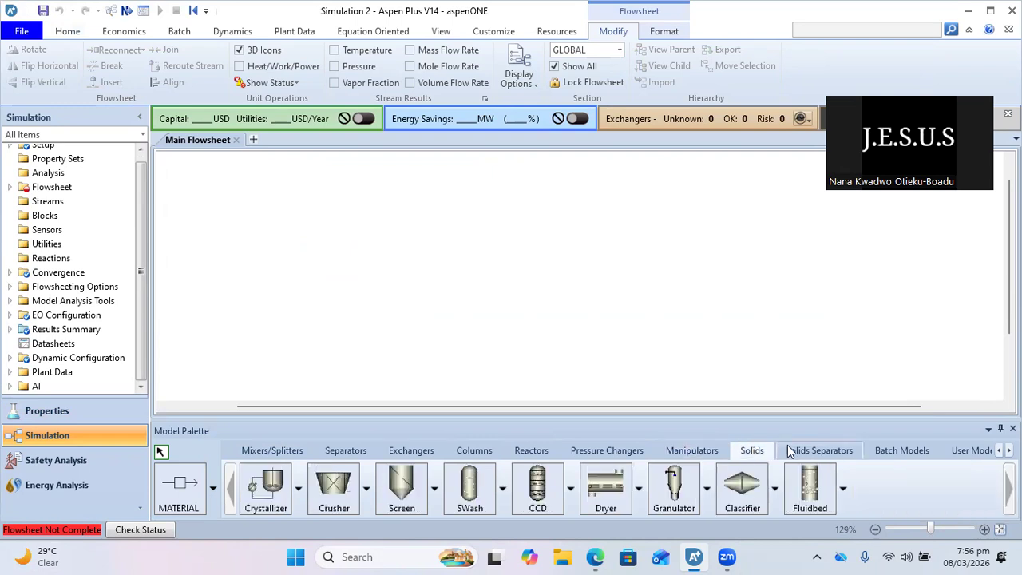
left_click(258, 455)
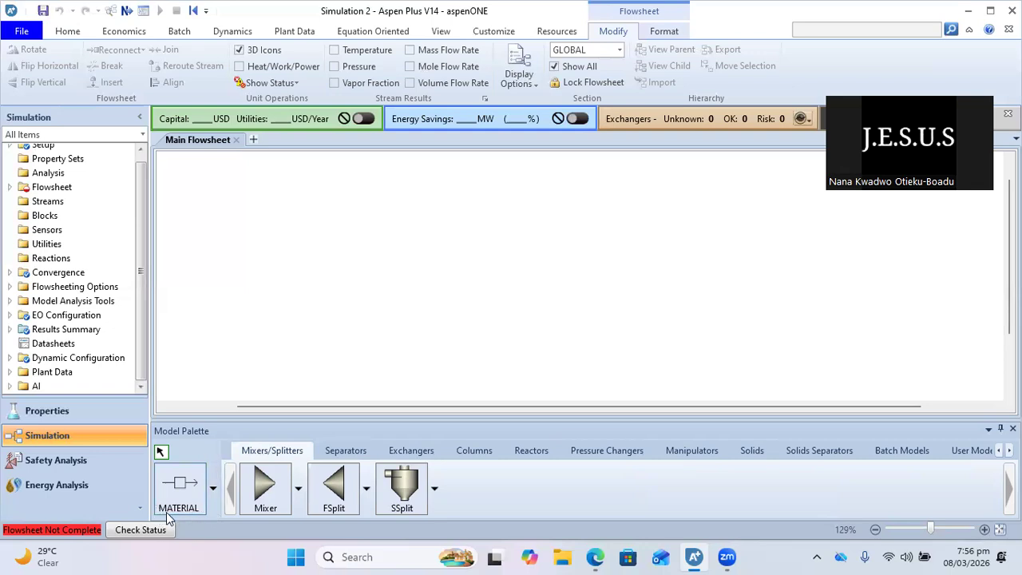
left_click(212, 488)
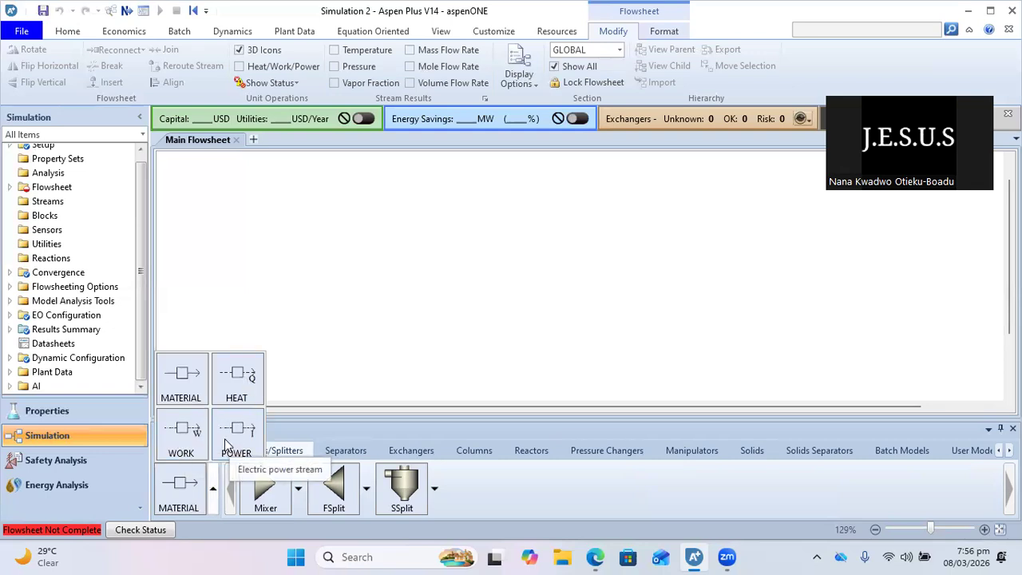
left_click(214, 489)
left_click(214, 489)
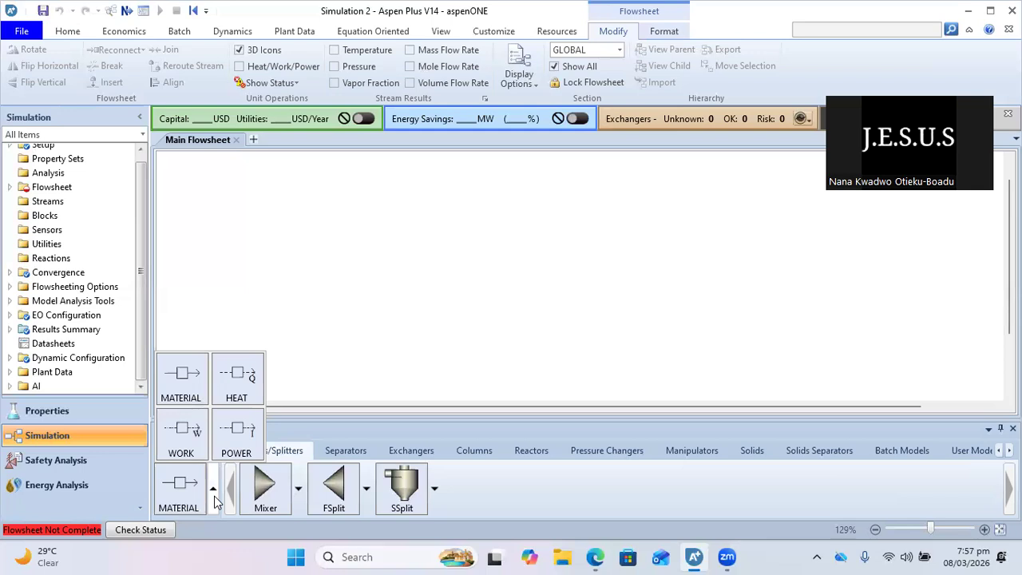
left_click(214, 496)
Draw two separate horizontal material streams on the empty flowsheet, the second one below the first
left_click(183, 493)
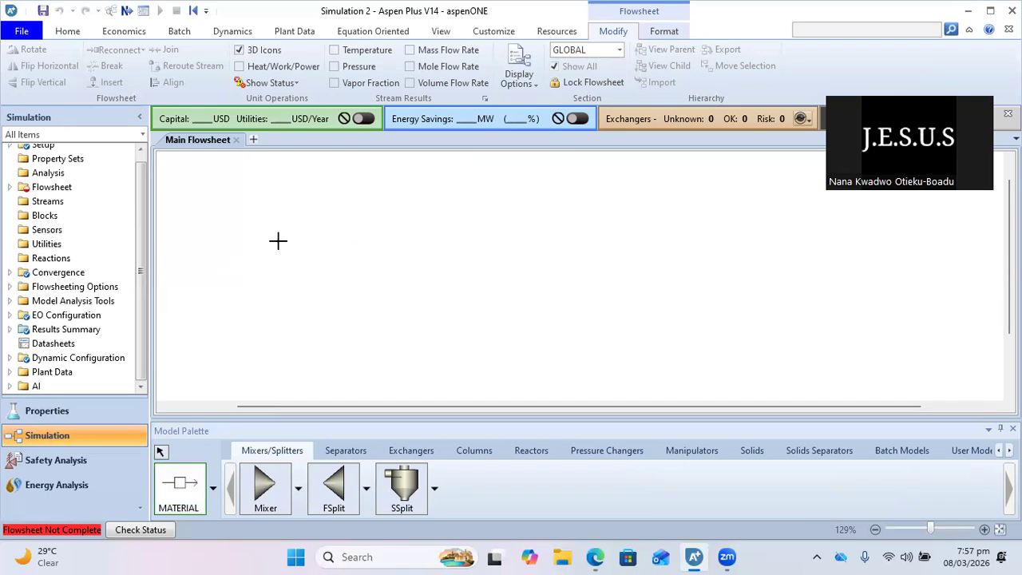
left_click(327, 247)
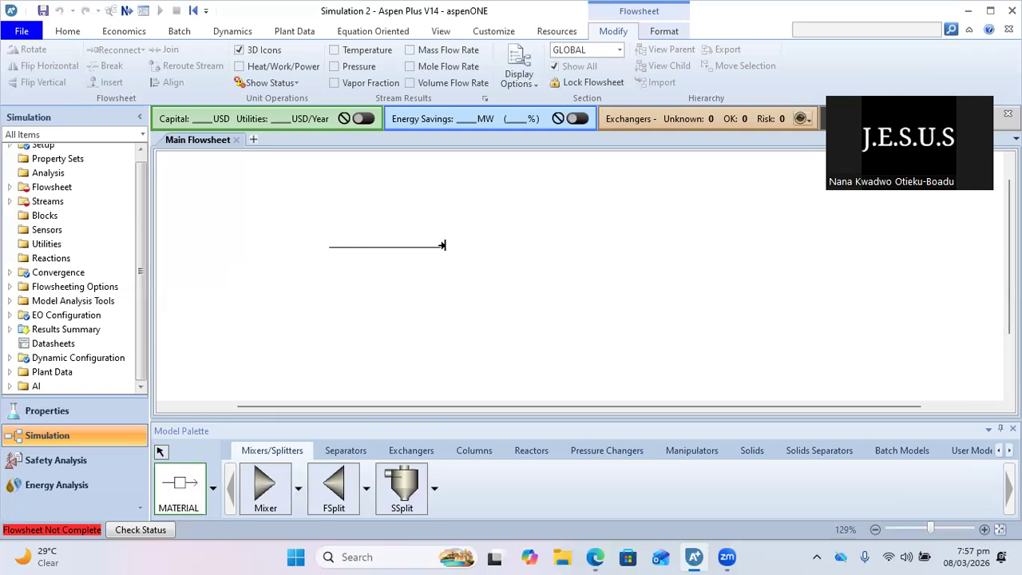
left_click(444, 246)
left_click(401, 327)
left_click(470, 310)
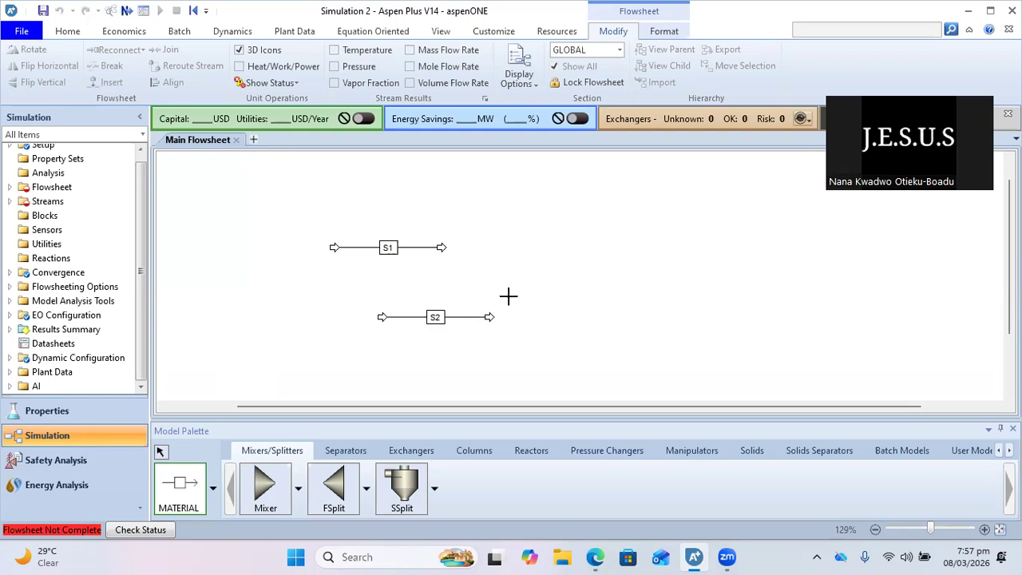
right_click(523, 354)
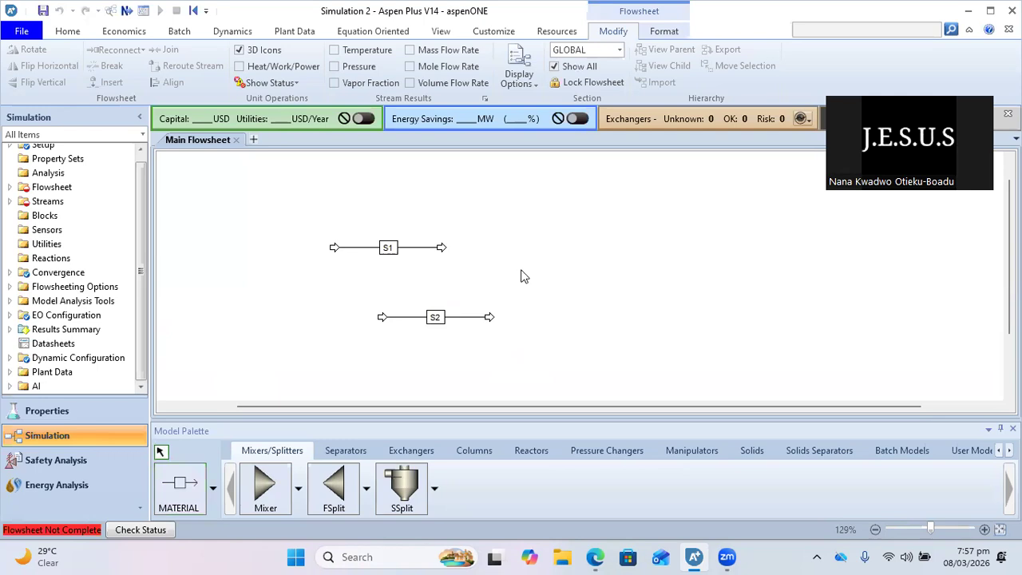
Return to selection mode and move the lower stream S2 leftward so that it sits beneath stream S1
left_click_drag(293, 226, 326, 218)
left_click(169, 500)
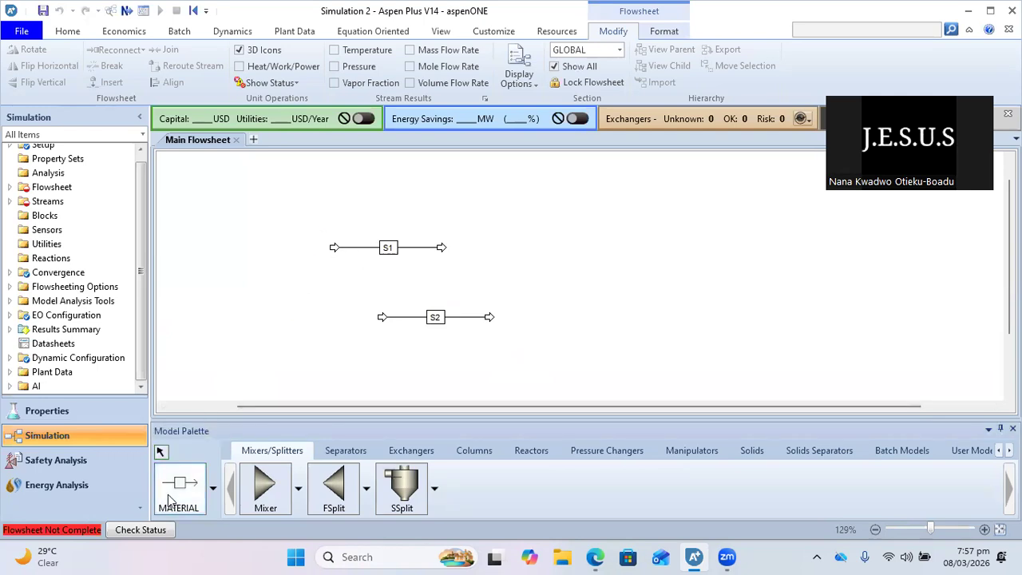
left_click(160, 453)
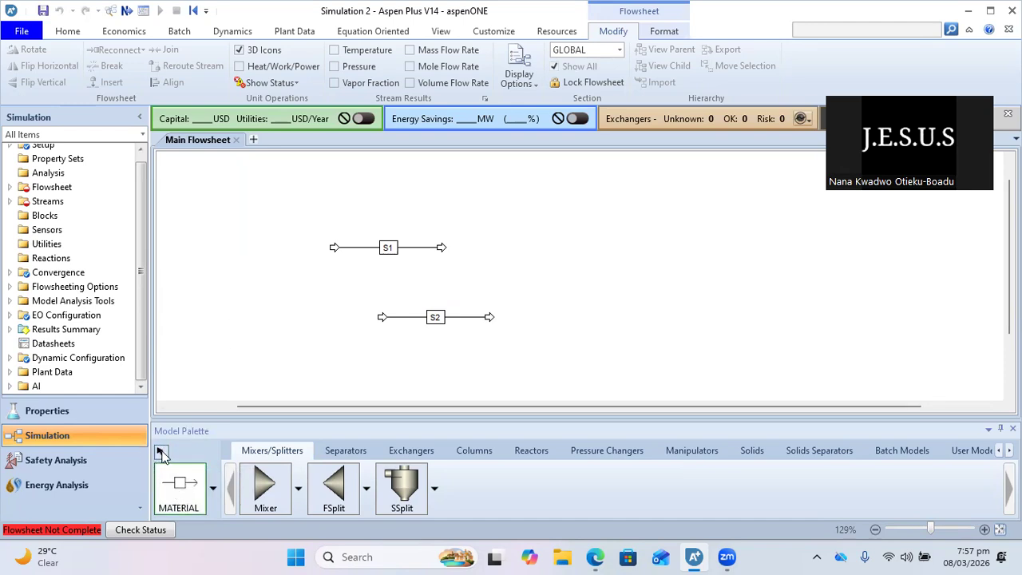
left_click_drag(351, 295, 544, 350)
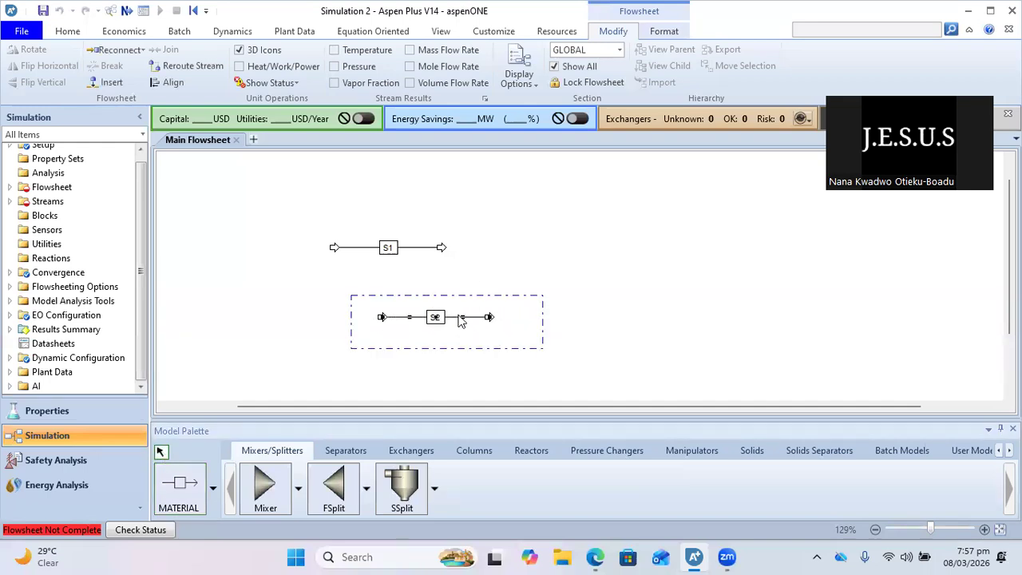
left_click_drag(459, 317, 386, 322)
left_click(417, 286)
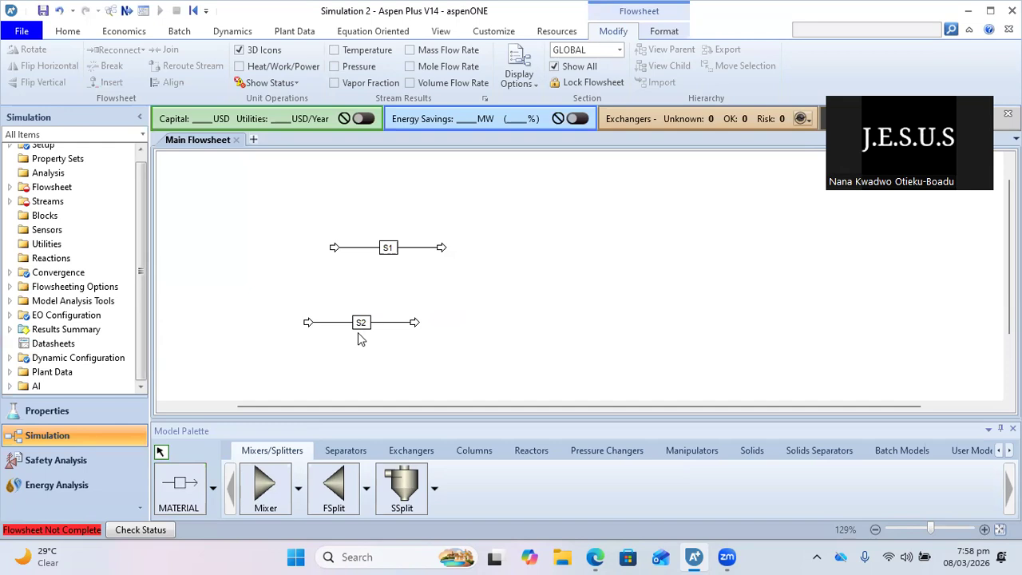
Rename the upper stream H2 and the lower stream N2, and open the N2 stream's input specifications
left_click(389, 249)
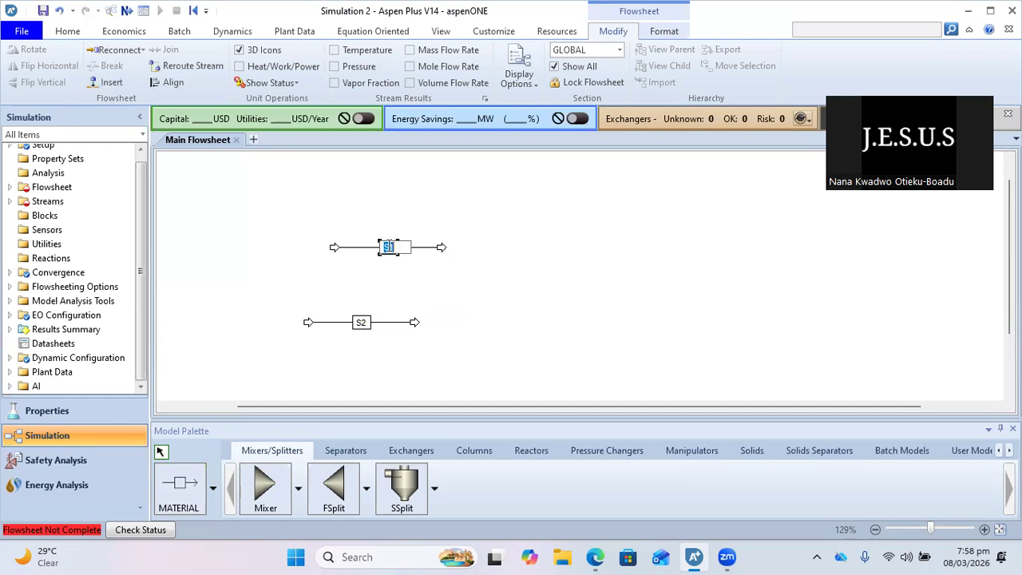
type("H2")
key("Return")
key("Return")
left_click(384, 354)
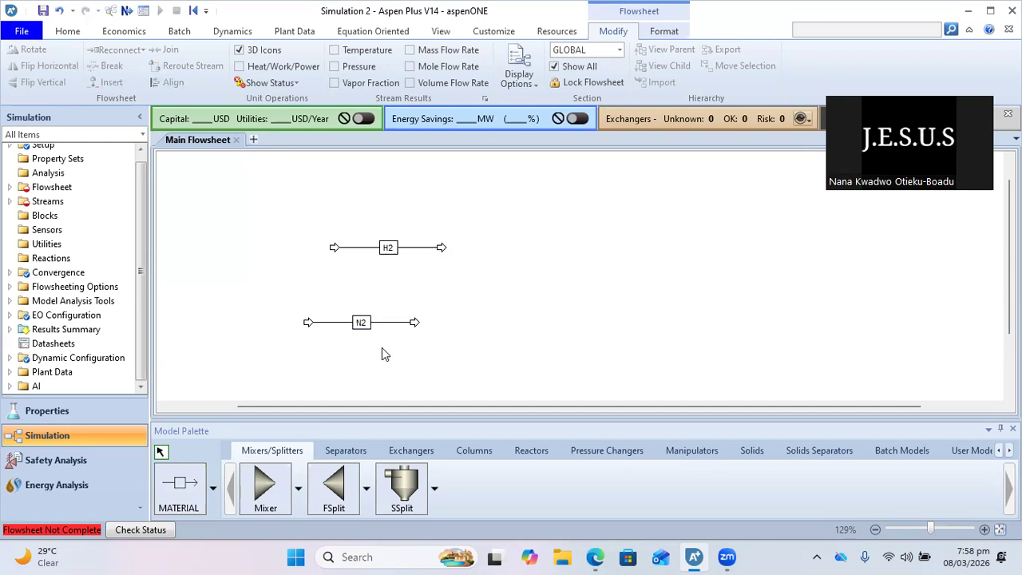
left_click(389, 322)
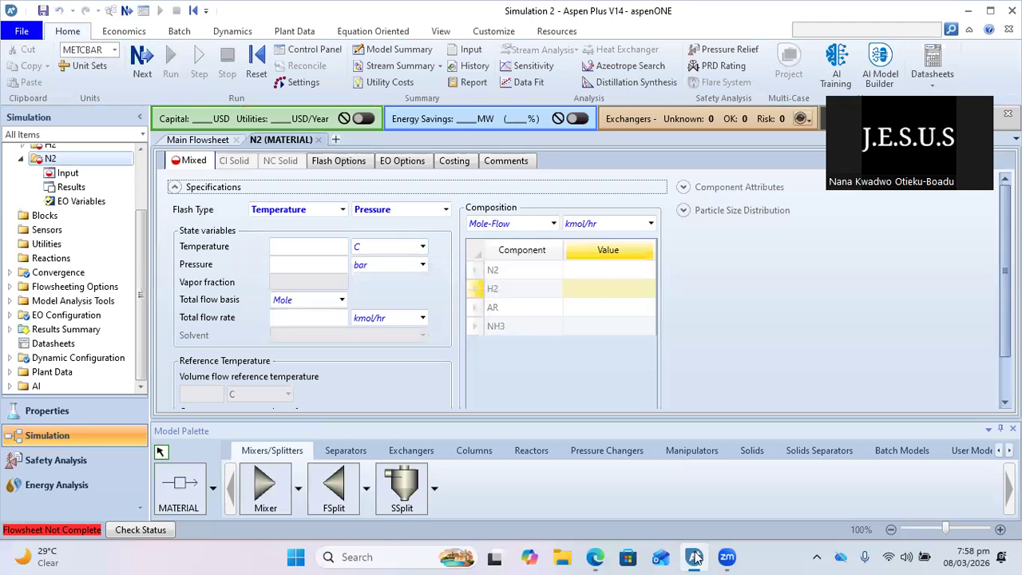
Switch to the Aspen tutorial PDF in Edge and underline the feed's delivery conditions and the 200 bar reaction pressure
left_click(596, 557)
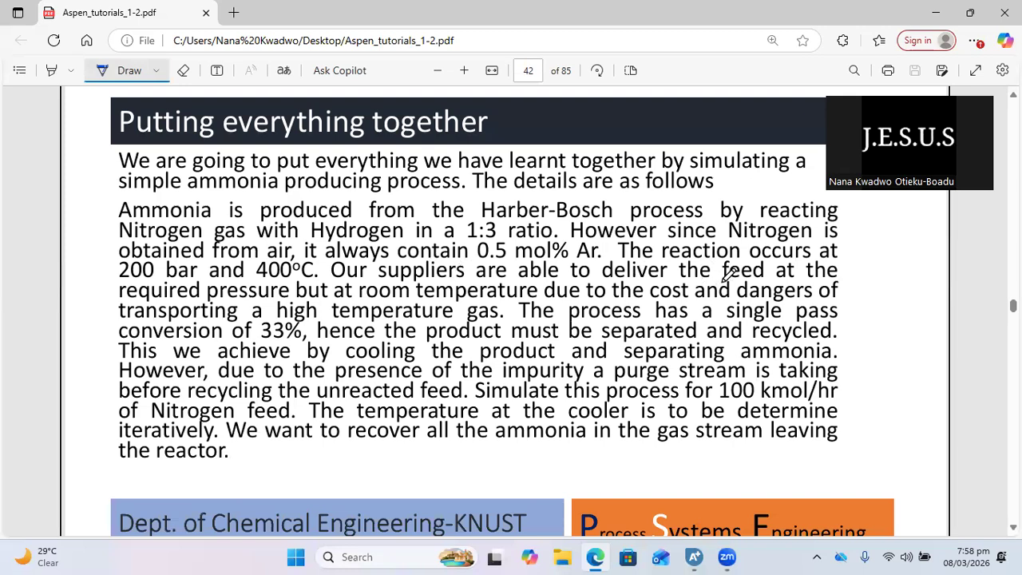
left_click_drag(725, 279, 811, 281)
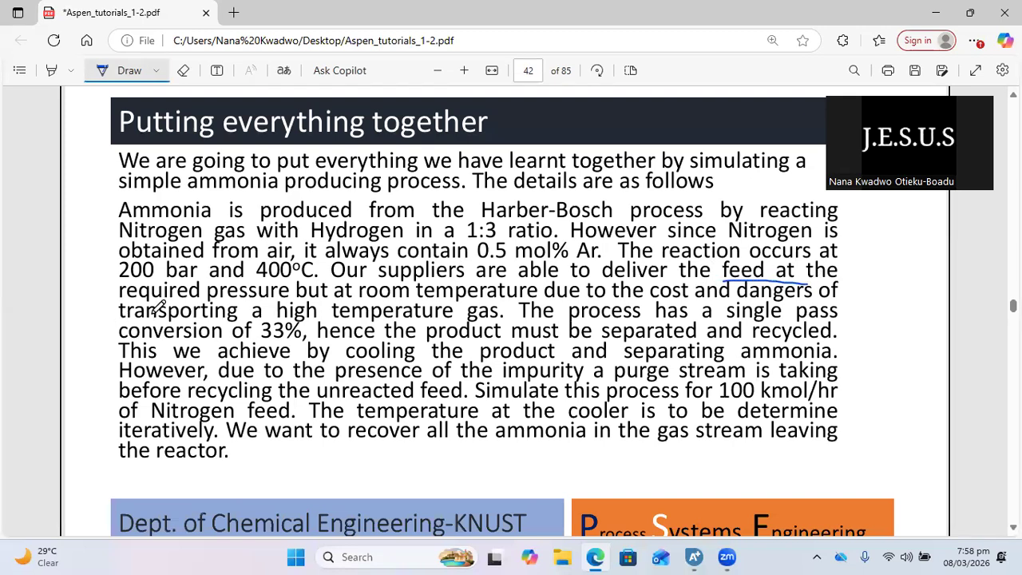
mouse_move(117, 297)
left_mouse_down()
mouse_move(427, 287)
mouse_move(550, 305)
left_mouse_up()
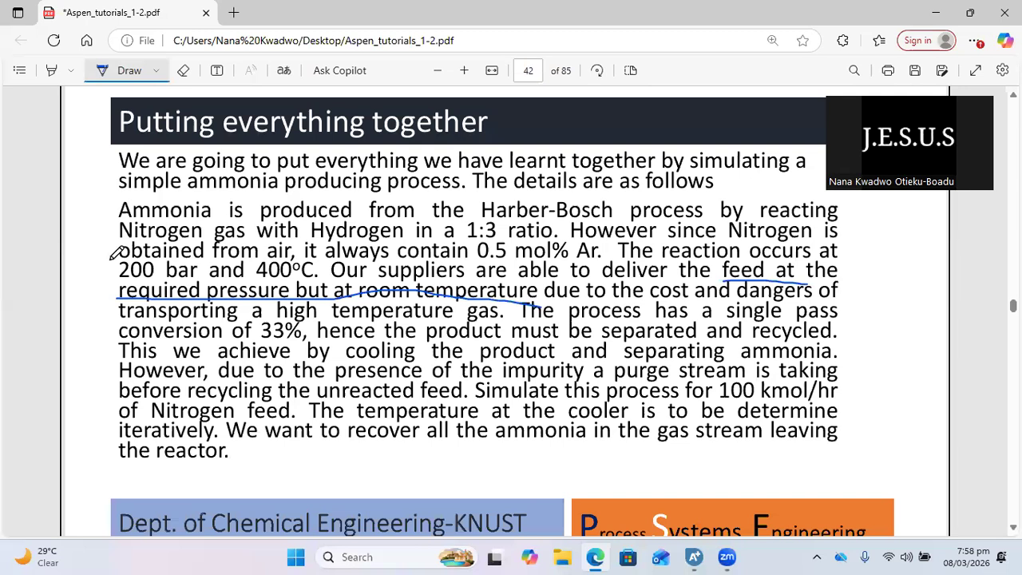
left_click_drag(119, 289, 209, 276)
Switch back to Aspen Plus and set the N2 stream's pressure to 200 bar
left_click(696, 556)
left_click(310, 265)
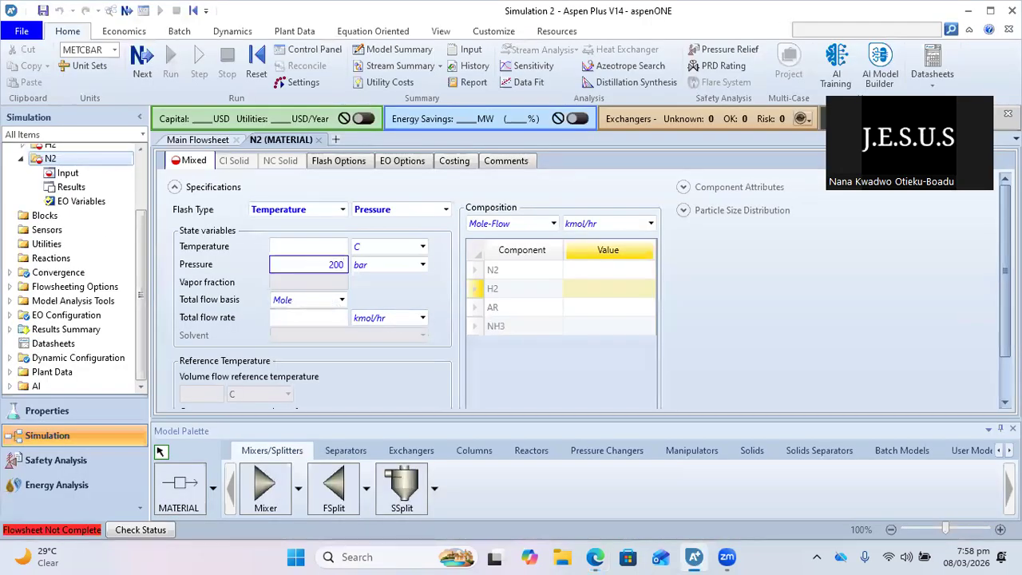
left_click(436, 294)
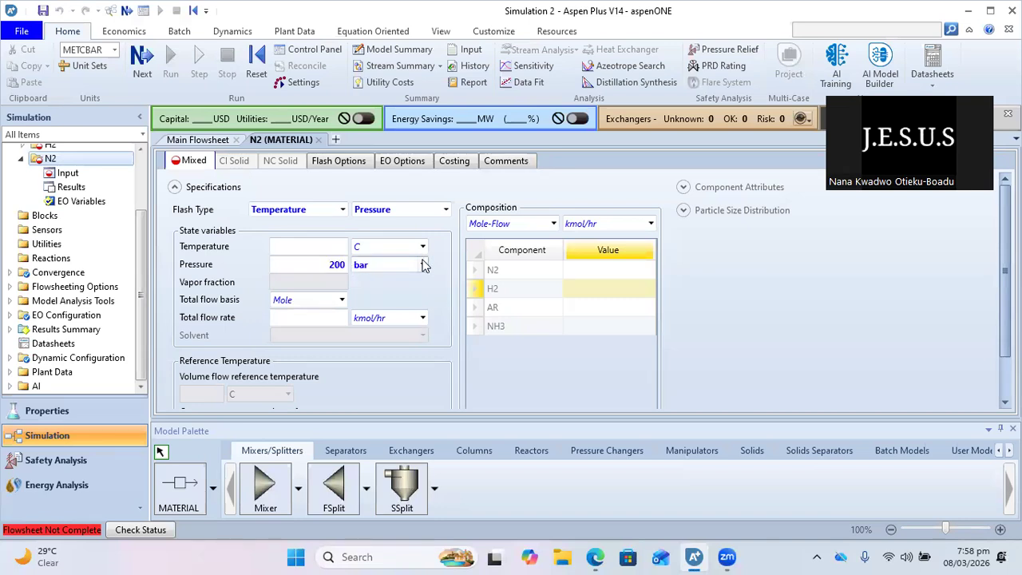
Look through the available pressure units for the N2 stream and keep bar
left_click(422, 265)
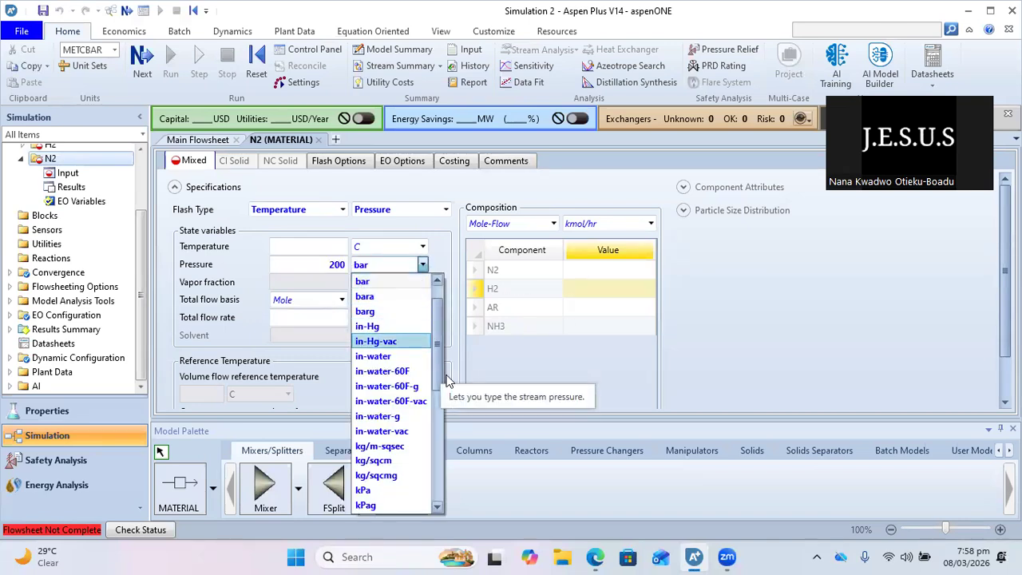
left_click_drag(438, 382, 436, 417)
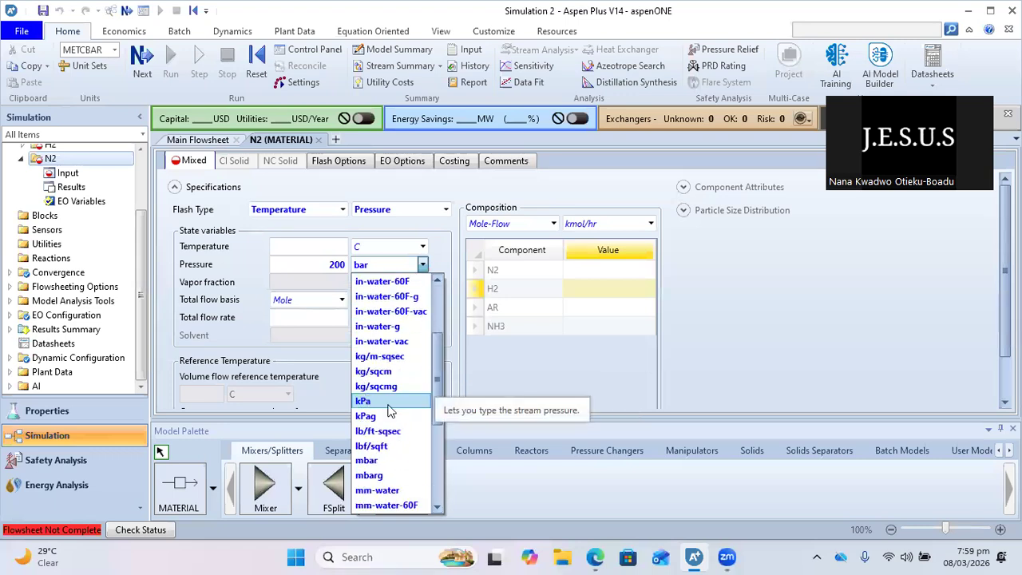
scroll(438, 388, "down", 3)
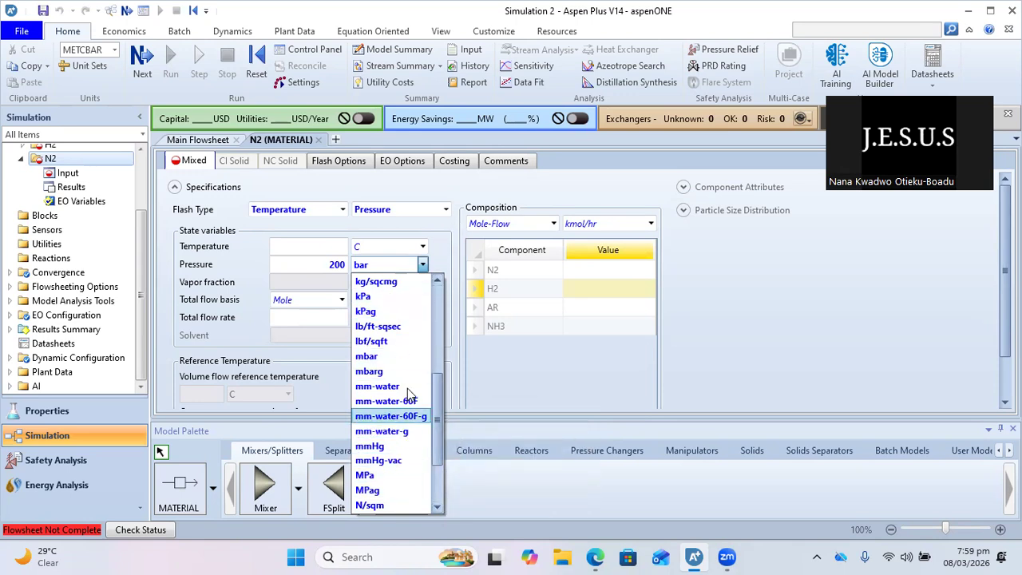
left_click(366, 267)
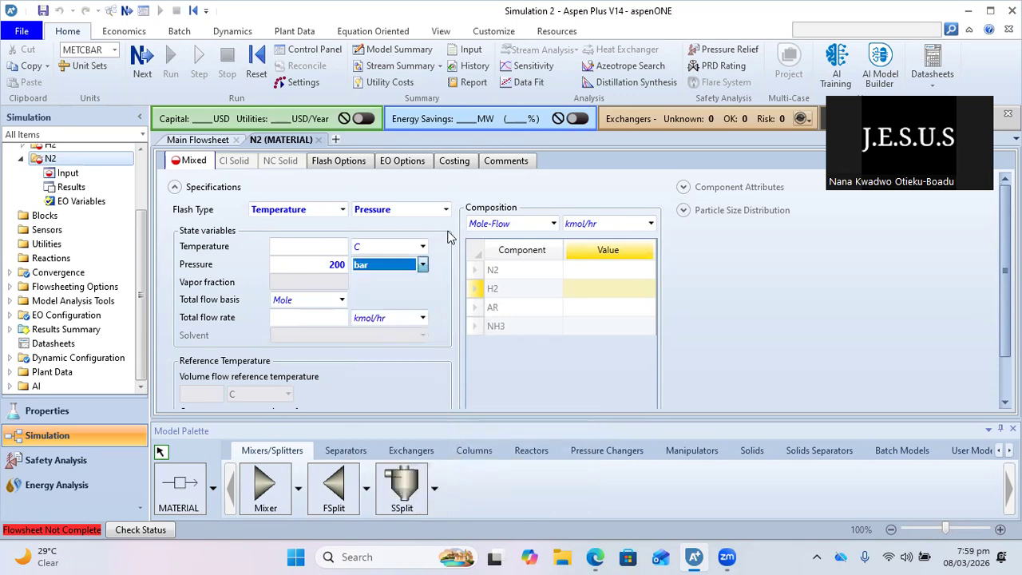
Set the N2 stream's temperature to 25 C, keeping Celsius as the unit
left_click(290, 243)
type("25")
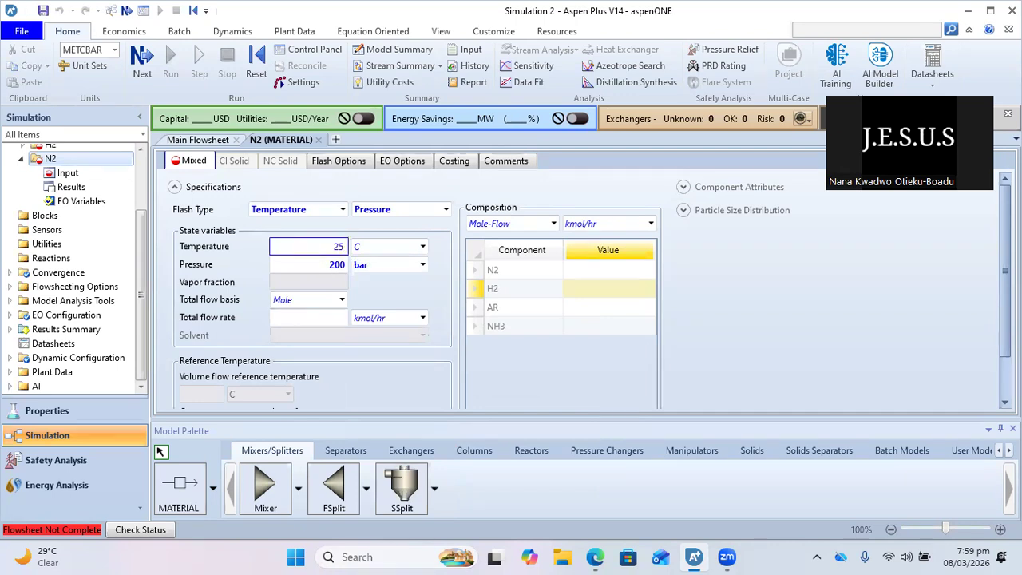
left_click(423, 248)
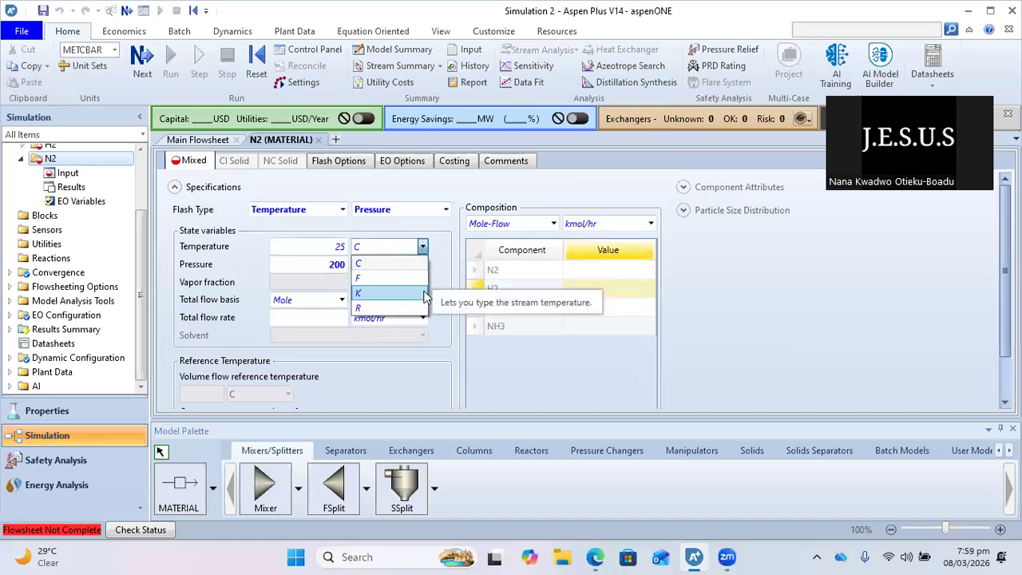
left_click(454, 229)
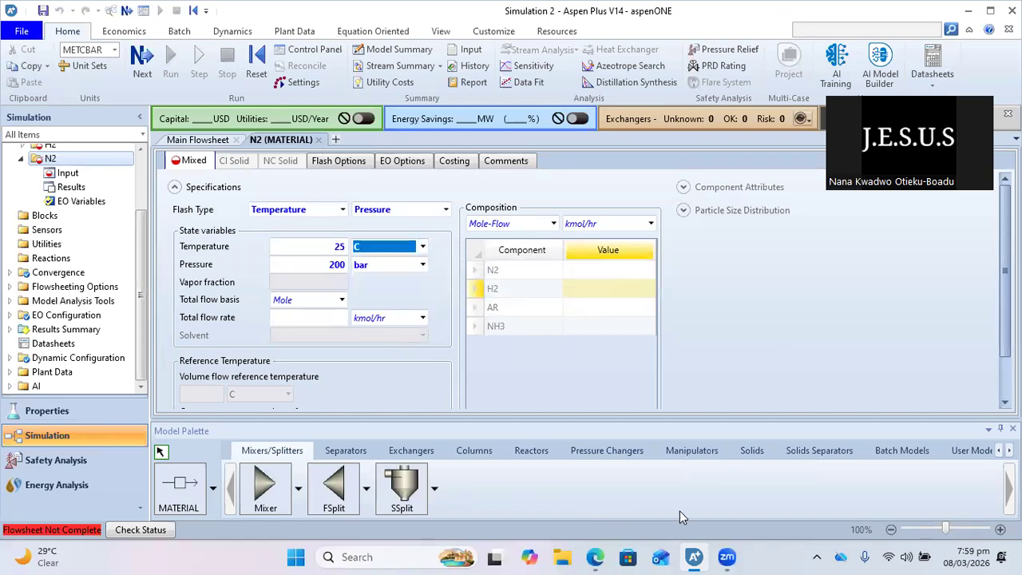
Underline the 100 kmol/hr feed rate in the Edge PDF, and set the N2 stream's total flow rate to 100 kmol/hr in Aspen Plus
left_click(595, 557)
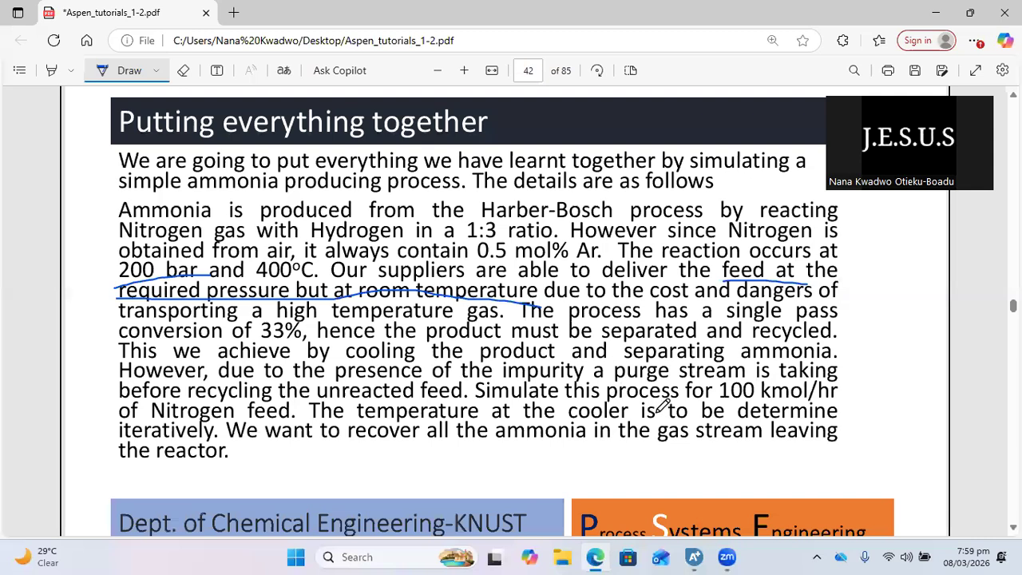
left_click_drag(711, 401, 772, 404)
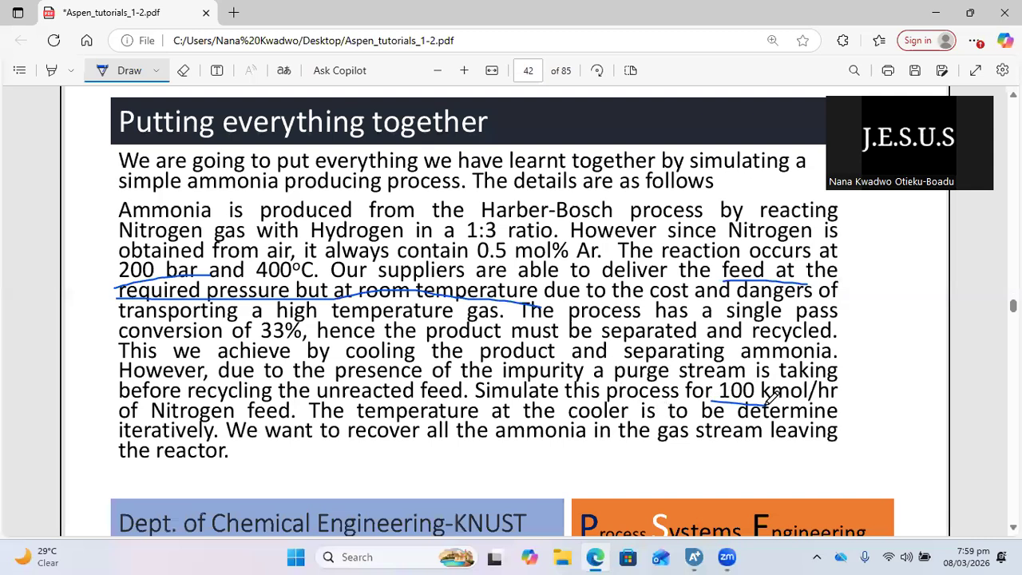
left_click(694, 557)
left_click(289, 320)
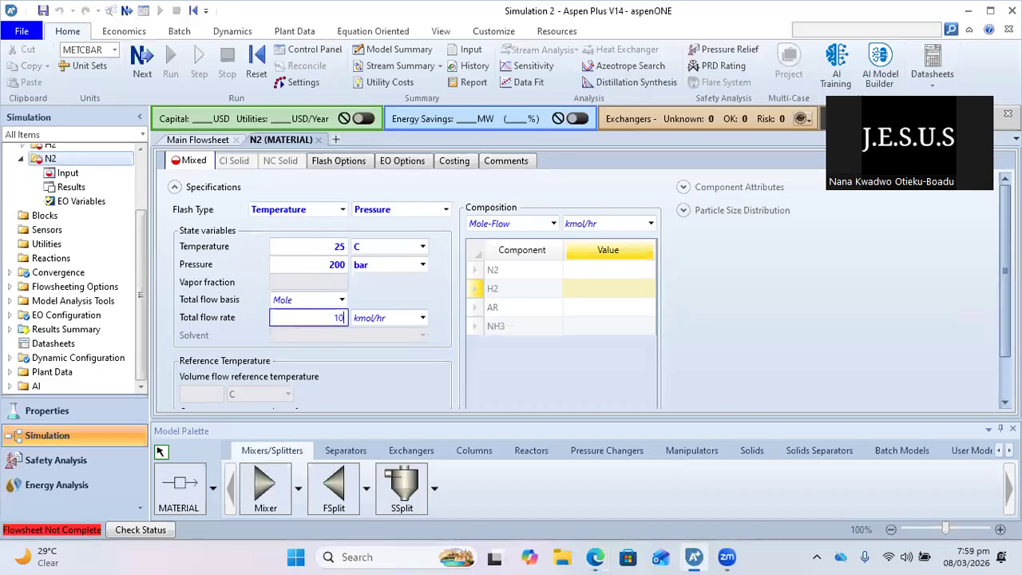
type("100")
left_click(422, 318)
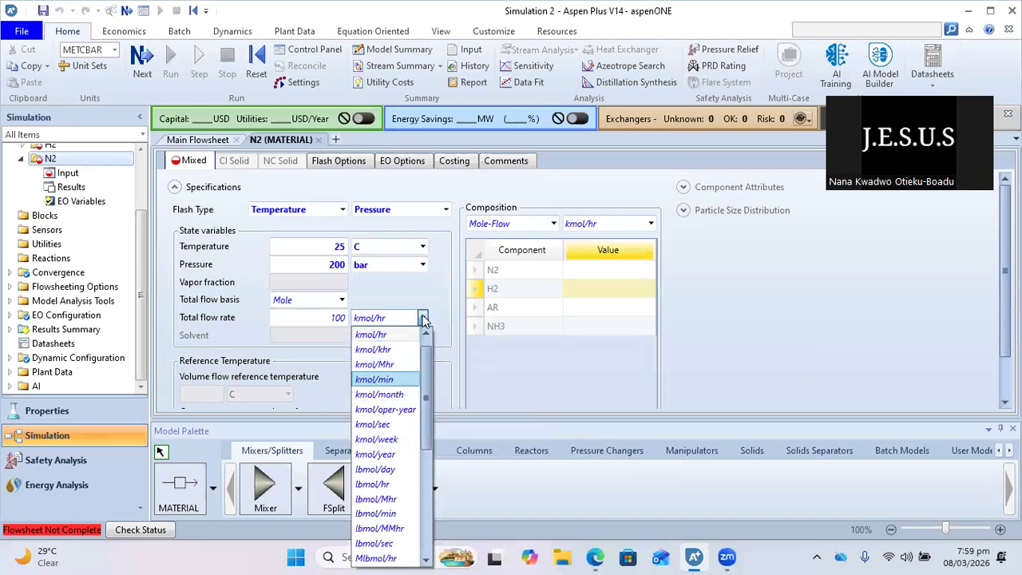
left_click(435, 306)
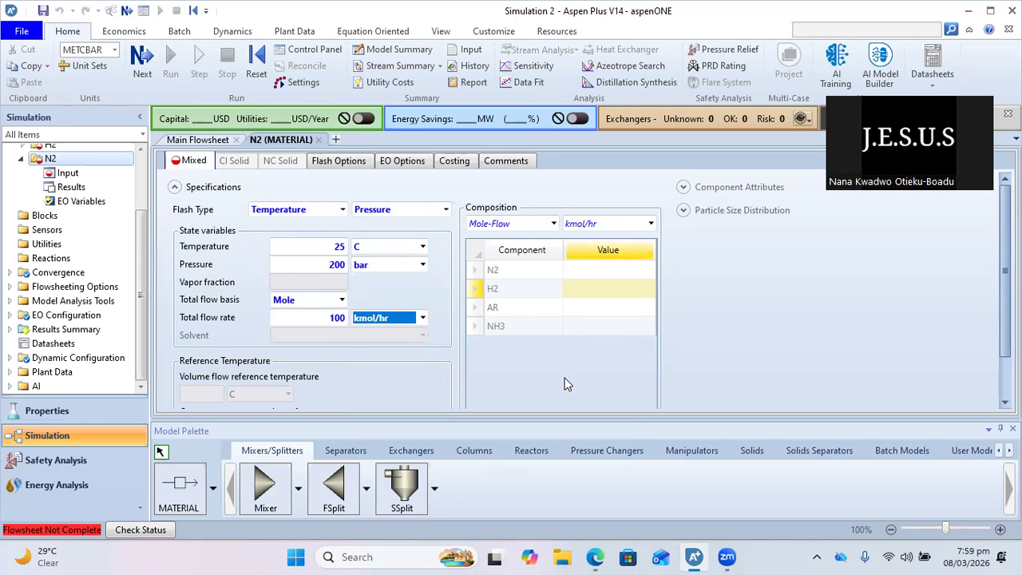
Change the N2 stream's composition basis to Mole-Frac and select the N2 component's value
left_click(554, 224)
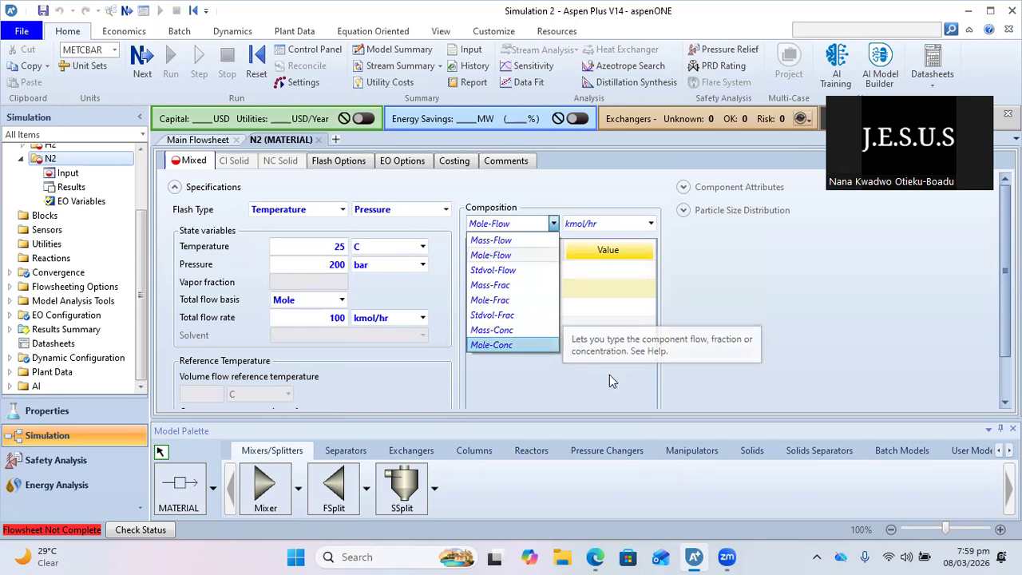
left_click(495, 300)
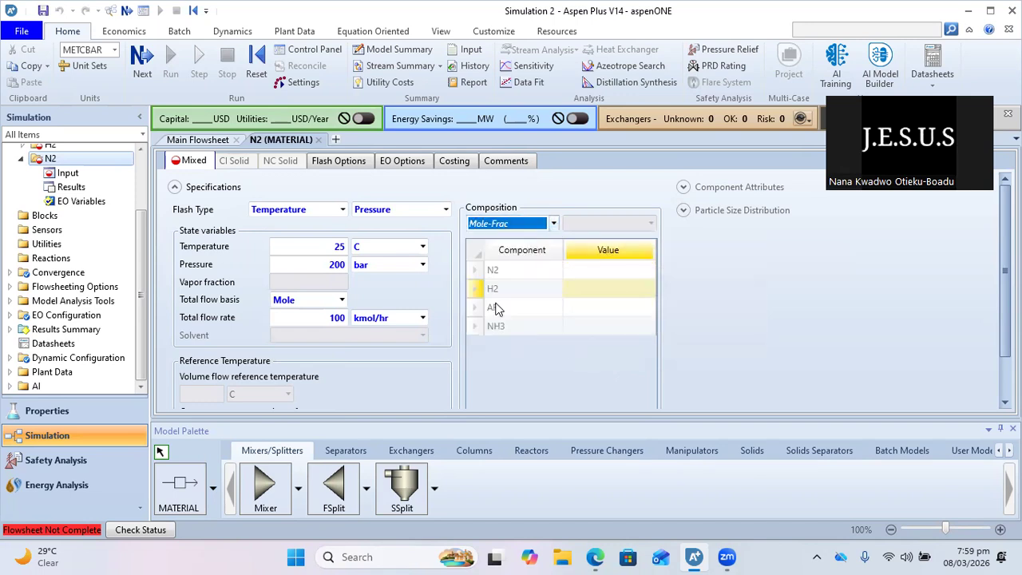
left_click(308, 320)
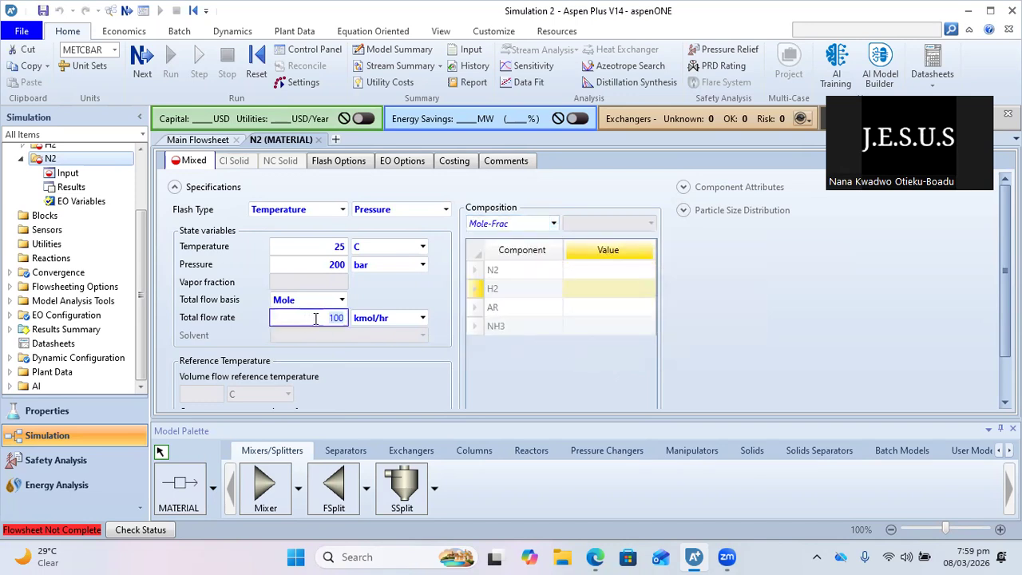
left_click(476, 289)
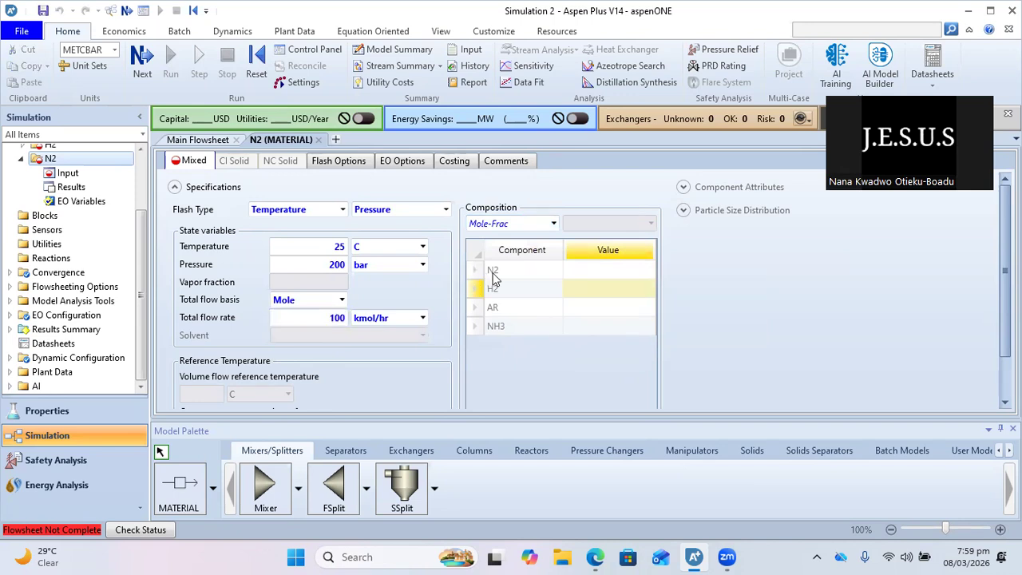
left_click(606, 275)
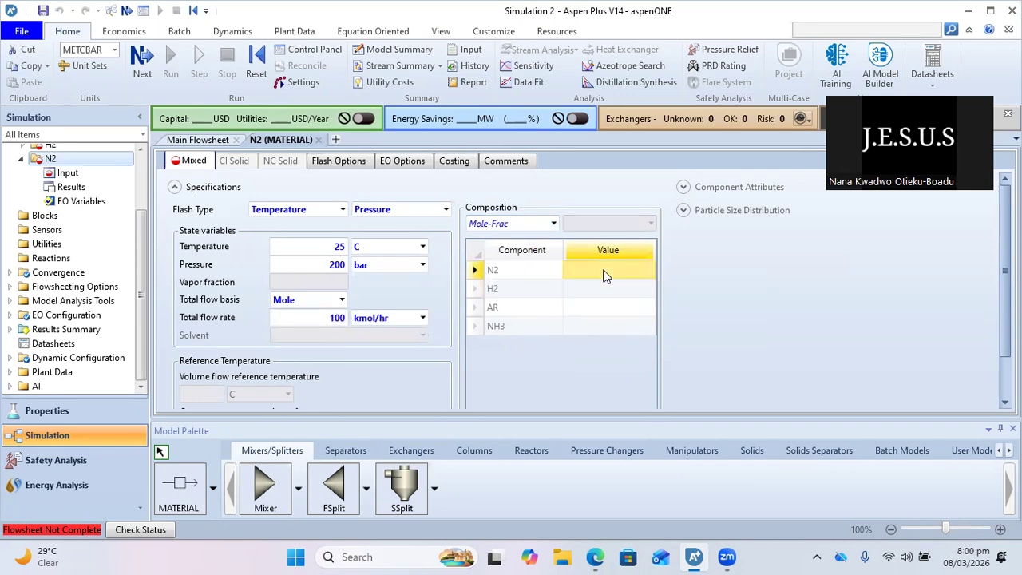
Underline 0.5 mol% Ar in the Edge PDF, and set the N2 stream's AR mole fraction to 0.005 in Aspen Plus
left_click(595, 557)
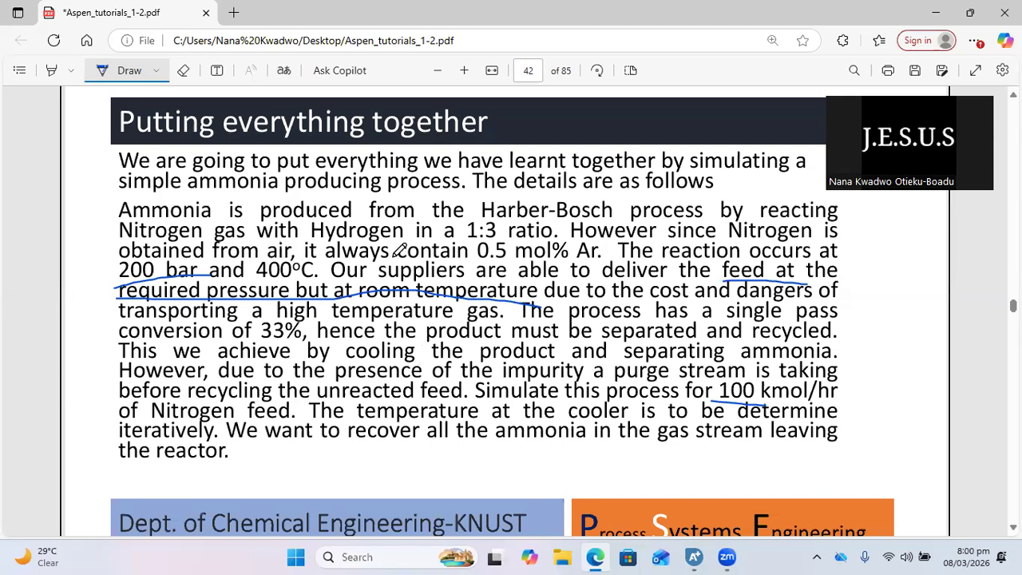
left_click_drag(479, 260, 605, 254)
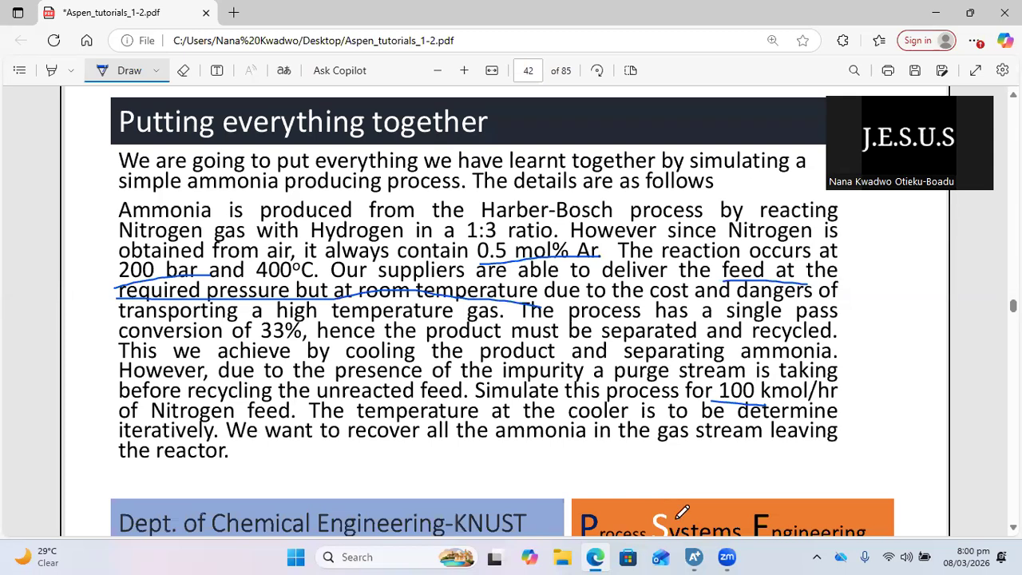
left_click(695, 558)
left_click(609, 327)
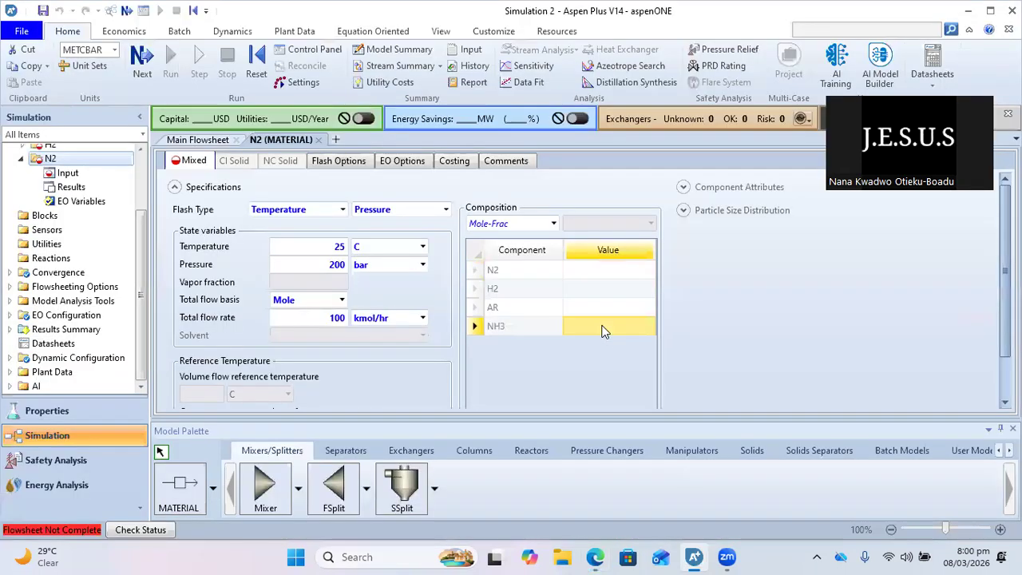
left_click(608, 311)
type("0.005")
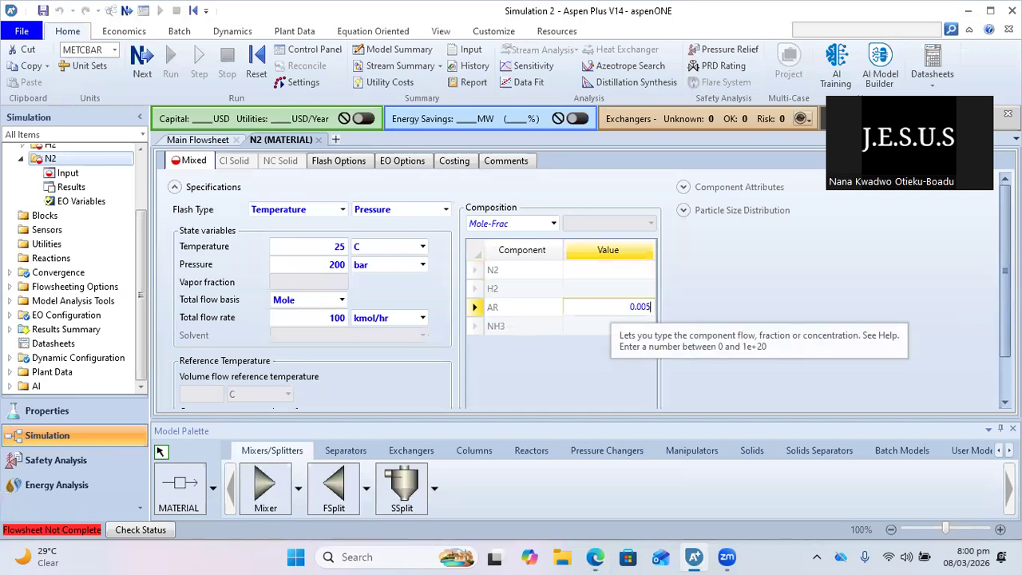
key("Return")
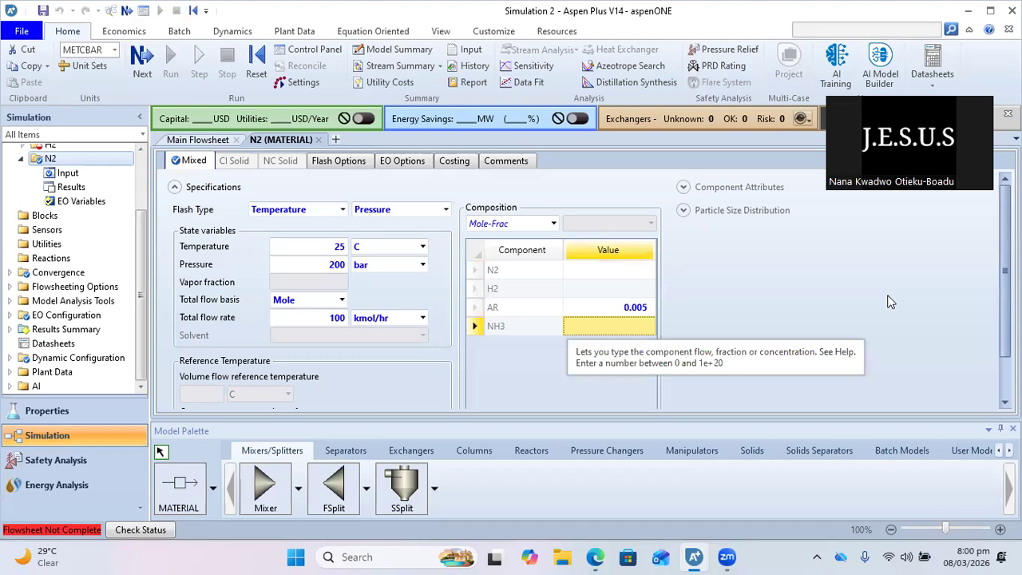
Set the N2 component's mole fraction to 0.995 in the N2 stream and check the composition total
scroll(985, 285, "down", 2)
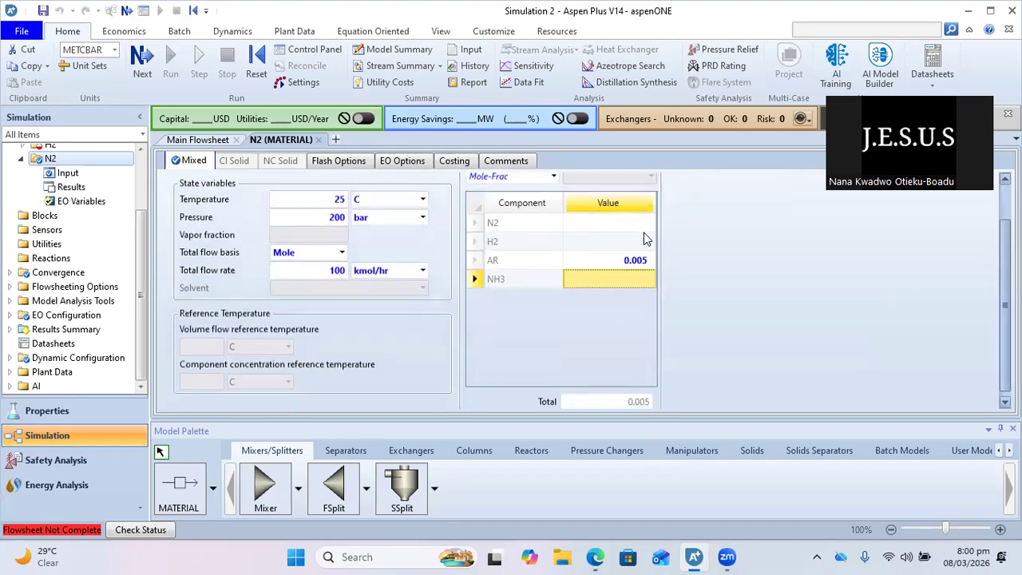
left_click(600, 226)
type("0.9")
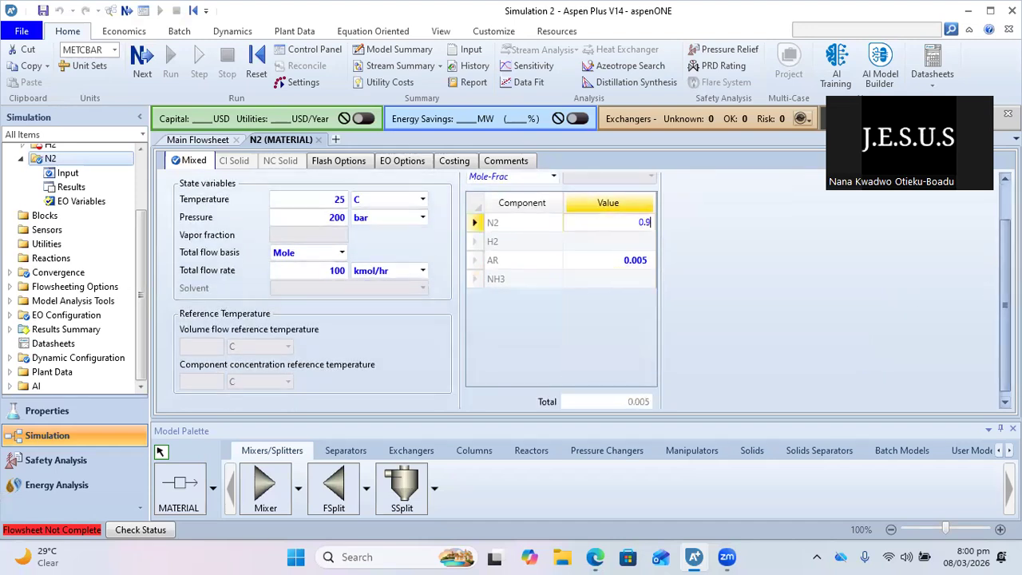
type("95")
key("Return")
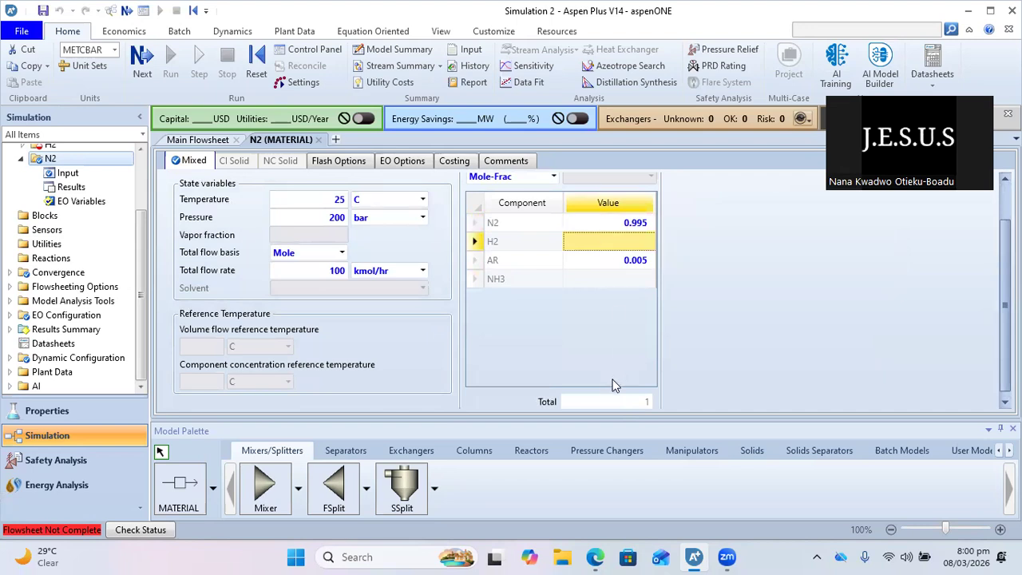
left_click(610, 404)
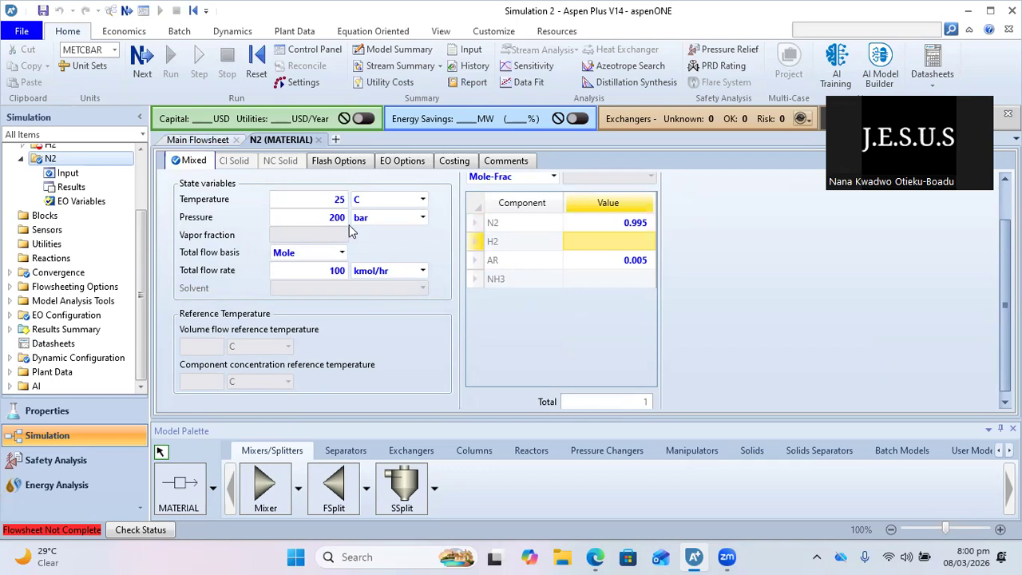
Open the H2 stream's input specifications from the main flowsheet and set its temperature to 25 C and pressure to 200 bar
left_click(200, 139)
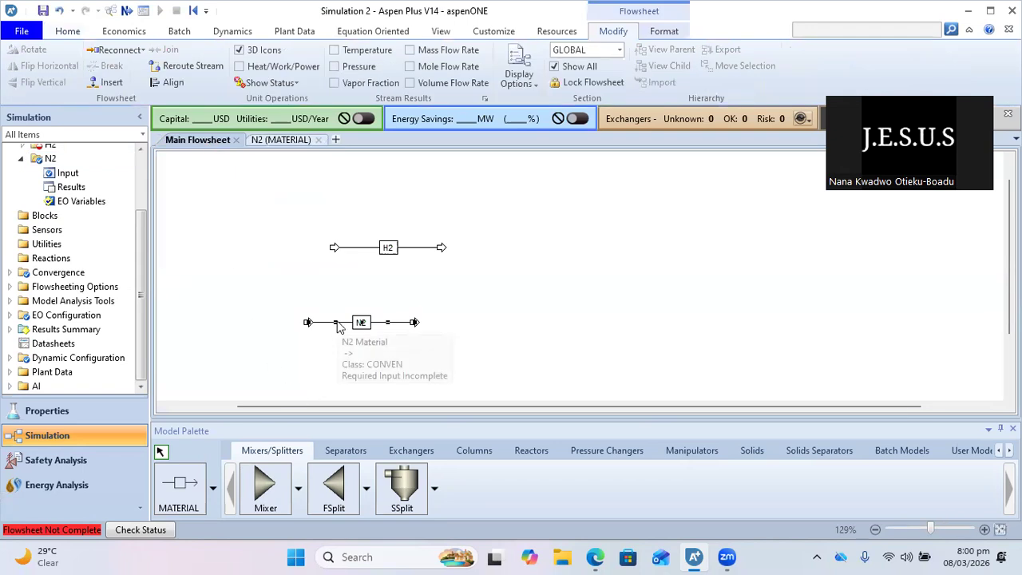
double_click(406, 247)
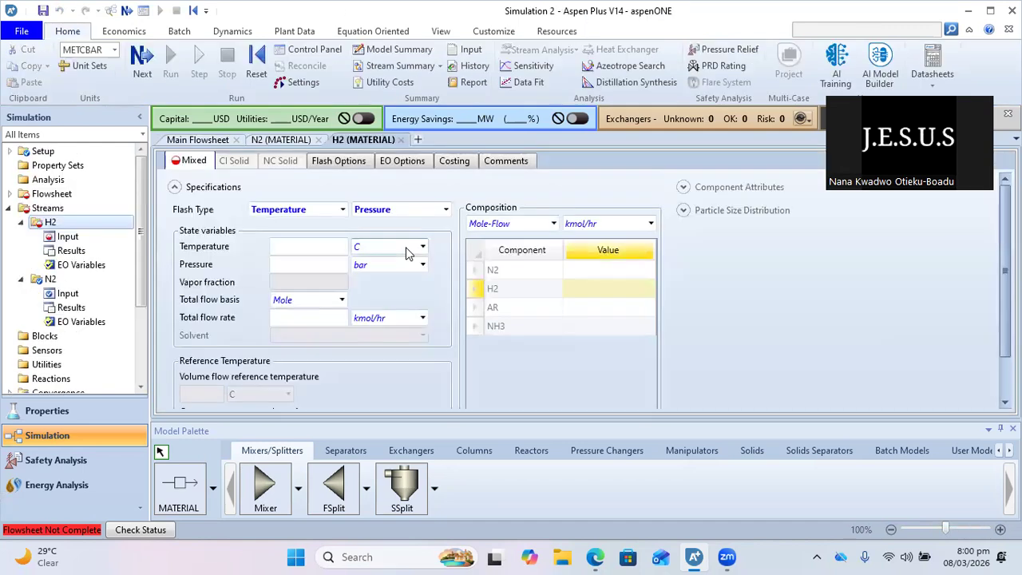
left_click(297, 251)
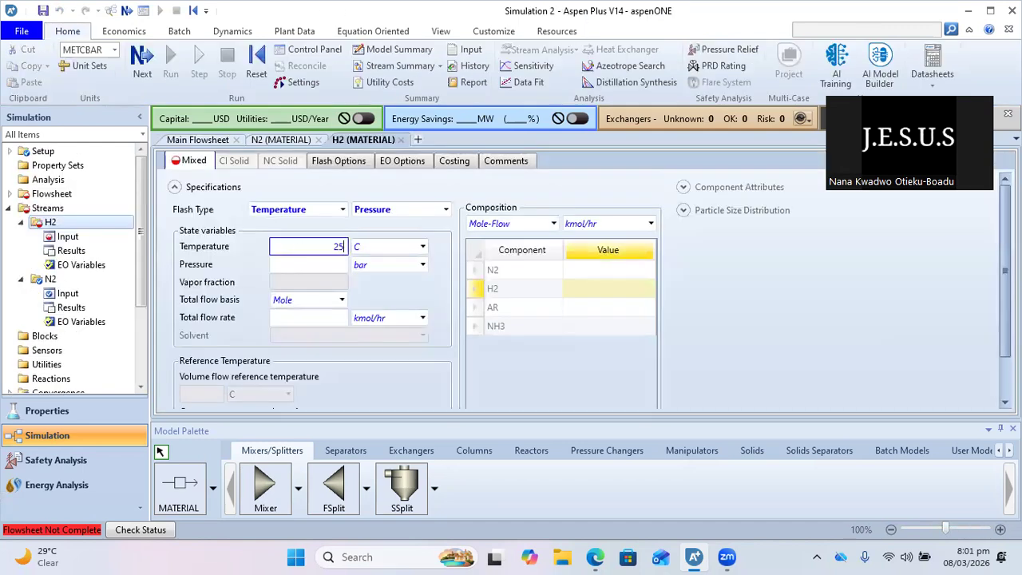
left_click(312, 266)
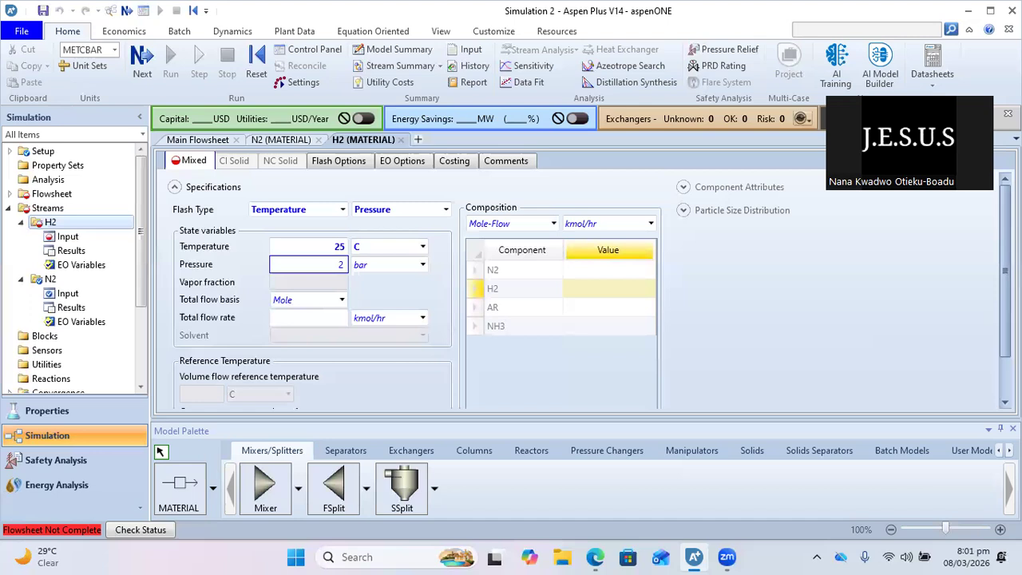
type("200")
key("Return")
Underline the 1:3 ratio in the Edge PDF, and set the H2 stream's total flow rate to 300 kmol/hr in Aspen Plus
mouse_move(595, 557)
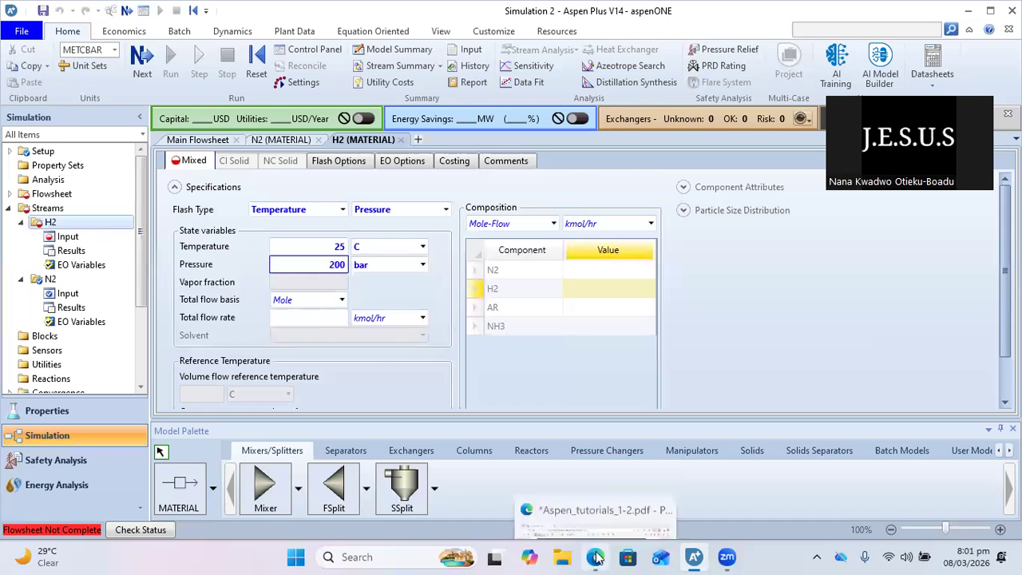
left_click(591, 507)
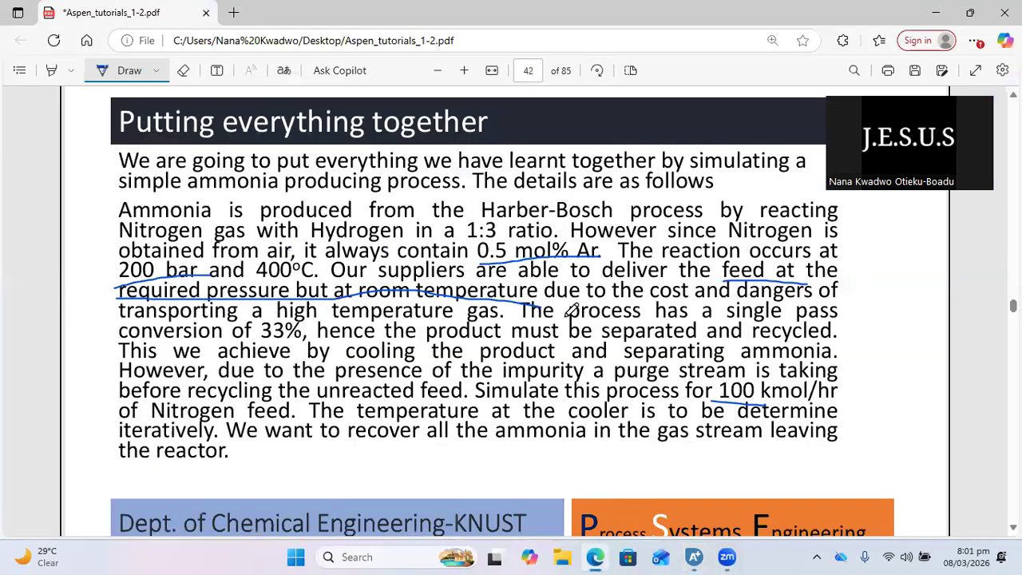
left_click_drag(455, 238, 502, 237)
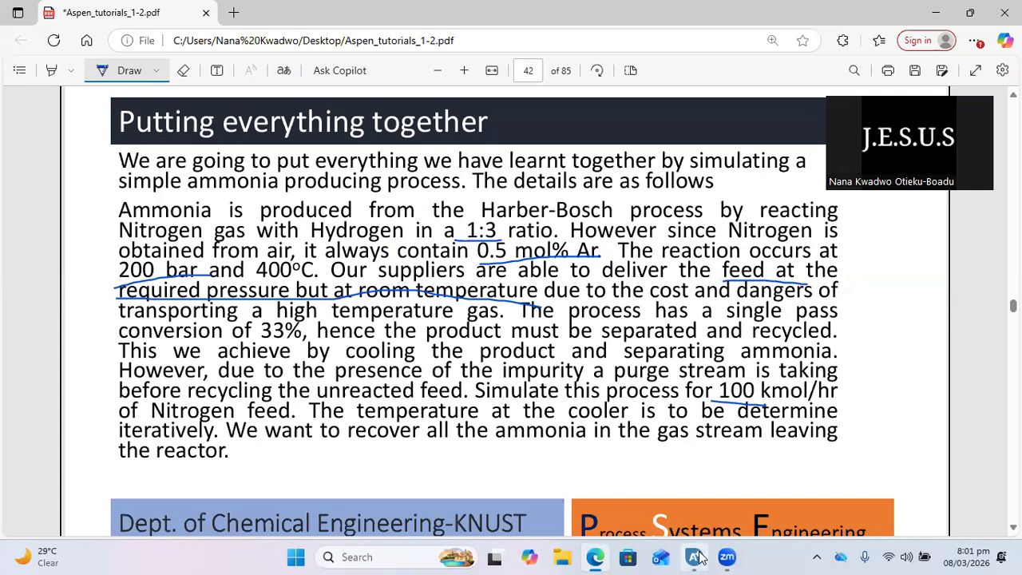
mouse_move(703, 557)
left_click(695, 520)
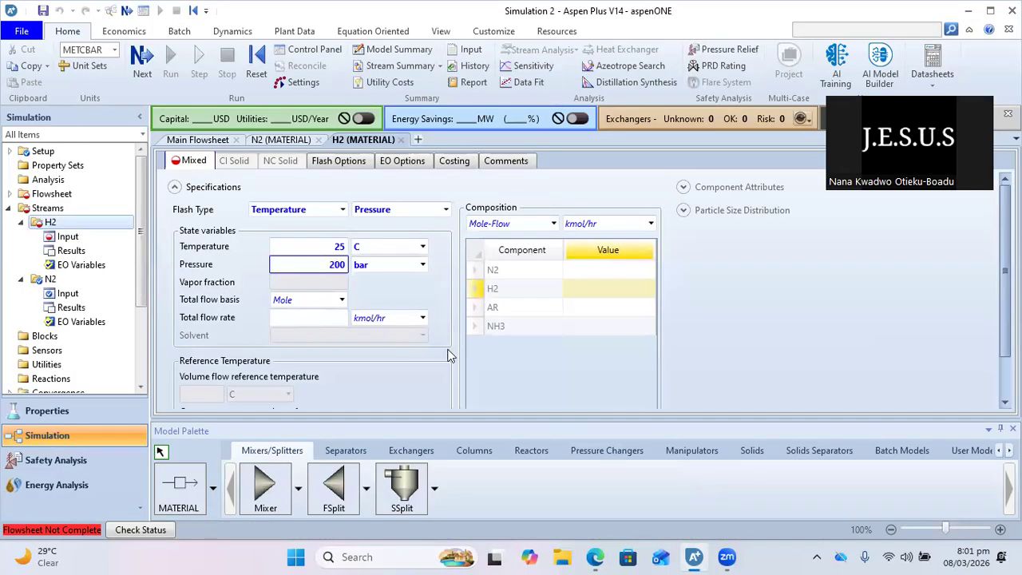
left_click(312, 318)
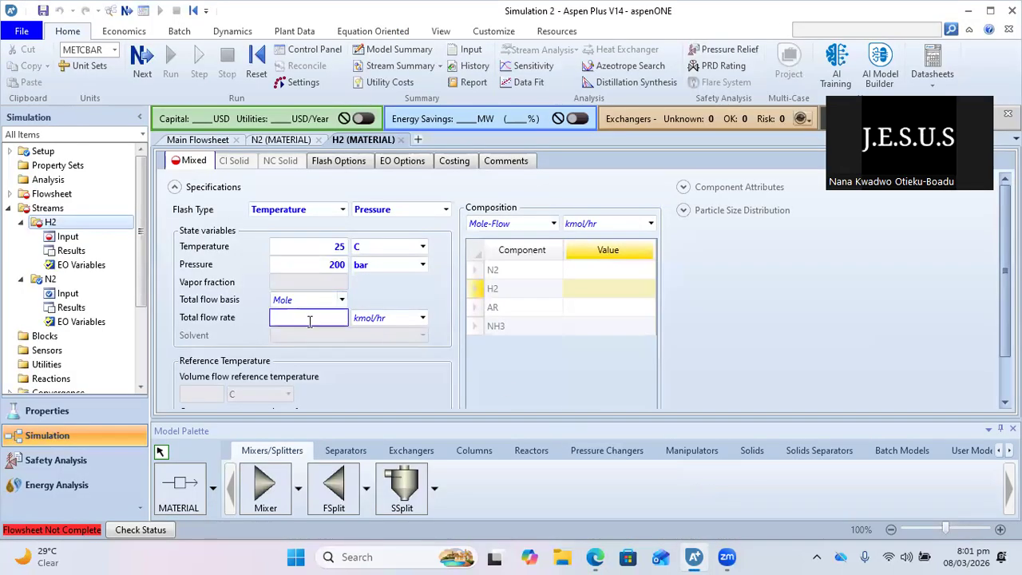
key("Return")
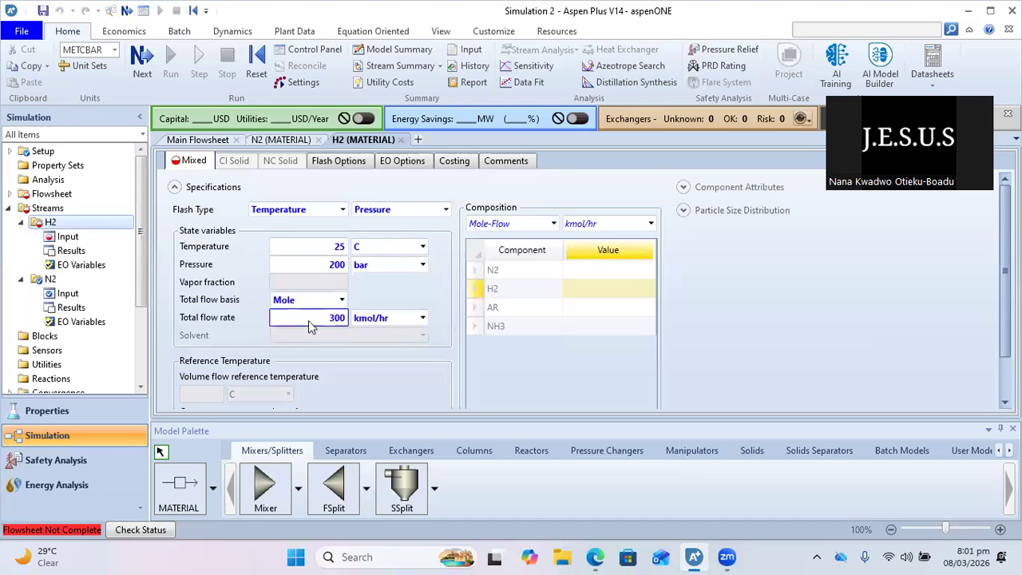
Change the H2 stream's composition basis to Mole-Frac and set the H2 component's mole fraction to 1
left_click(511, 224)
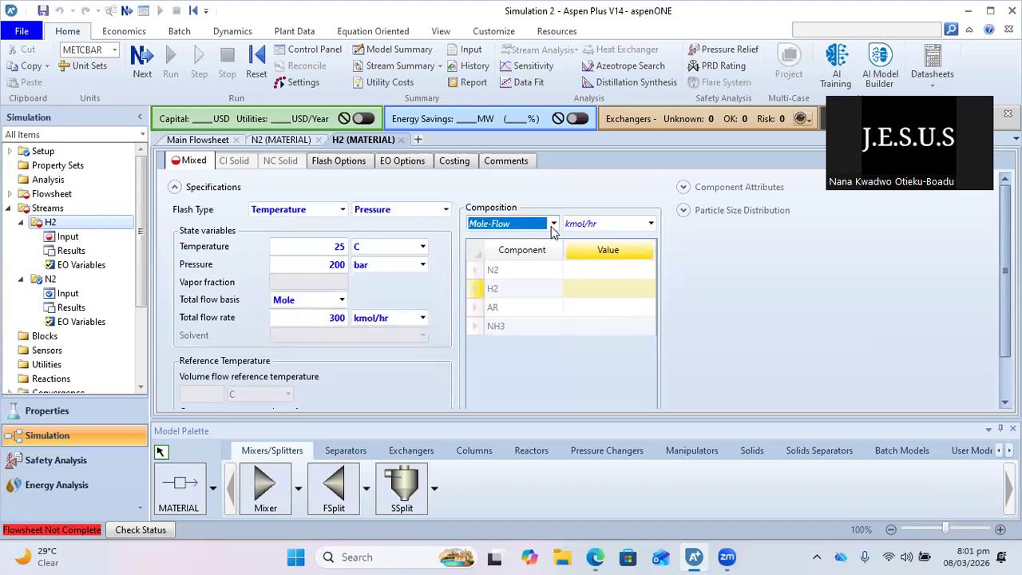
left_click(496, 301)
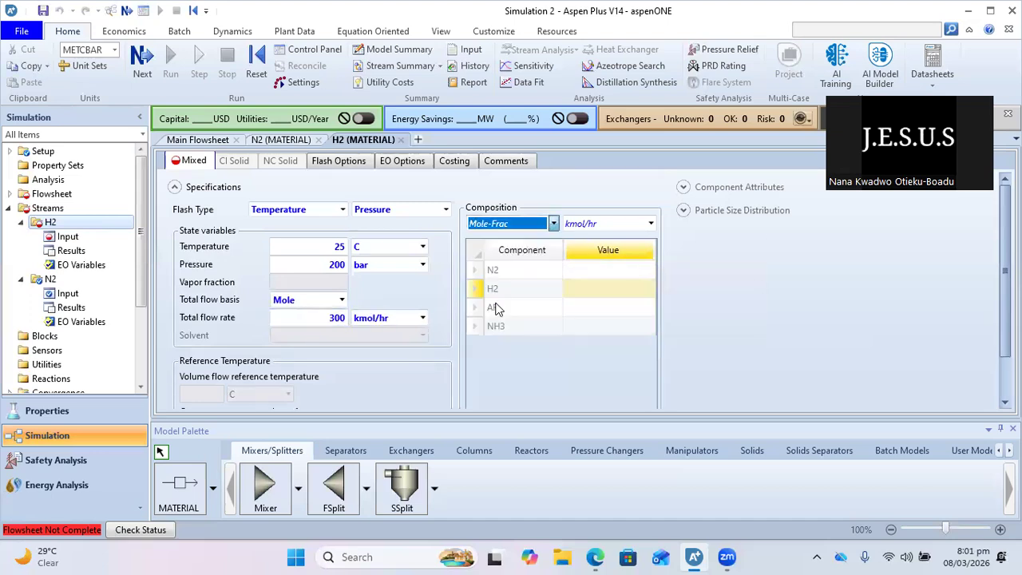
left_click(618, 289)
type("1")
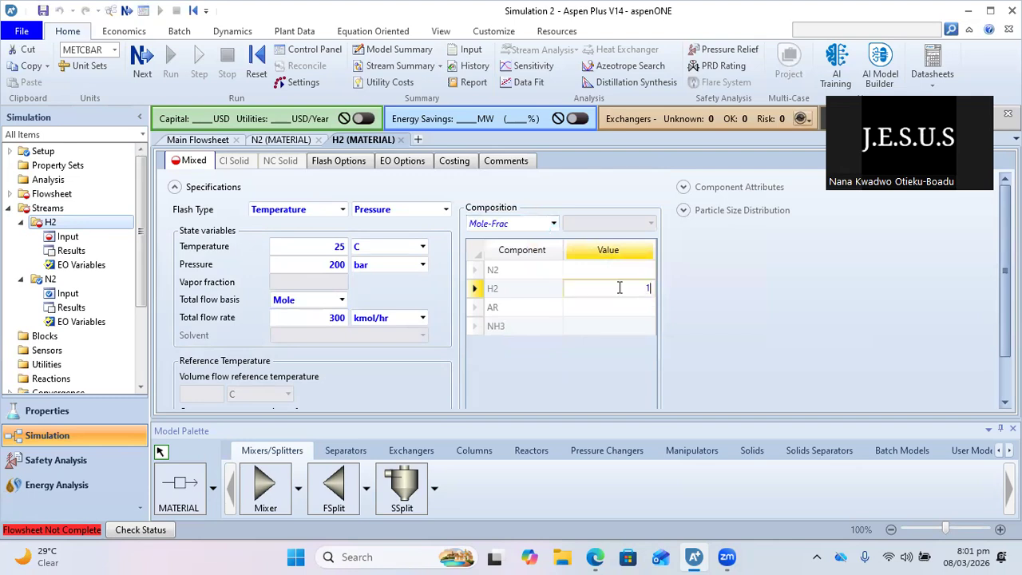
key("Return")
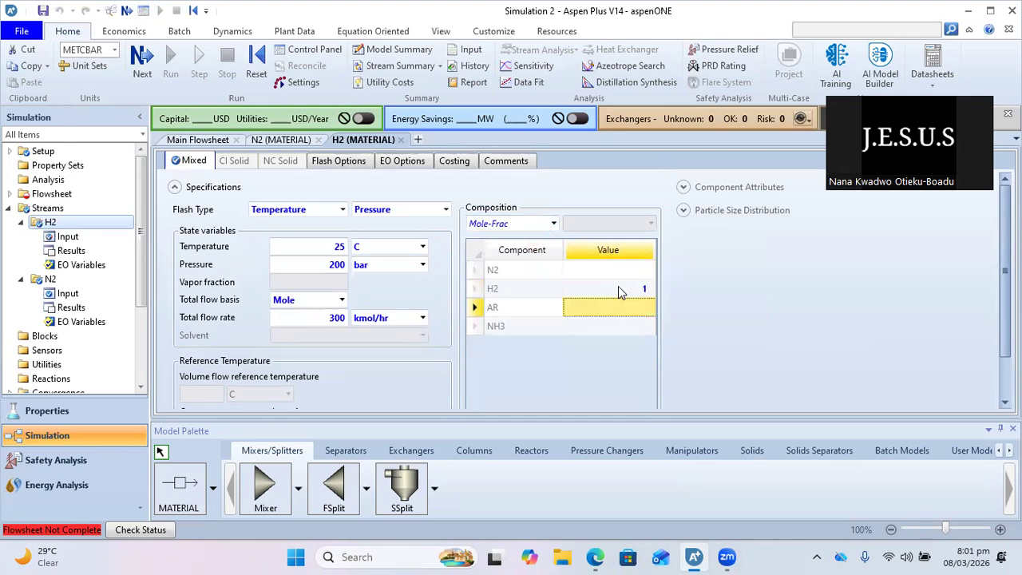
Place one Mixer block on the main flowsheet, just beyond the outlet ends of the H2 and N2 streams
left_click(182, 140)
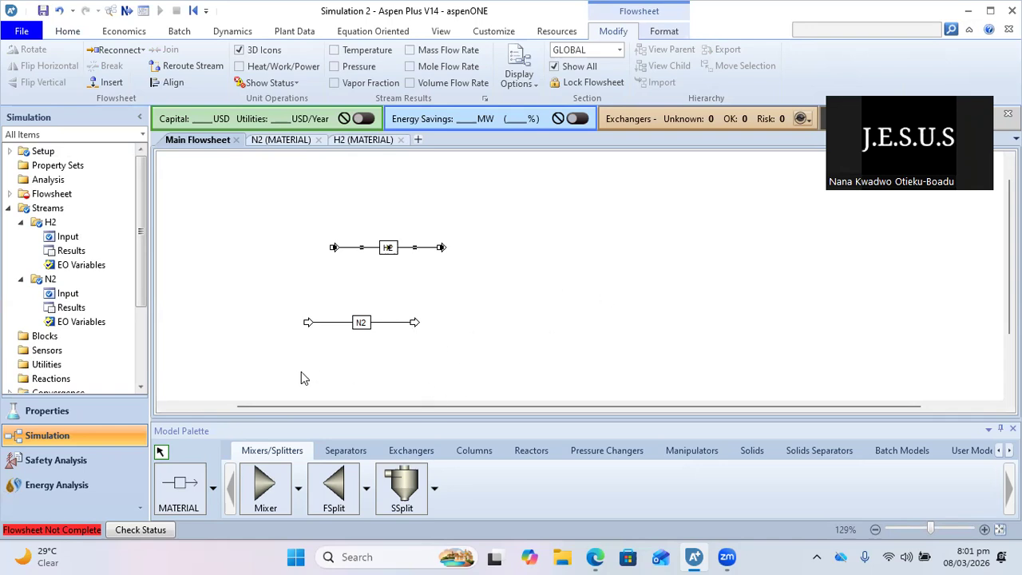
left_click(265, 484)
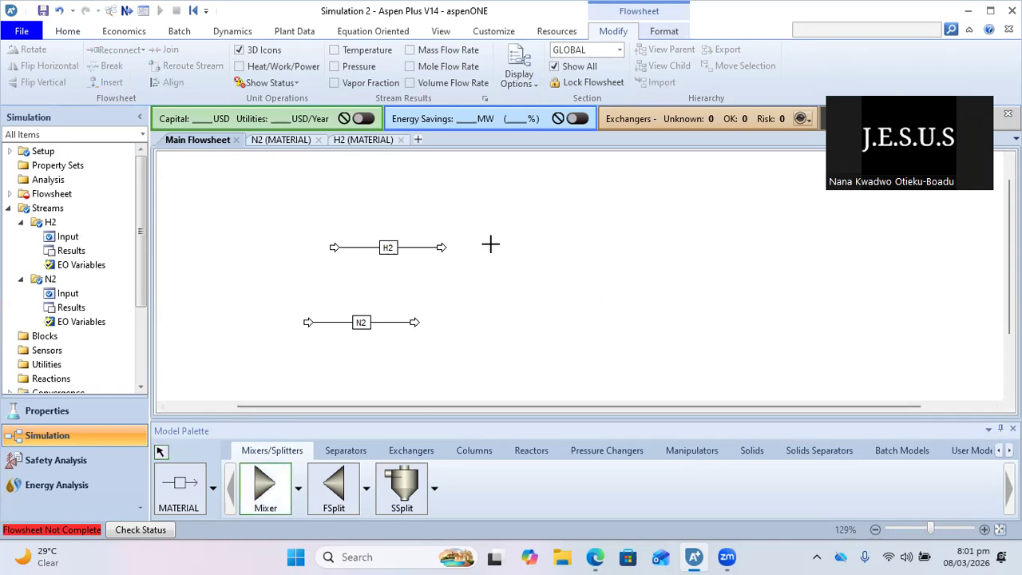
left_click(468, 285)
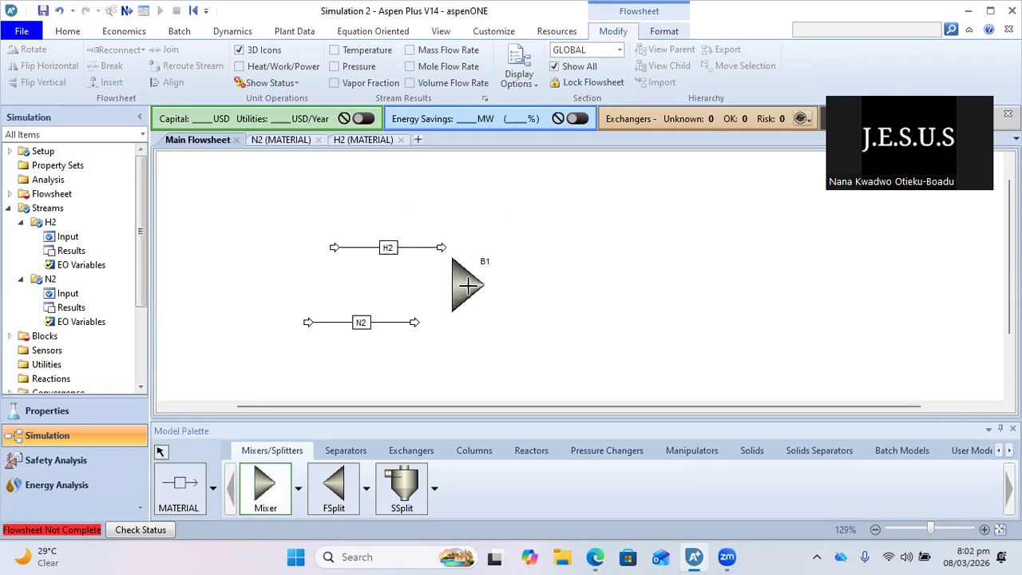
right_click(468, 285)
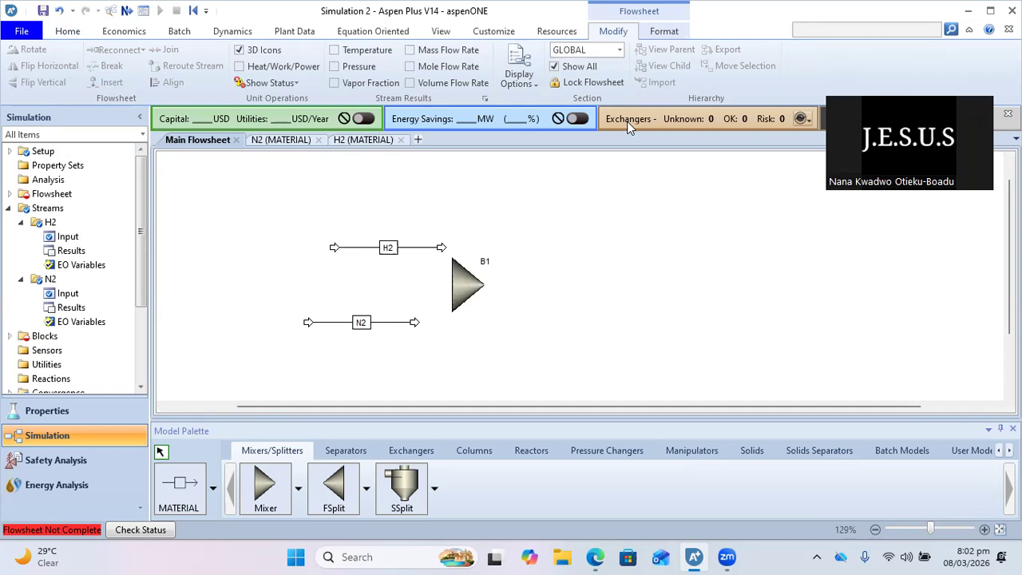
Reread the ammonia process description in the Edge PDF and return to the Aspen Plus flowsheet
left_click(442, 250)
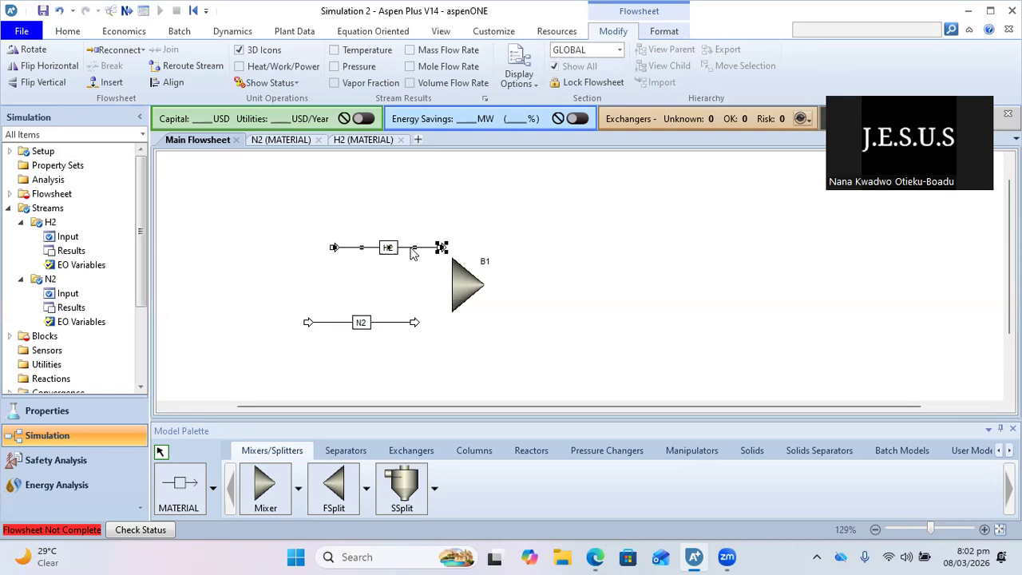
mouse_move(598, 552)
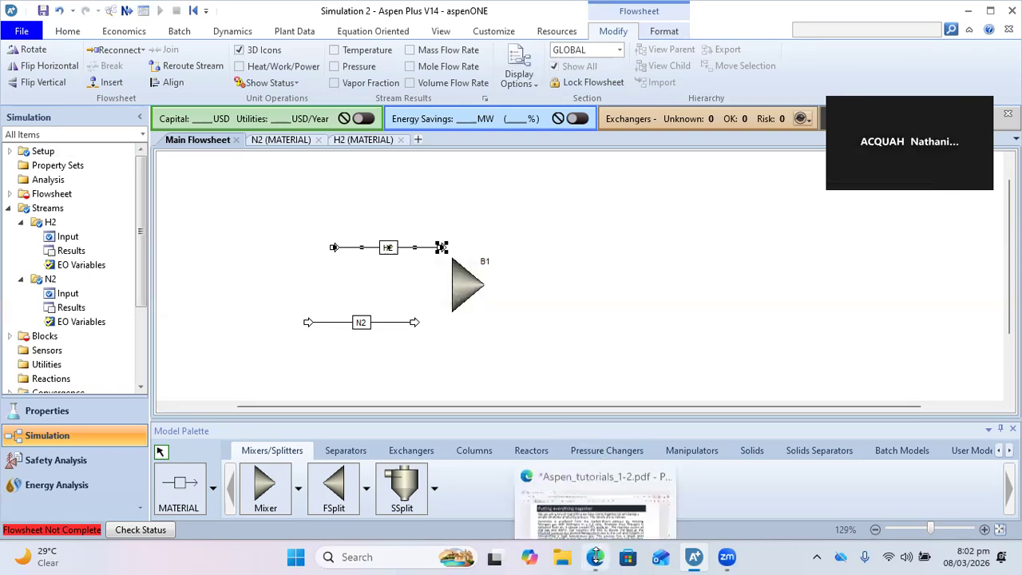
left_click(594, 477)
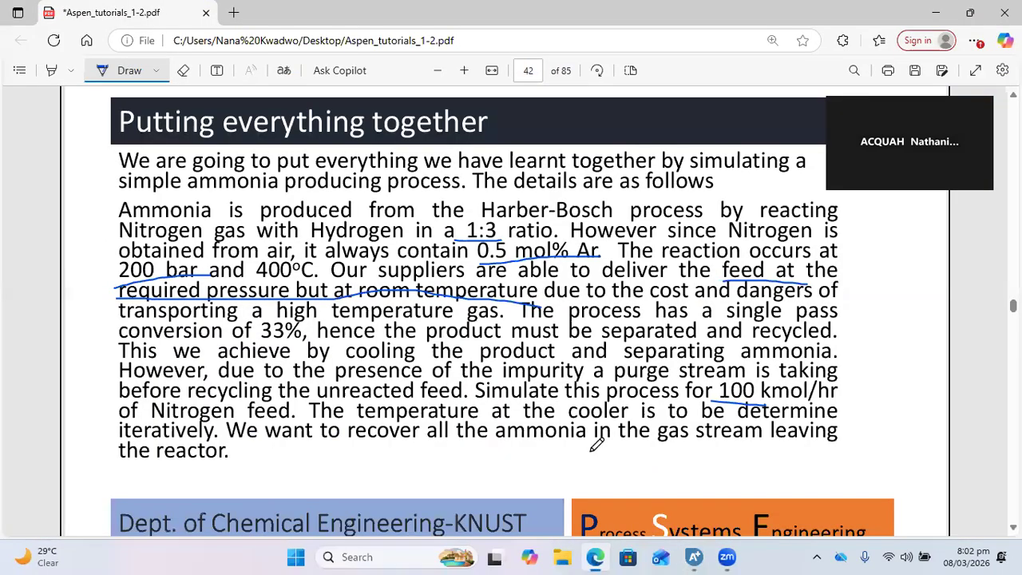
mouse_move(700, 557)
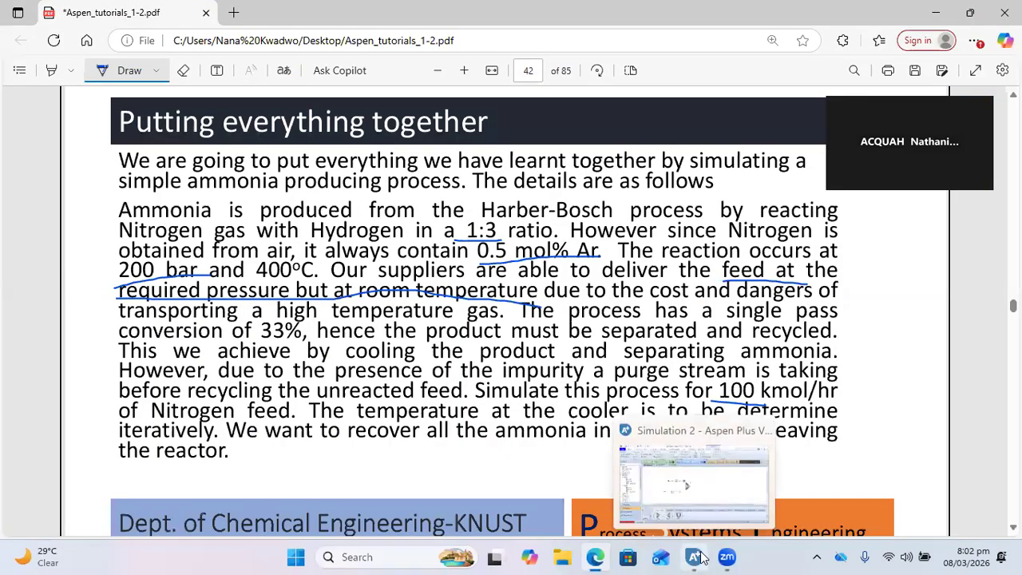
left_click(691, 490)
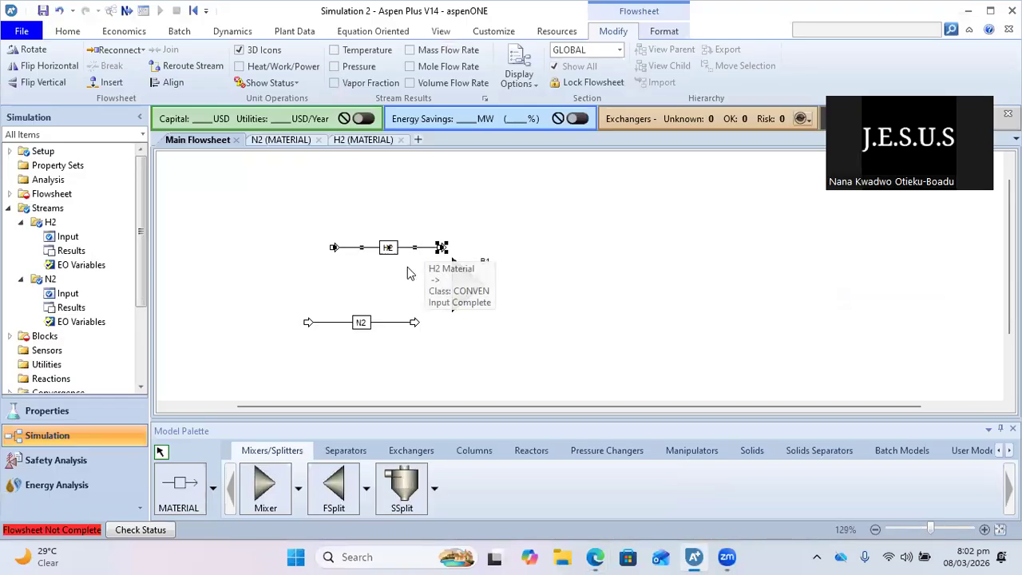
Review the flow rates and compositions entered for the N2 and H2 feed streams
double_click(415, 248)
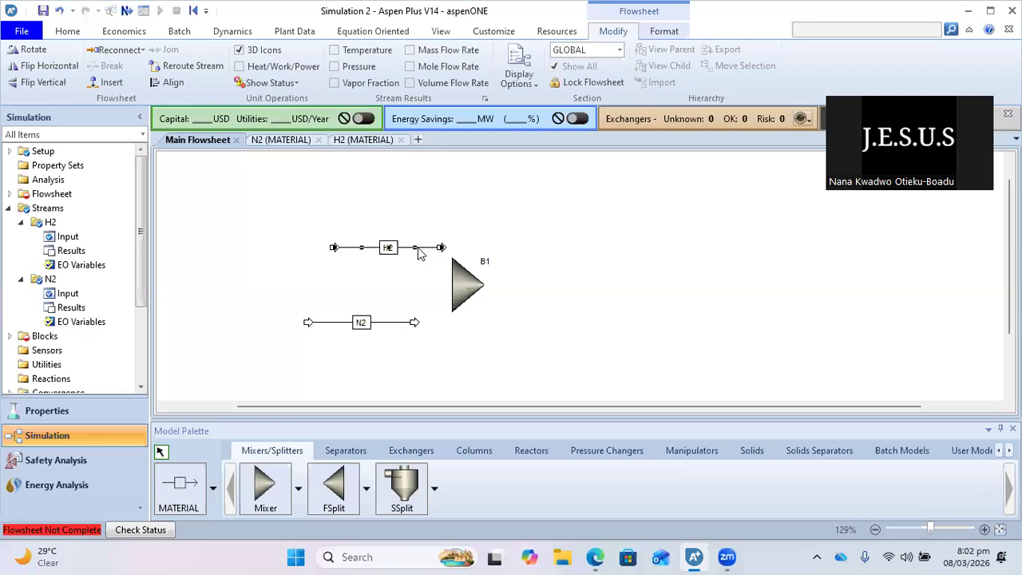
left_click(200, 140)
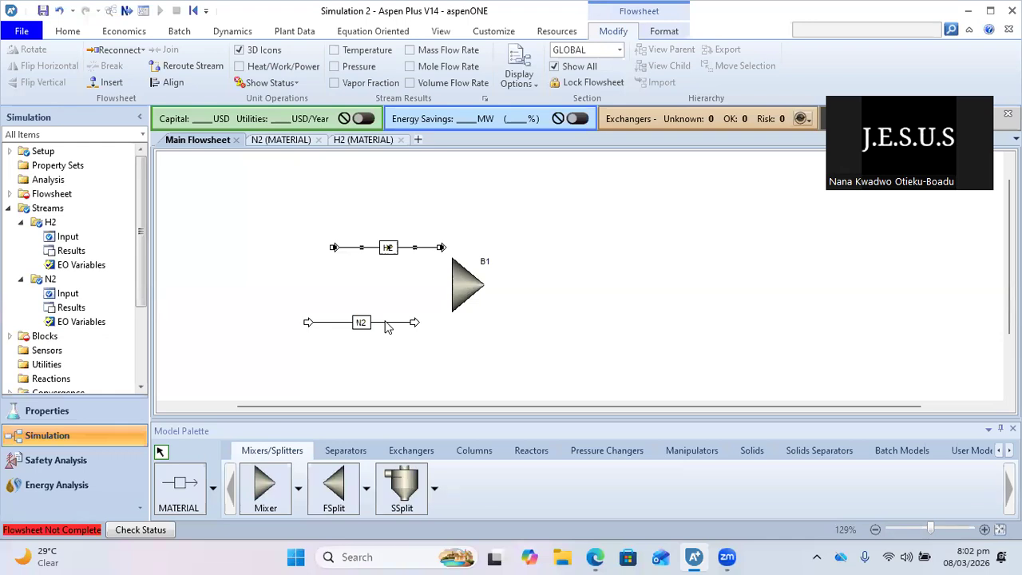
double_click(386, 324)
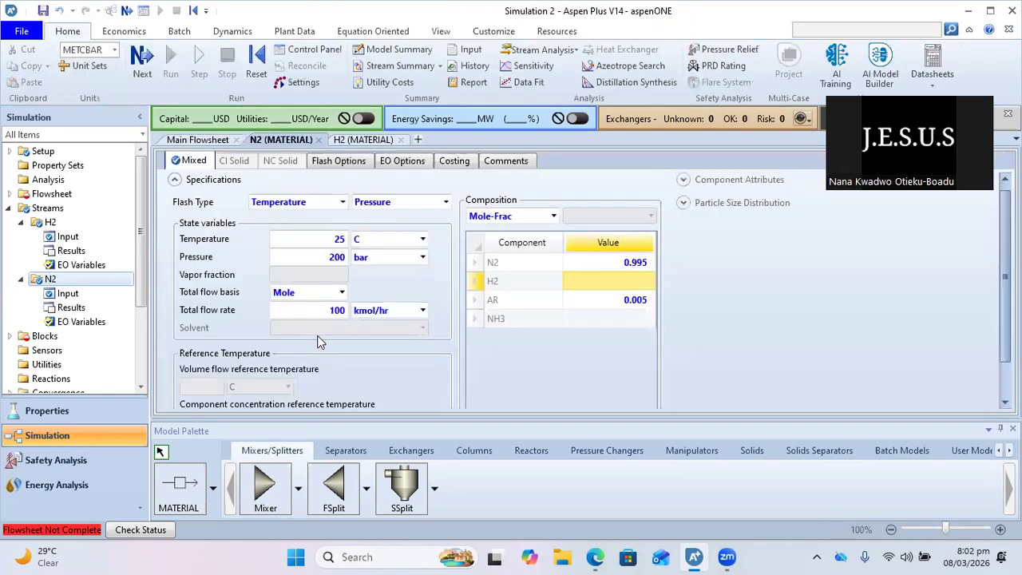
left_click(336, 312)
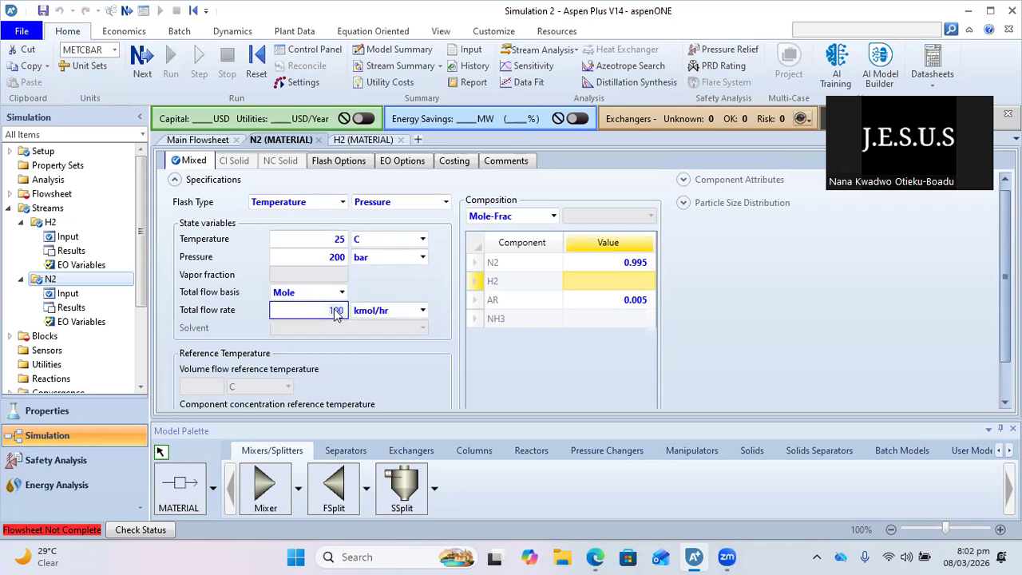
left_click(441, 284)
left_click(363, 140)
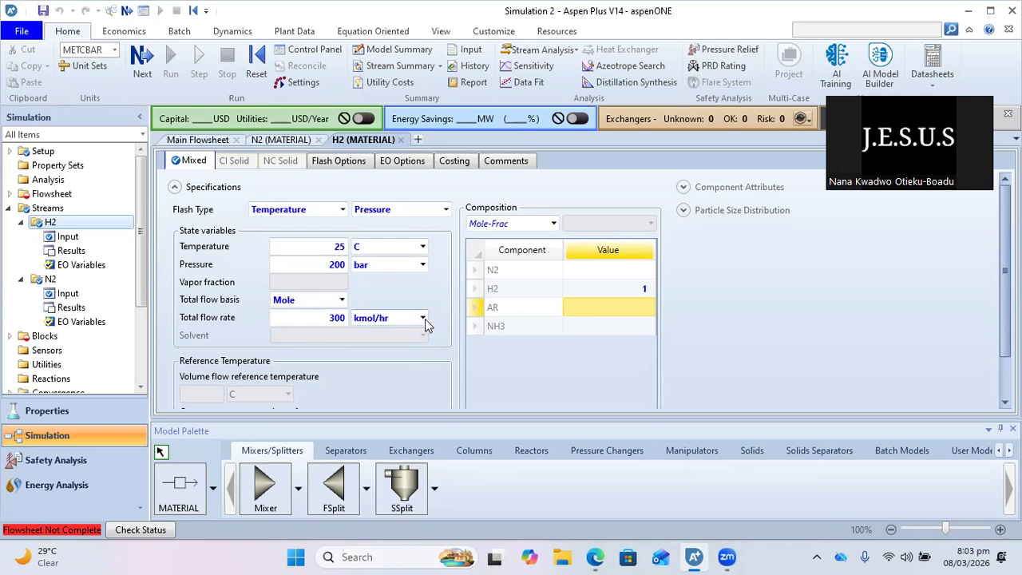
left_click(647, 291)
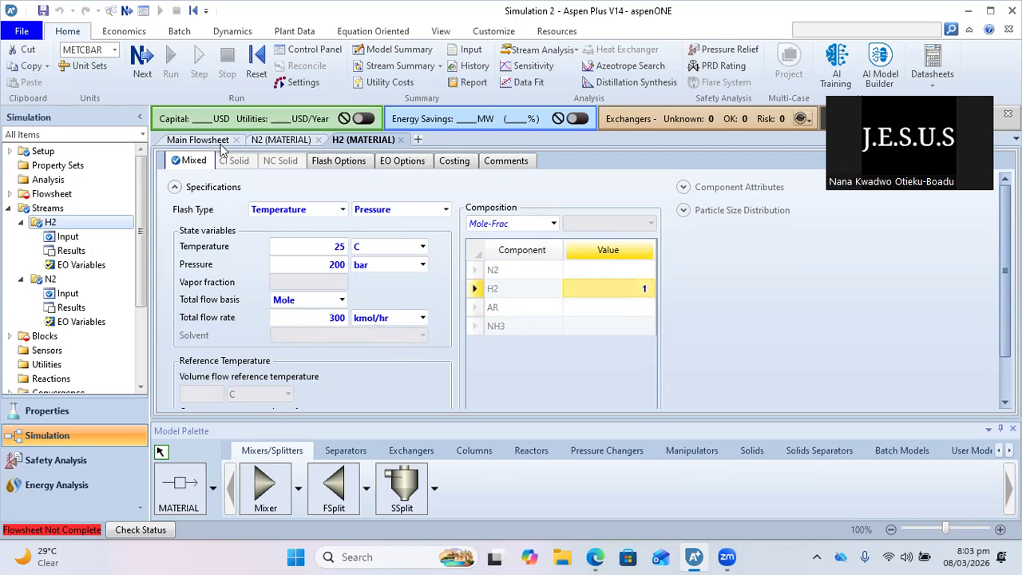
Add a third, unconnected material stream below the N2 stream on the main flowsheet
left_click(184, 141)
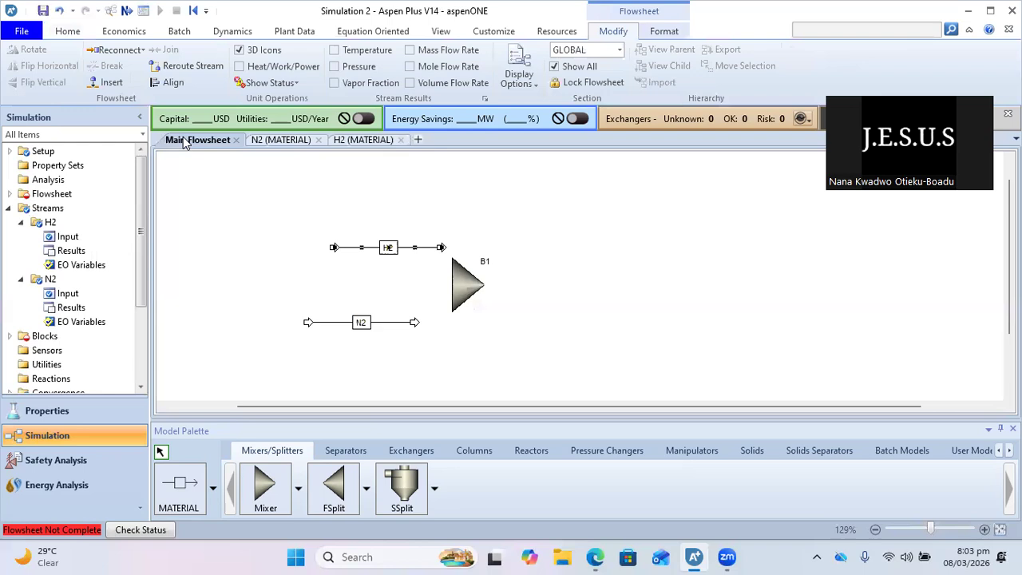
left_click(189, 516)
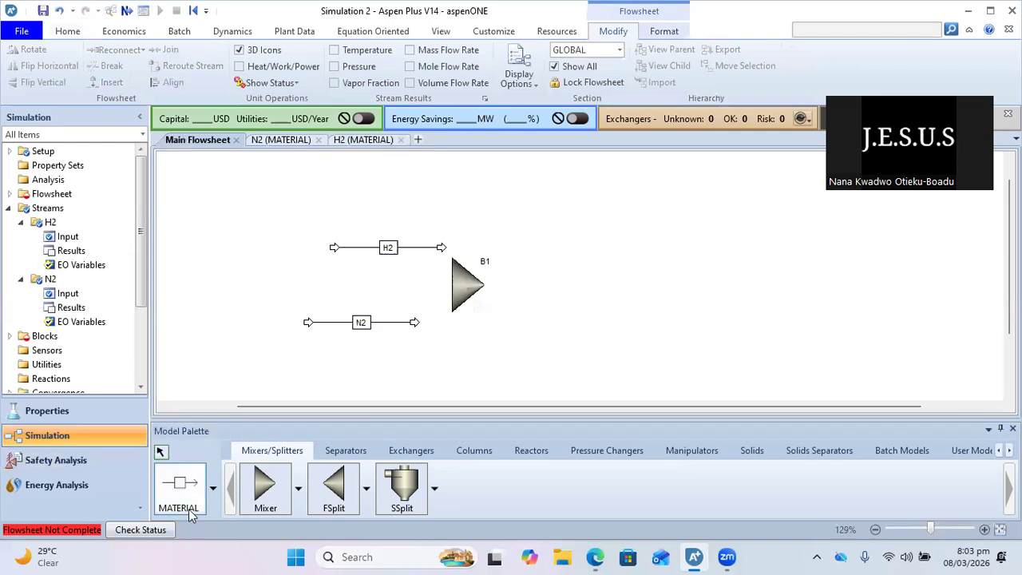
left_click(308, 365)
left_click(502, 366)
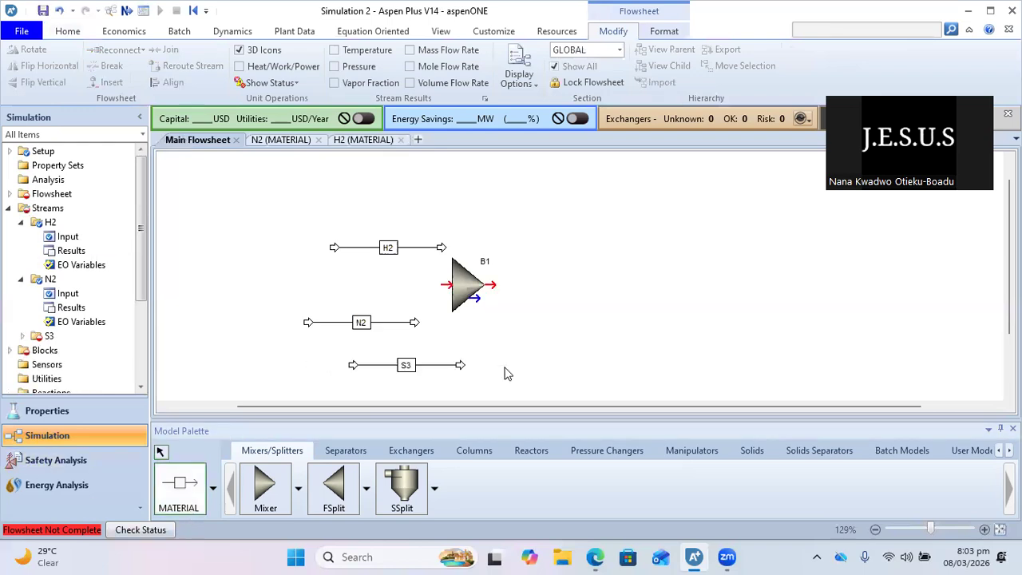
right_click(506, 372)
Enter component mole flows of 100 kmol/hr N2 and 300 kmol/hr H2 in the S3 stream's input, then close its form
left_click(428, 365)
double_click(428, 364)
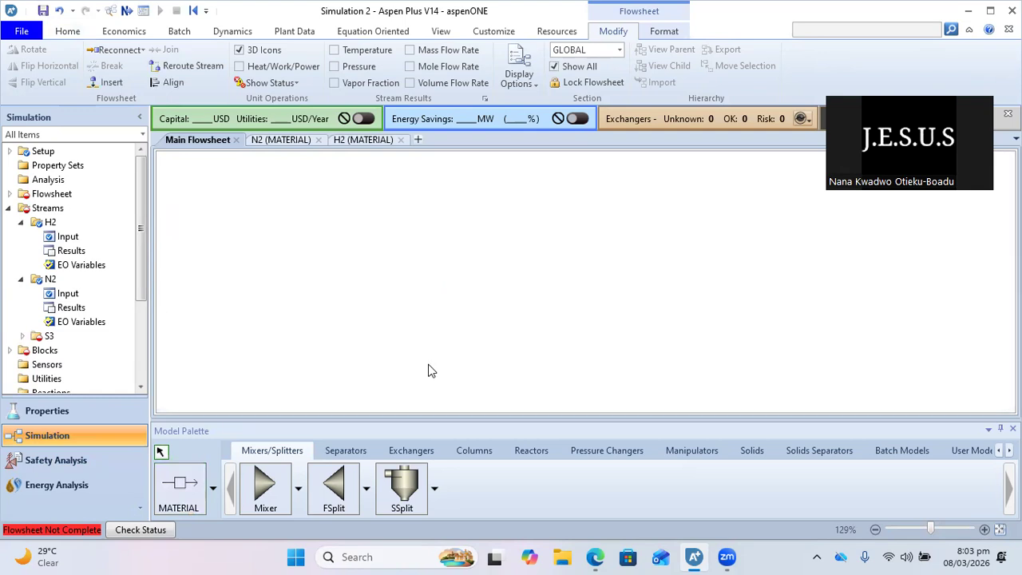
left_click(552, 226)
left_click(554, 226)
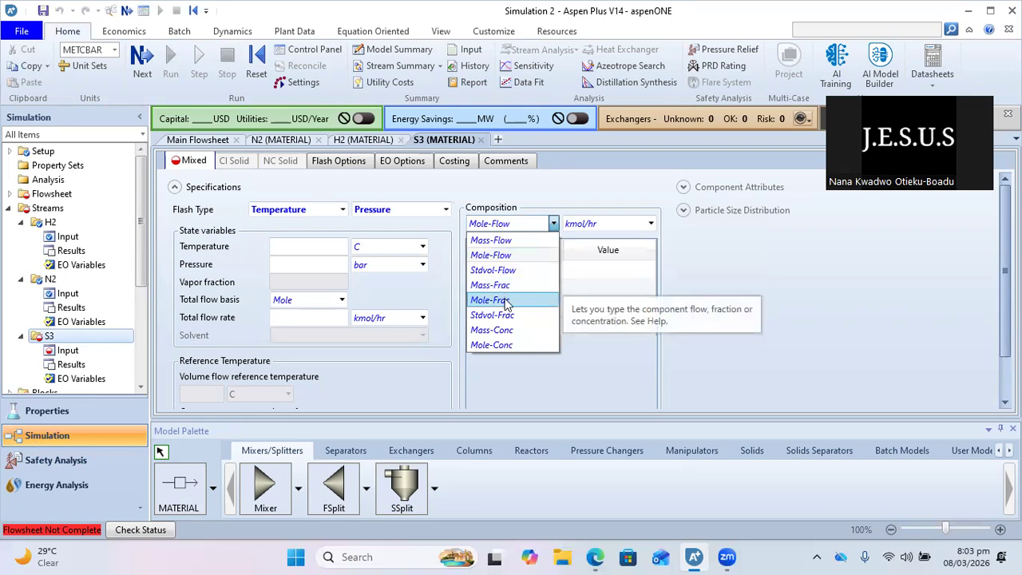
left_click(520, 255)
left_click(594, 272)
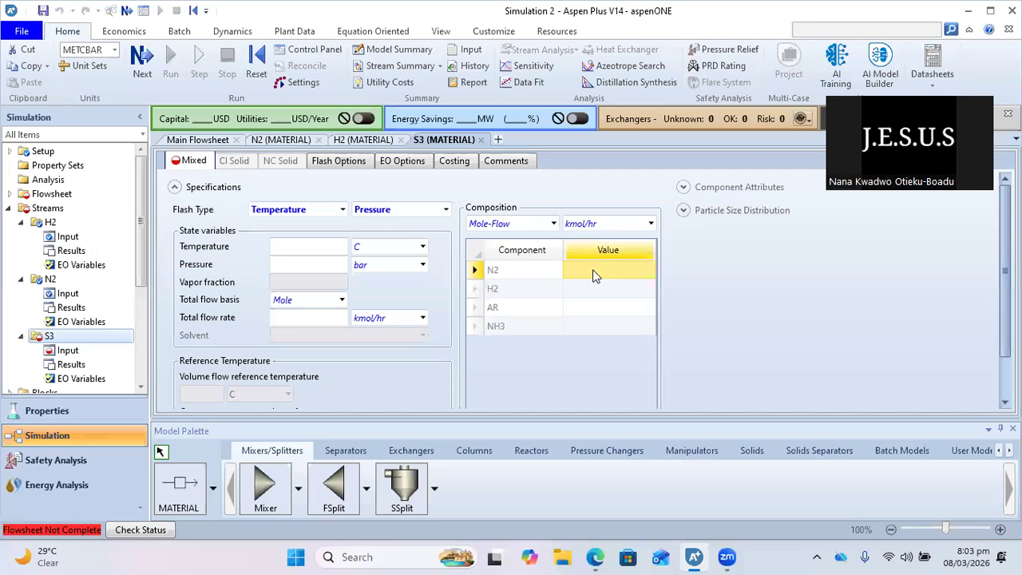
type("100")
left_click(593, 288)
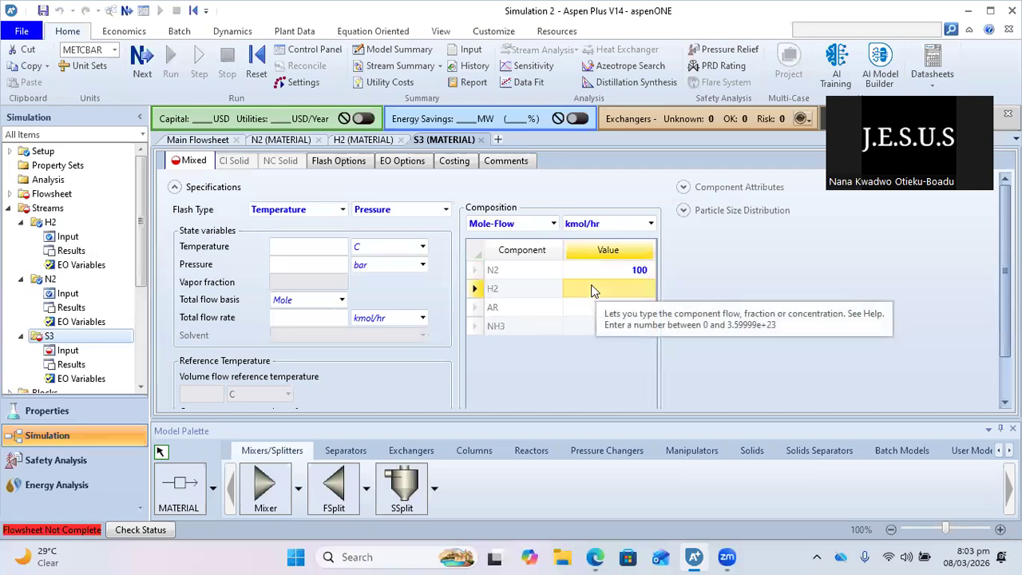
type("300")
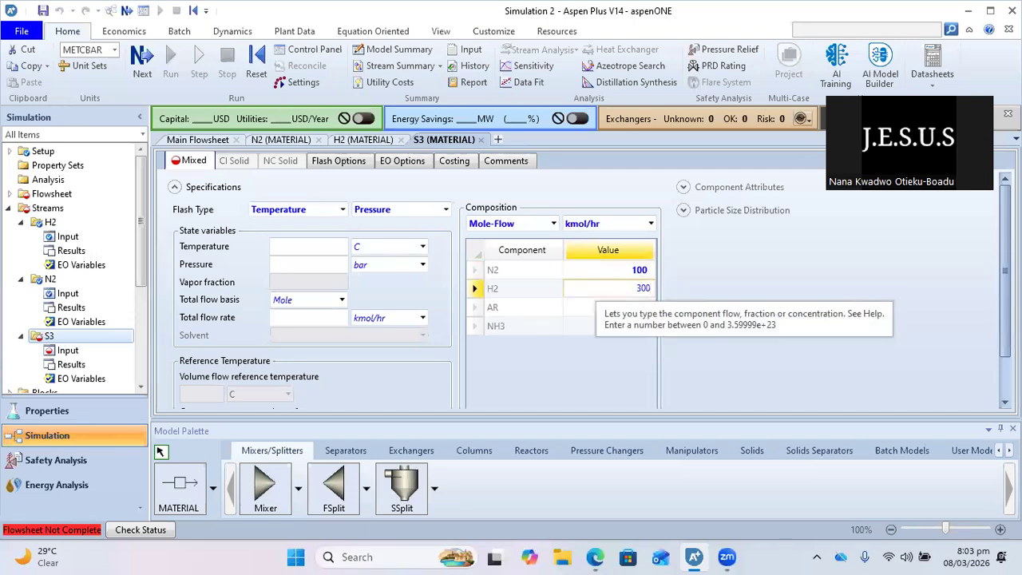
left_click(779, 359)
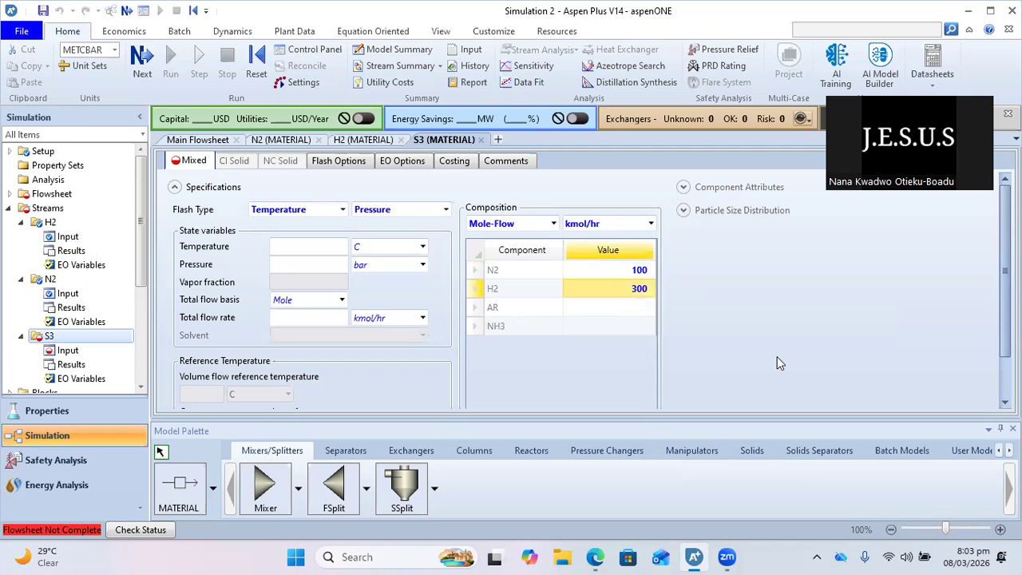
left_click(481, 139)
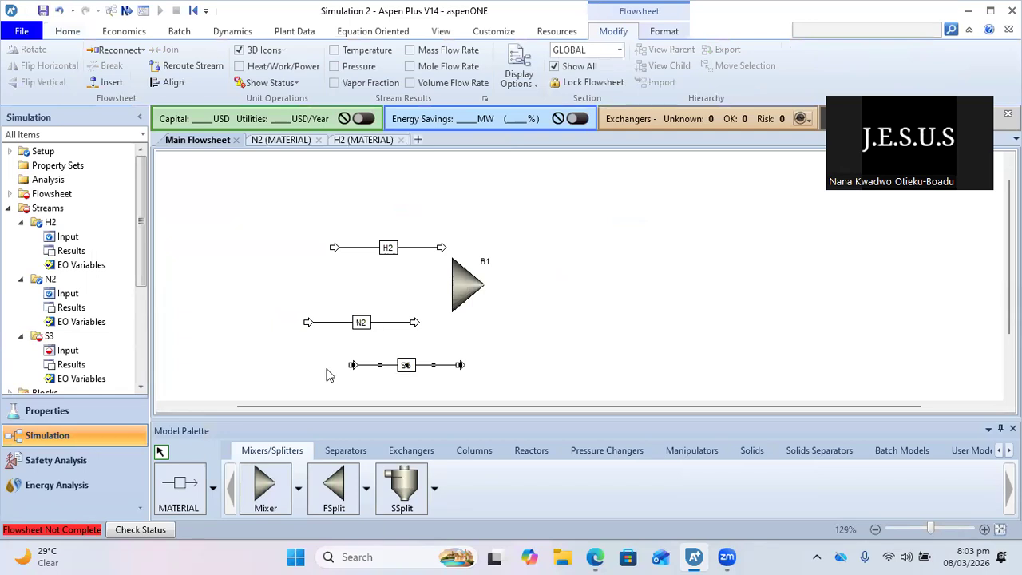
Delete the S3 stream and the B1 mixer from the main flowsheet
left_click_drag(341, 349, 505, 397)
key("Delete")
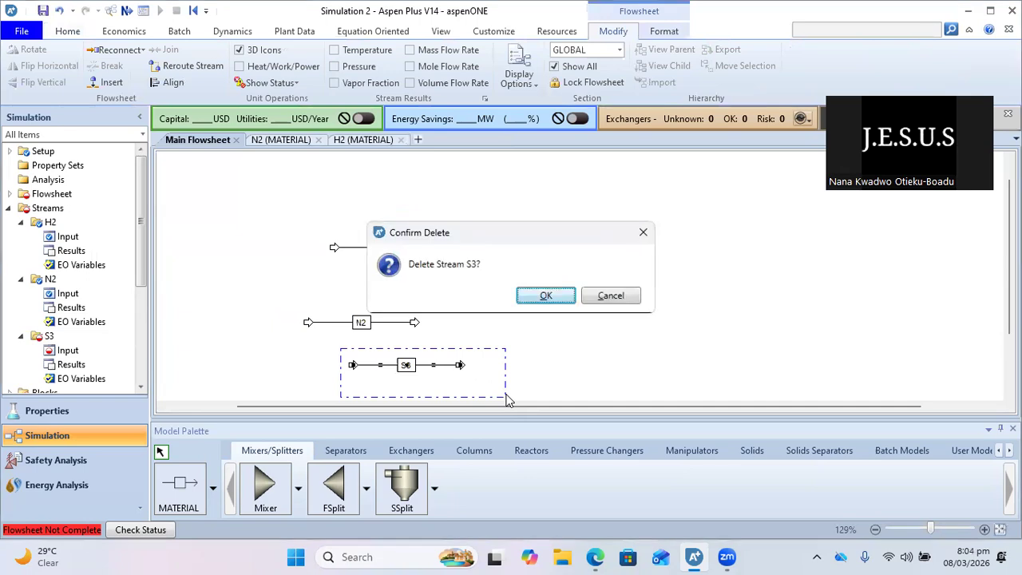
key("Return")
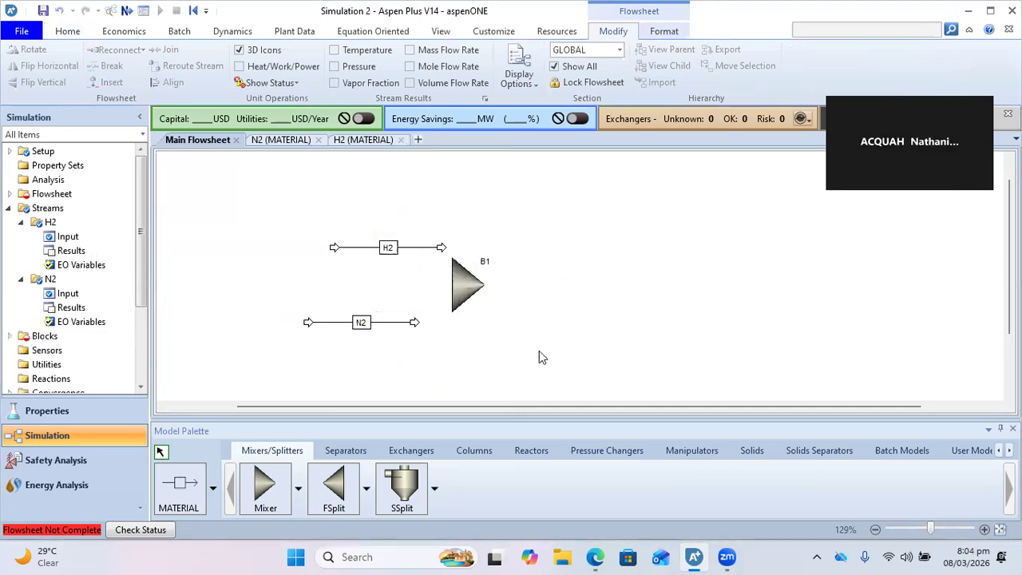
left_click(467, 292)
key("Delete")
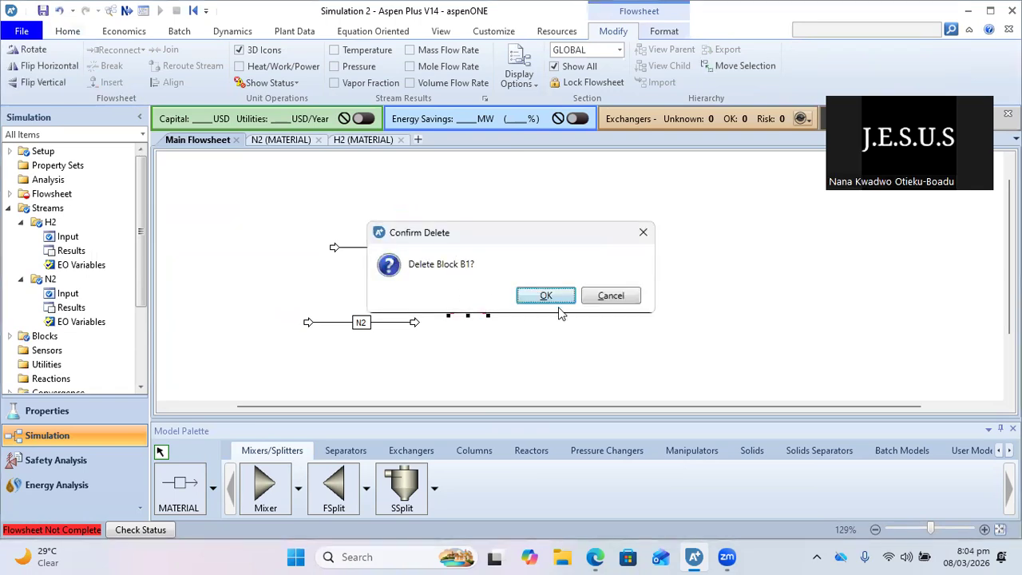
left_click(543, 296)
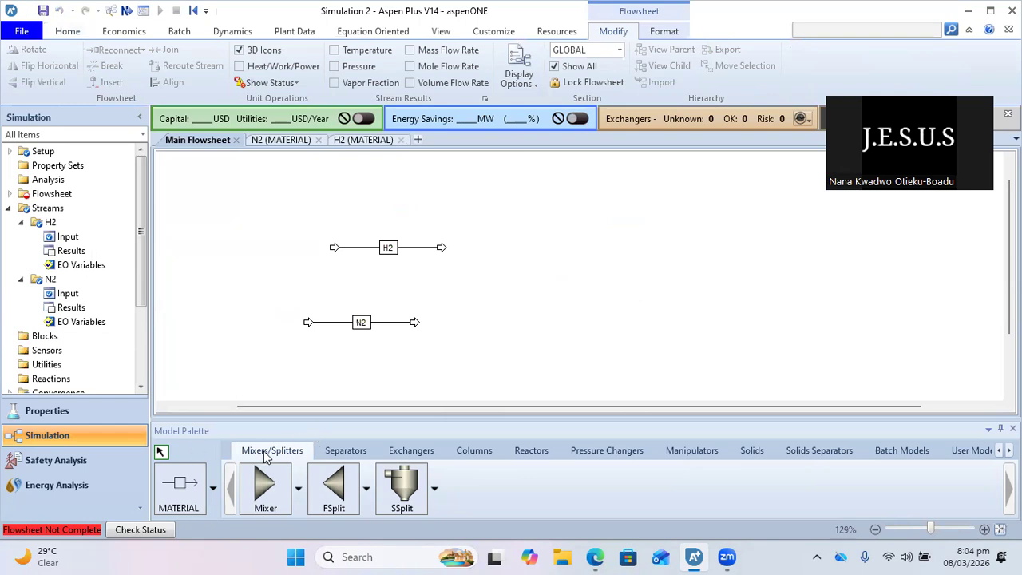
Place a new Mixer block on the flowsheet, downstream of the H2 and N2 streams
left_click(266, 483)
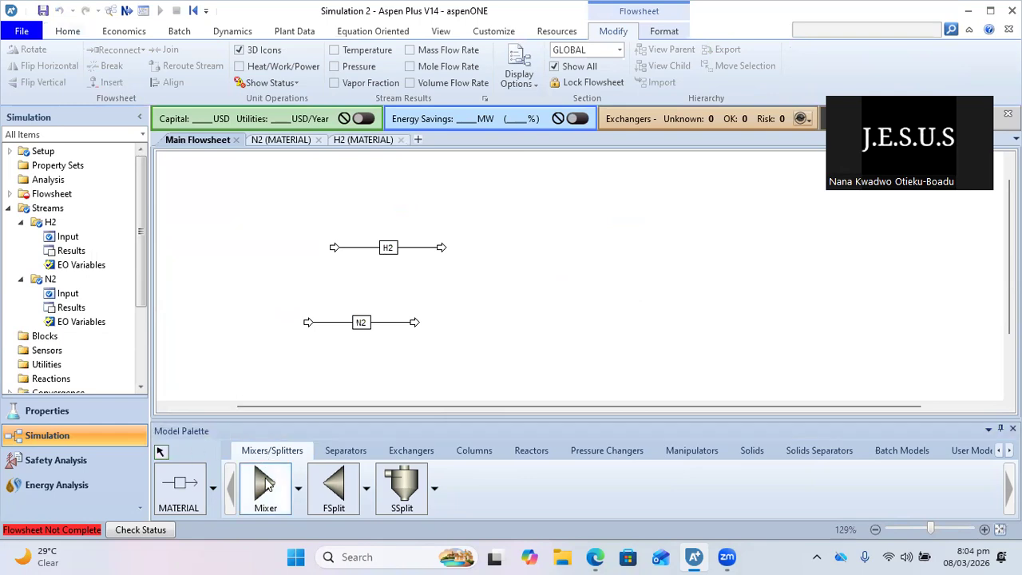
left_click(508, 285)
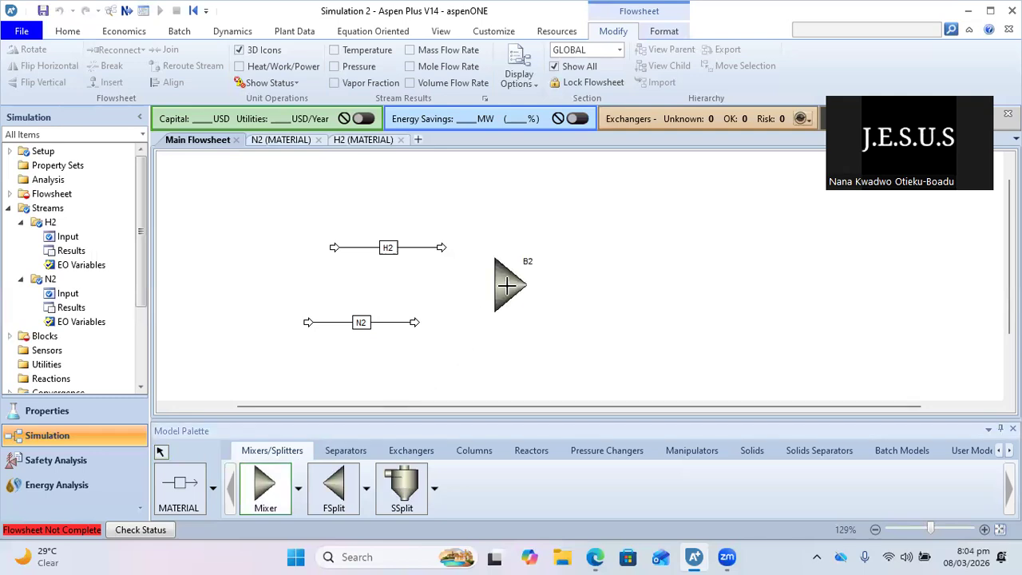
right_click(538, 350)
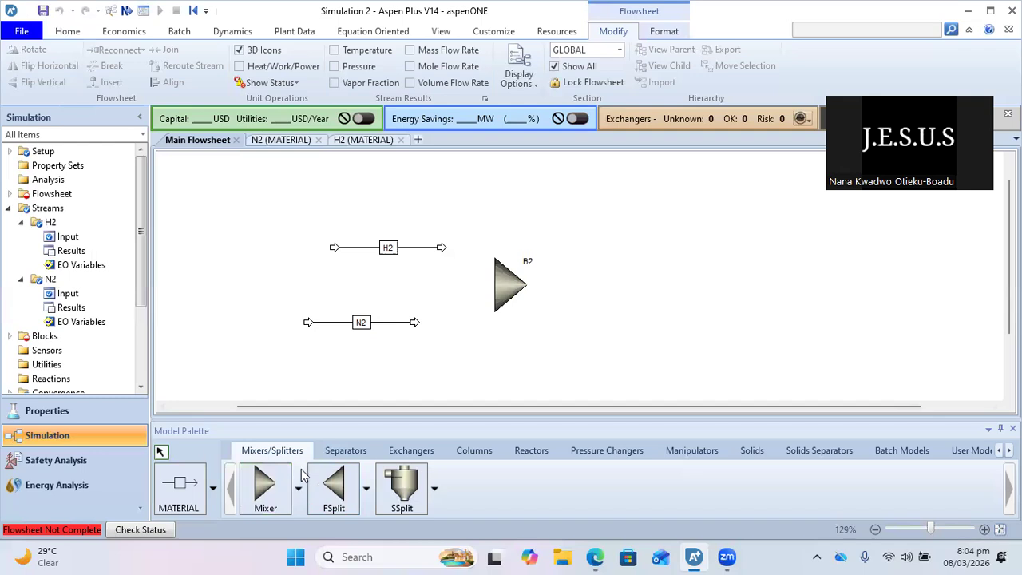
Place three extra Mixer blocks beside mixer B2, then delete them
left_click(265, 486)
left_click(572, 306)
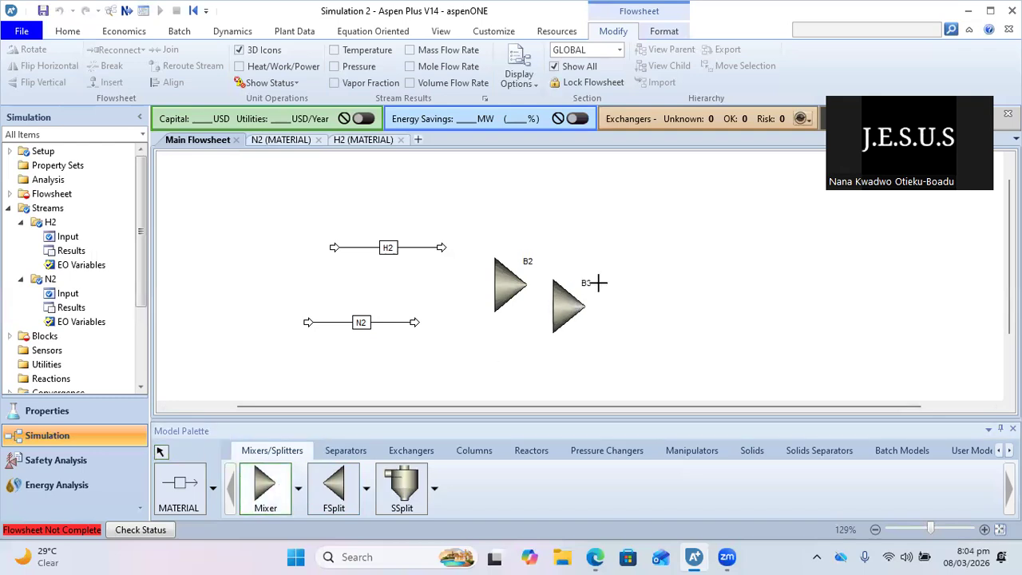
left_click(601, 286)
left_click(626, 289)
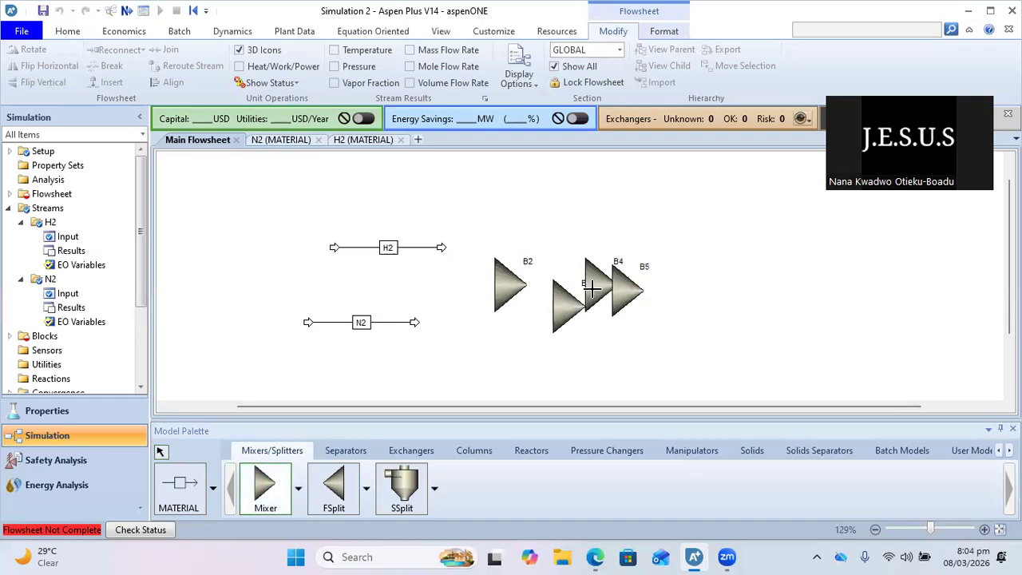
right_click(598, 286)
left_click_drag(544, 228, 706, 395)
key("Delete")
key("Return")
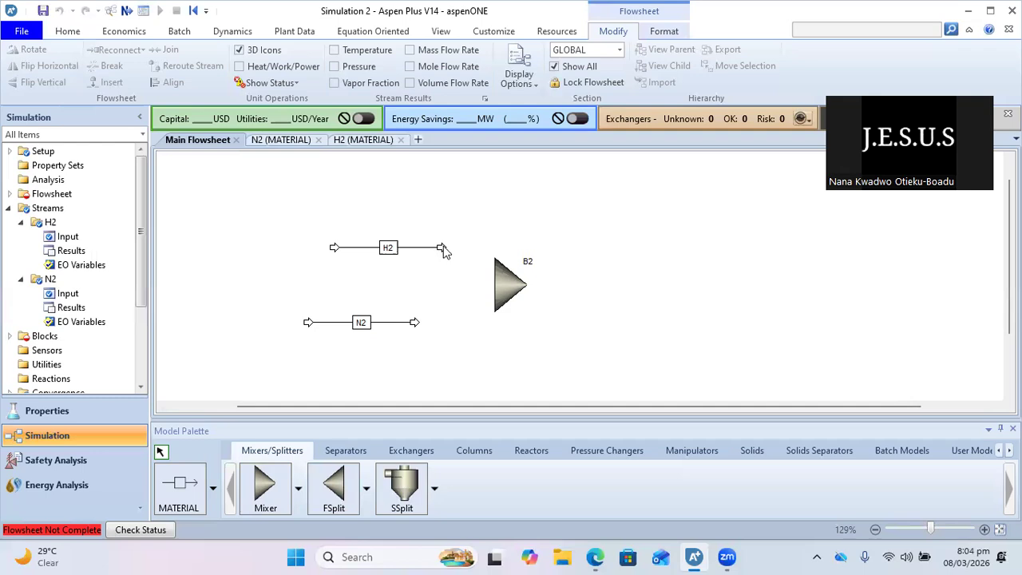
Connect the destination end of the H2 stream to the feed port of mixer B2
left_click_drag(443, 249, 483, 285)
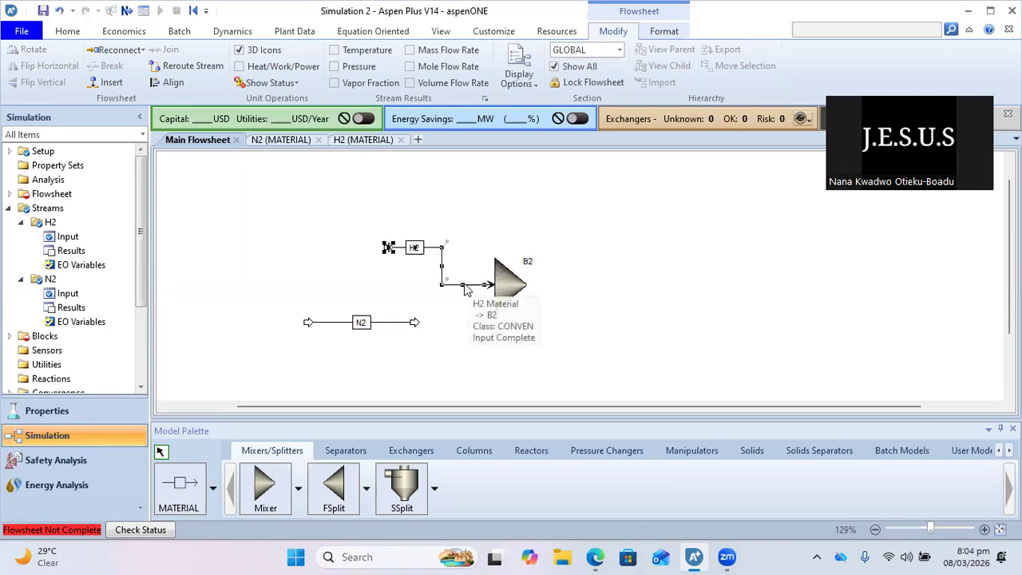
right_click(466, 289)
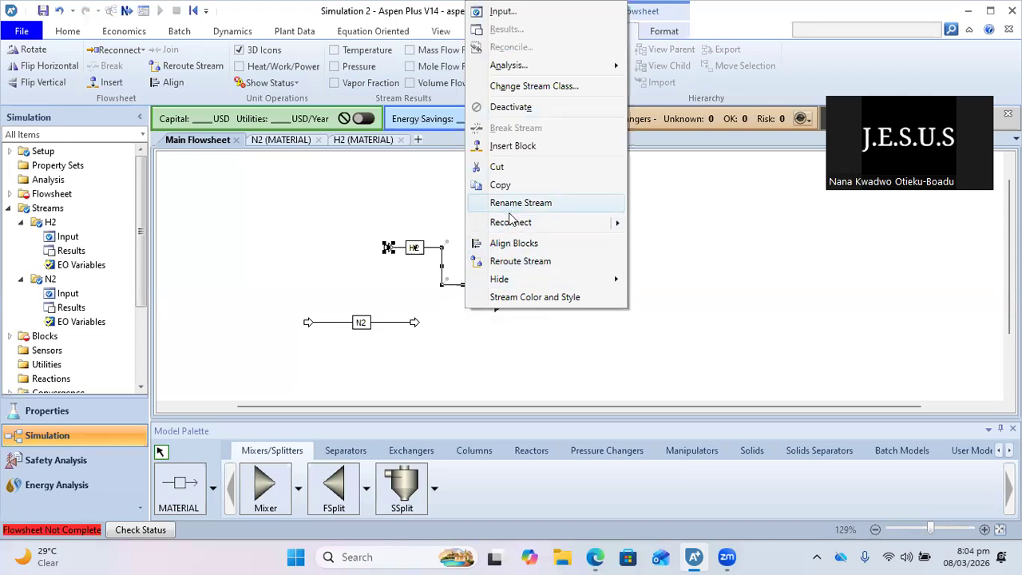
mouse_move(583, 232)
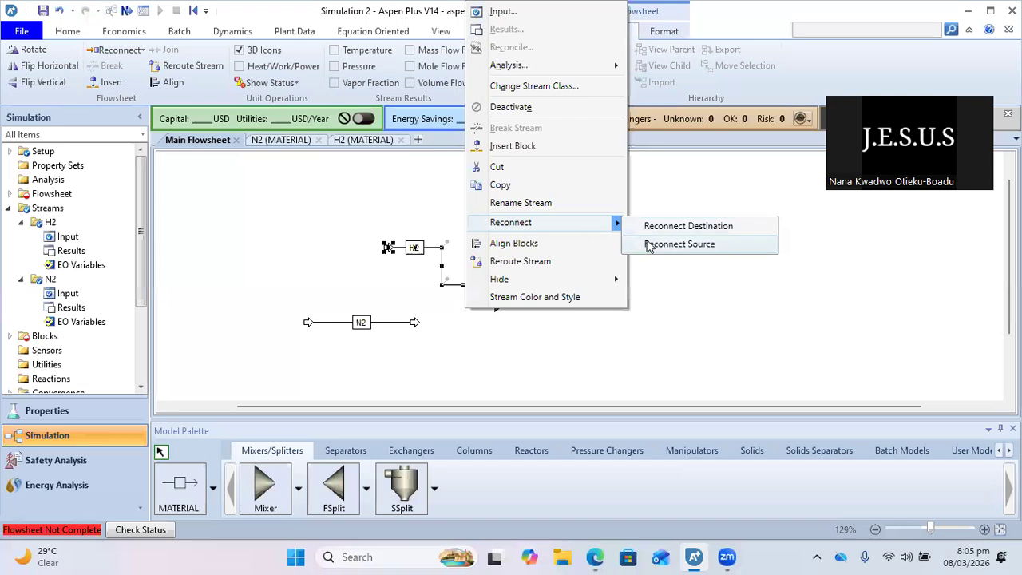
left_click(663, 226)
left_click(441, 248)
double_click(441, 247)
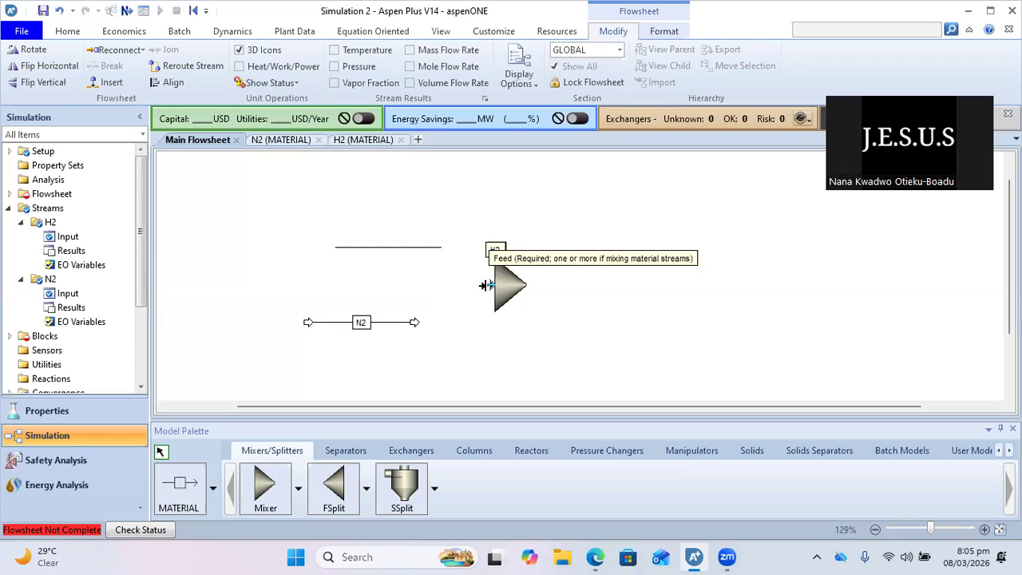
left_click(487, 285)
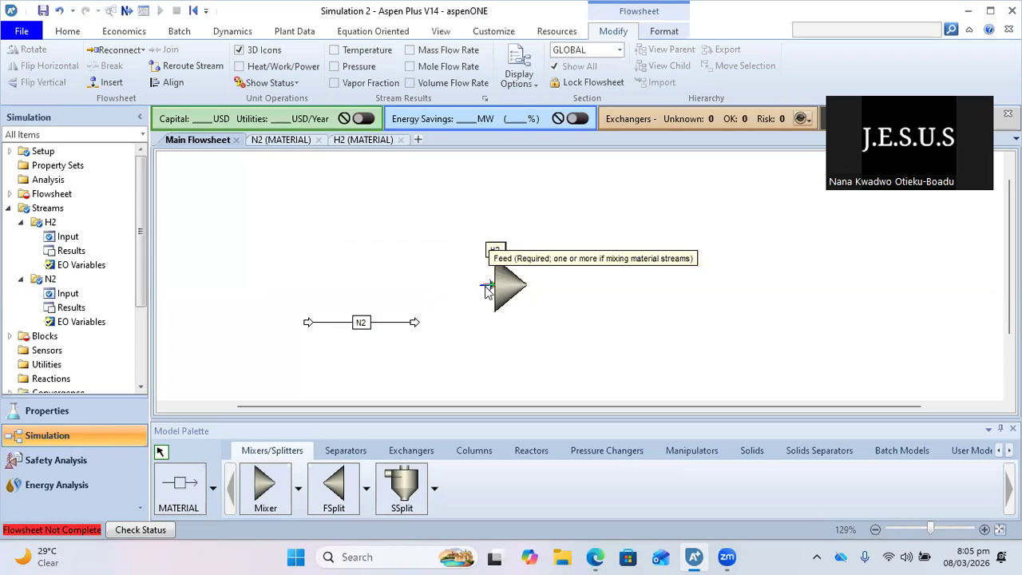
Connect the destination end of the N2 stream to mixer B2's feed port, below the H2 inlet
left_click(414, 322)
left_click_drag(488, 285, 487, 301)
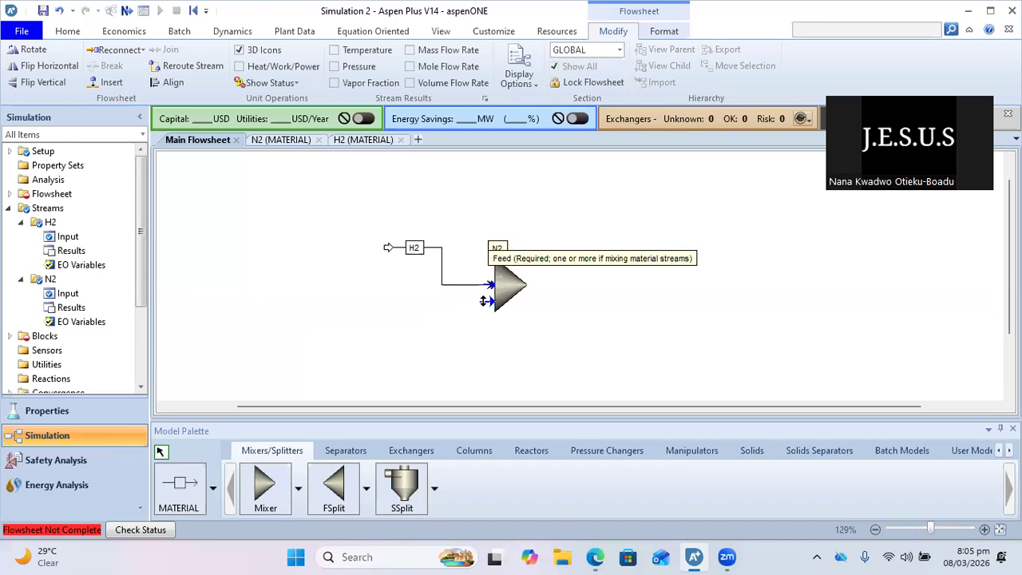
left_click(485, 301)
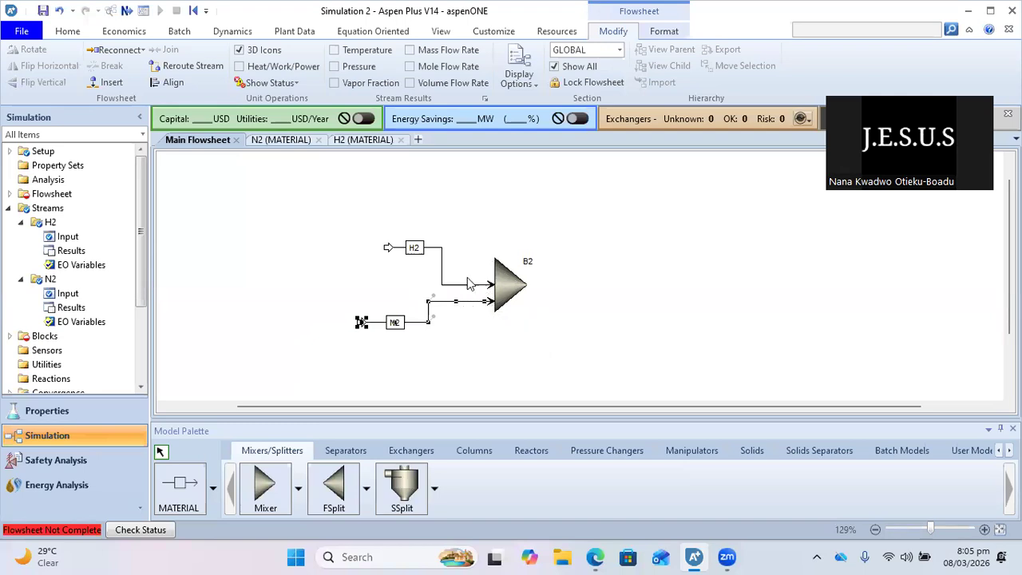
left_click(371, 301)
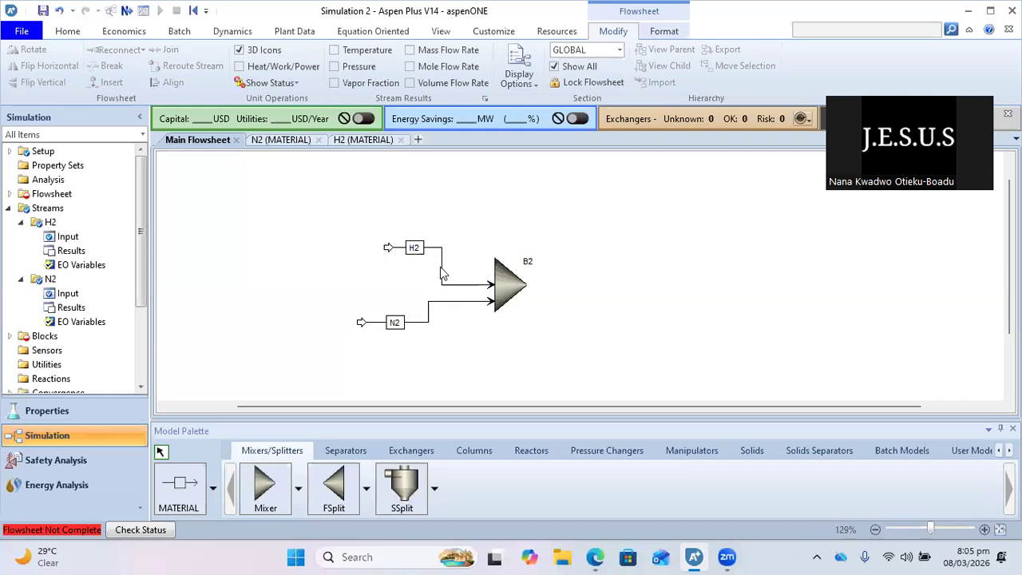
Reconnect the H2 stream's destination to a slightly higher point on mixer B2's inlet side
left_click(442, 274)
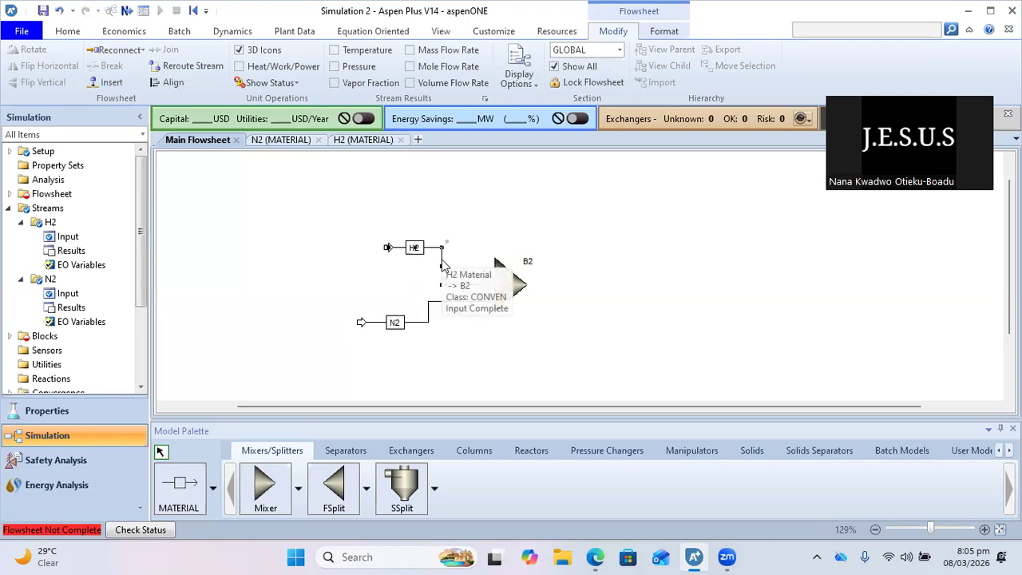
right_click(442, 264)
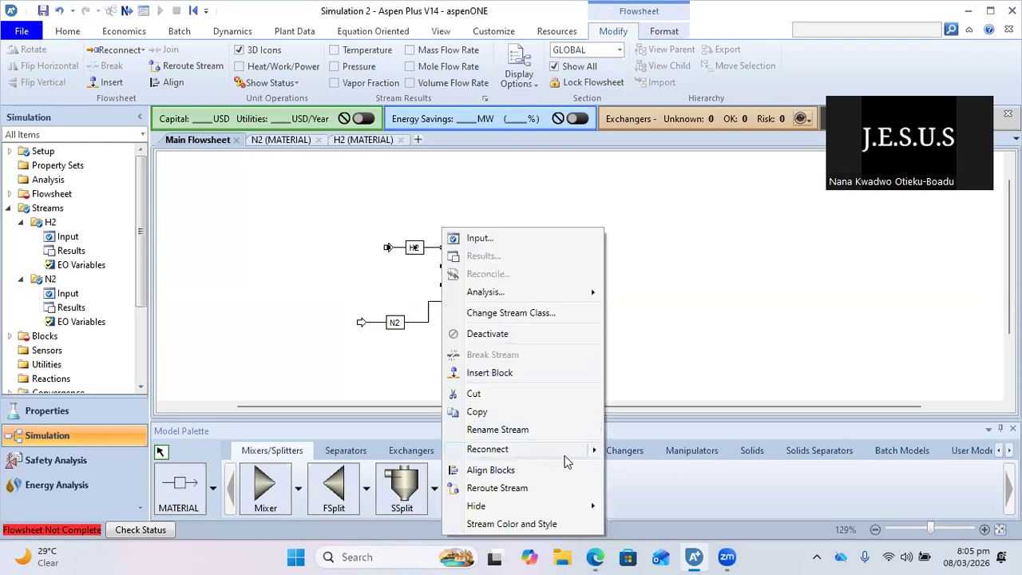
mouse_move(573, 452)
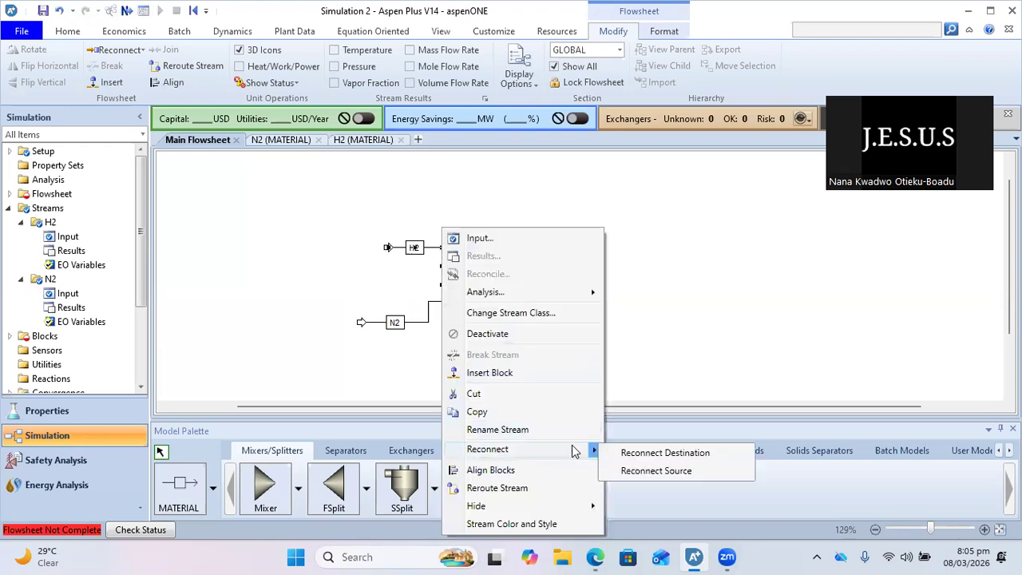
left_click(625, 454)
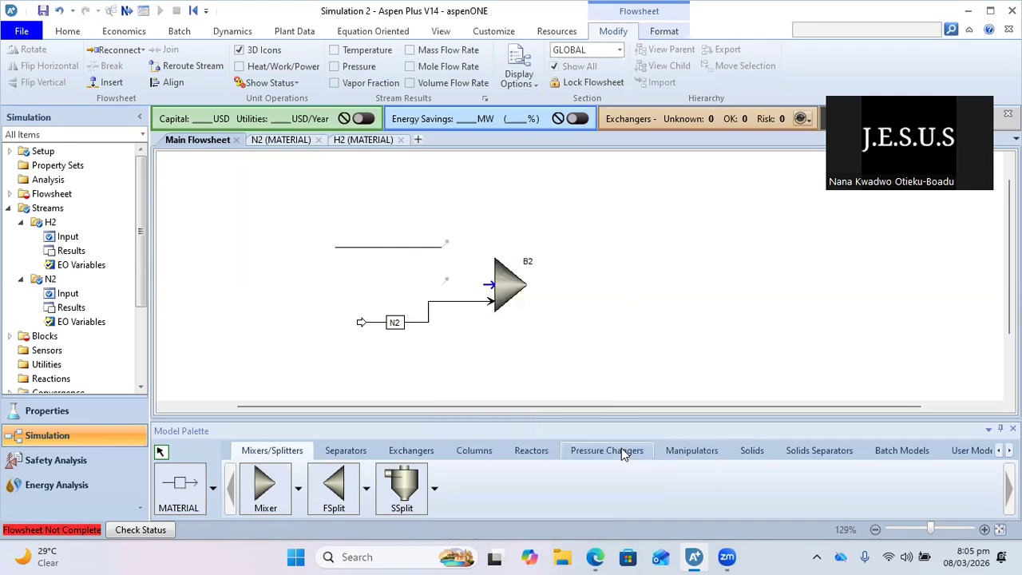
left_click(489, 276)
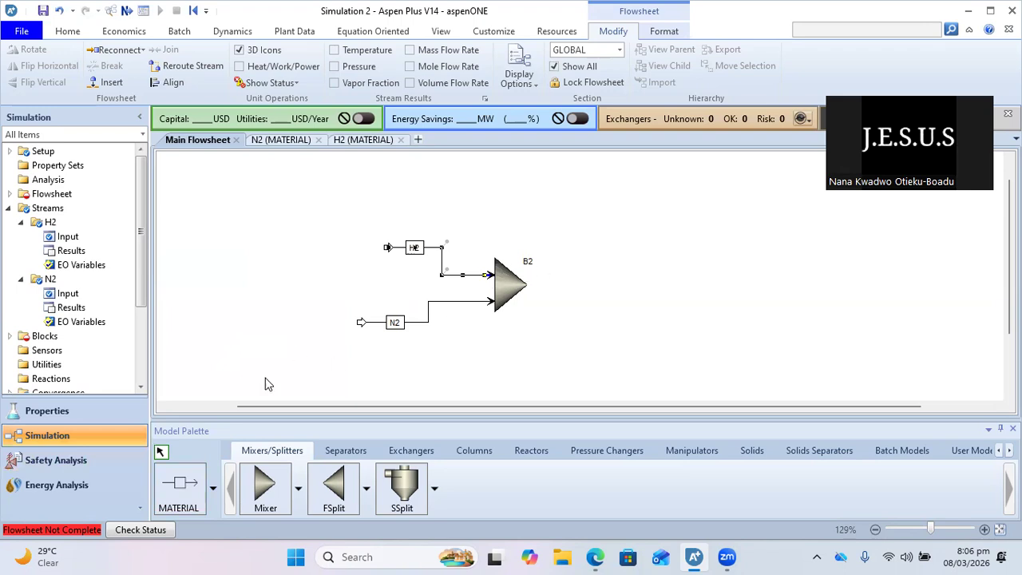
Add a material product stream leaving the outlet port of mixer B2
left_click(180, 503)
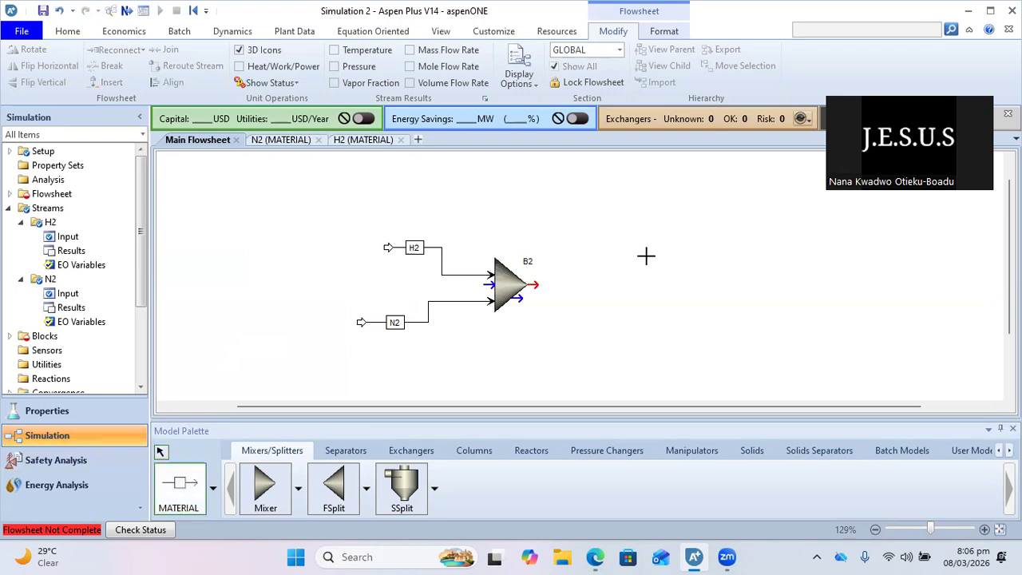
left_click(535, 284)
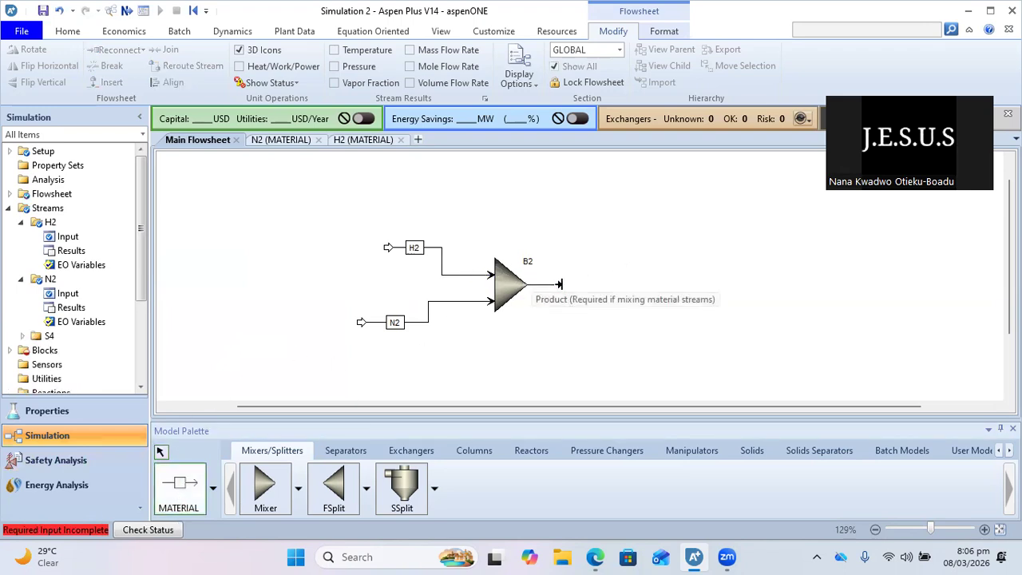
left_click(627, 284)
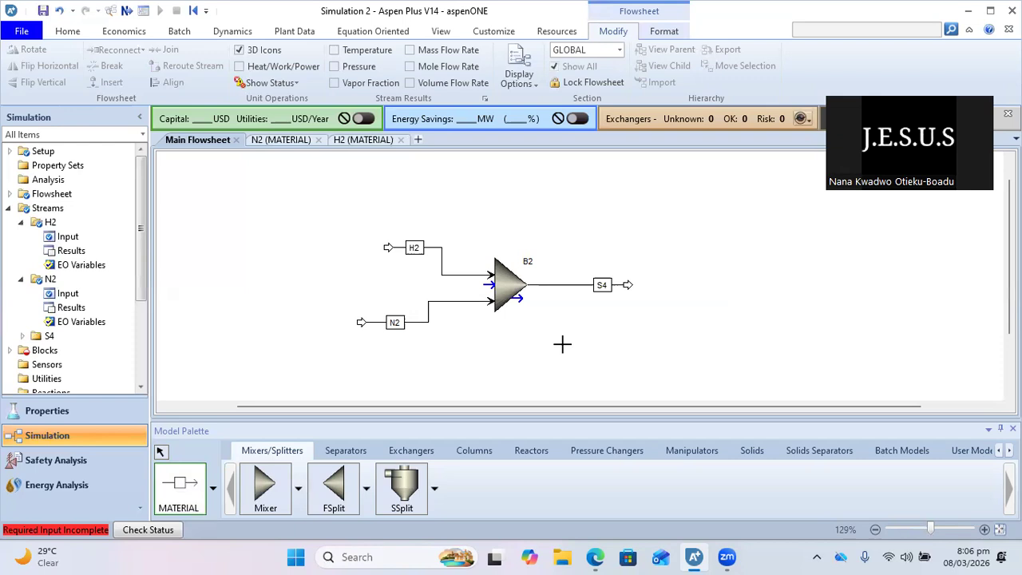
key("Escape")
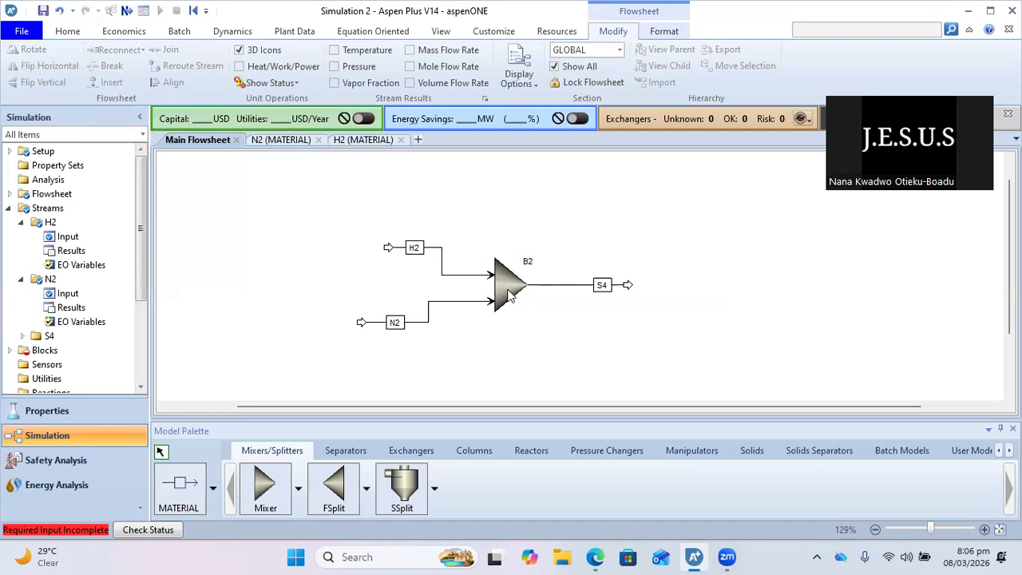
Check the input specifications of the H2 and N2 streams, then return to the main flowsheet
double_click(445, 281)
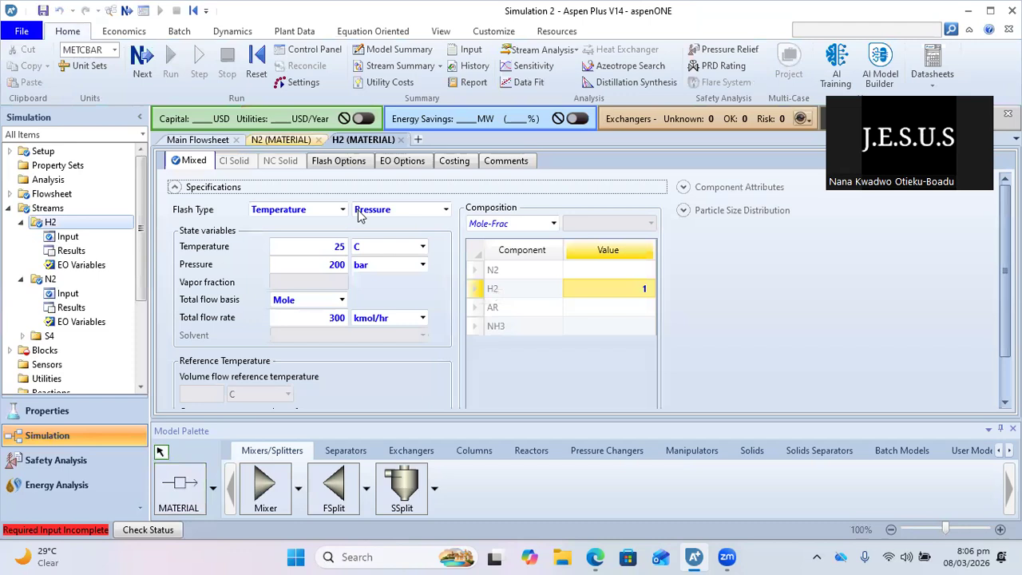
left_click(281, 140)
left_click(200, 142)
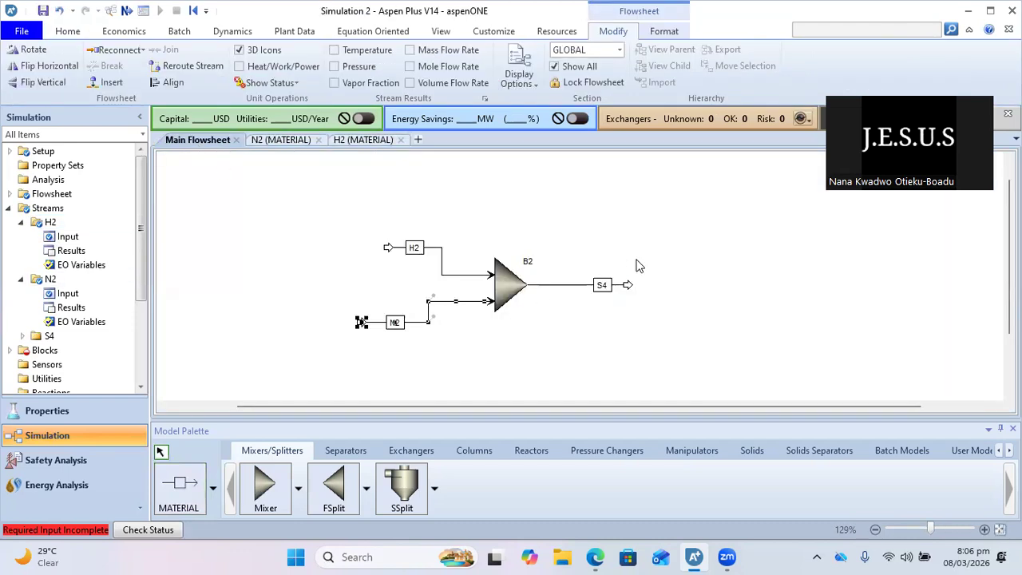
left_click(556, 323)
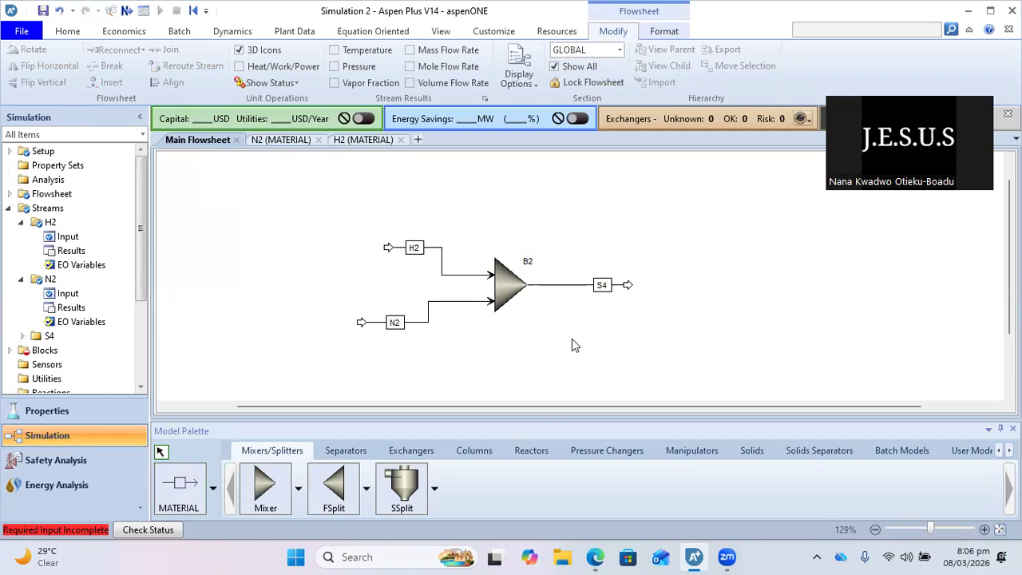
Place a Heater block on the flowsheet just after the end of the S4 stream
left_click(412, 451)
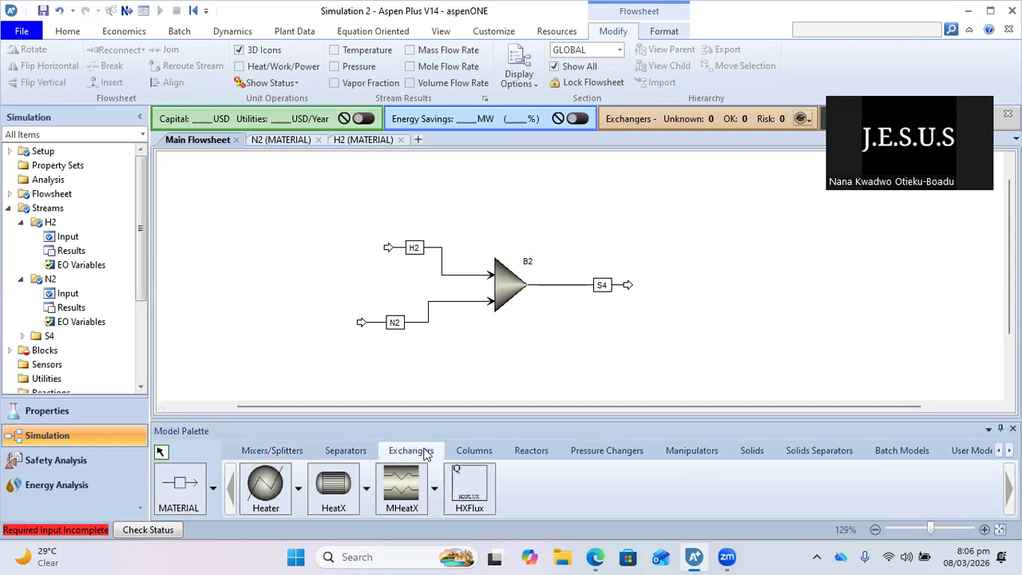
left_click(266, 489)
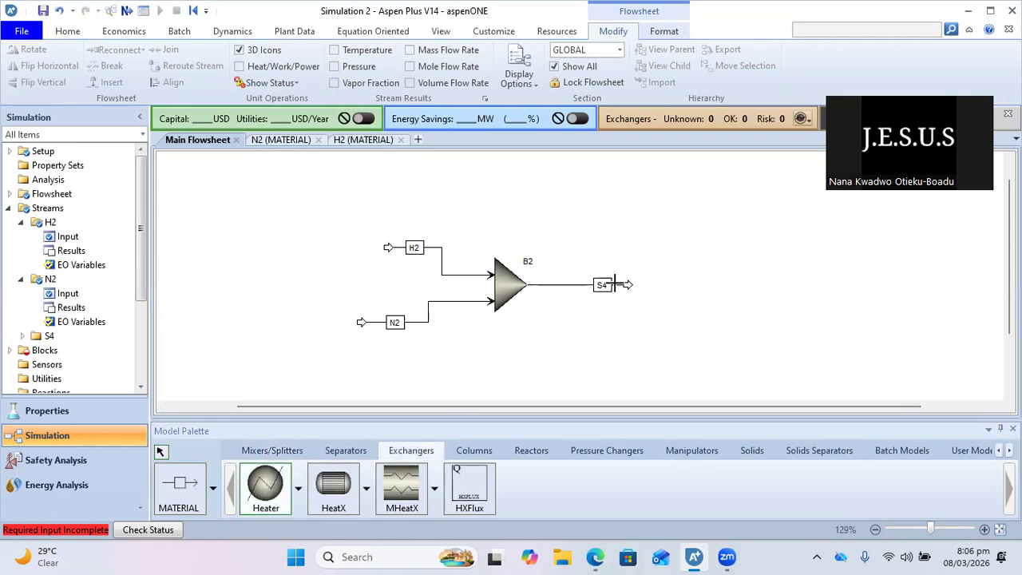
left_click(658, 286)
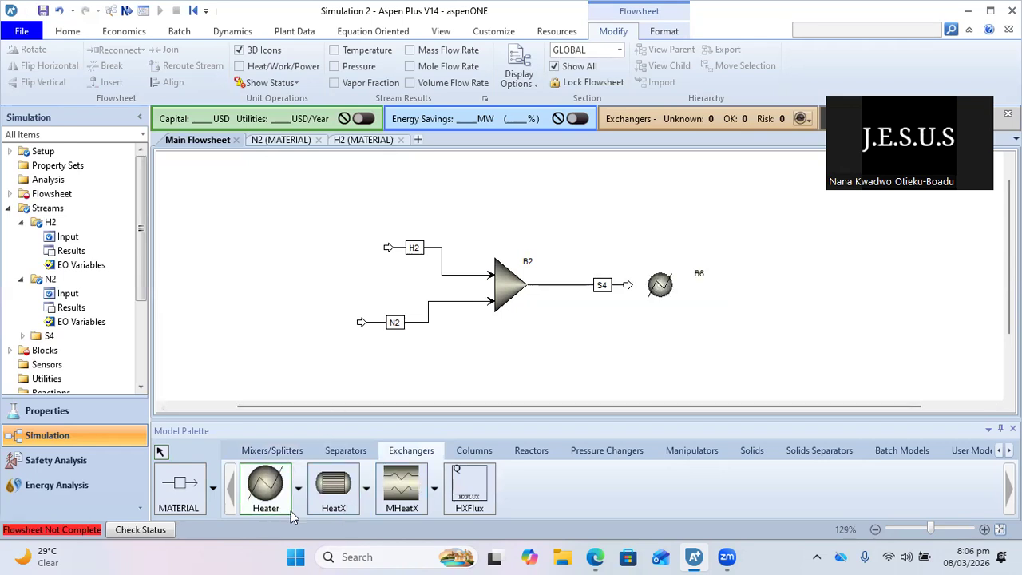
left_click(256, 484)
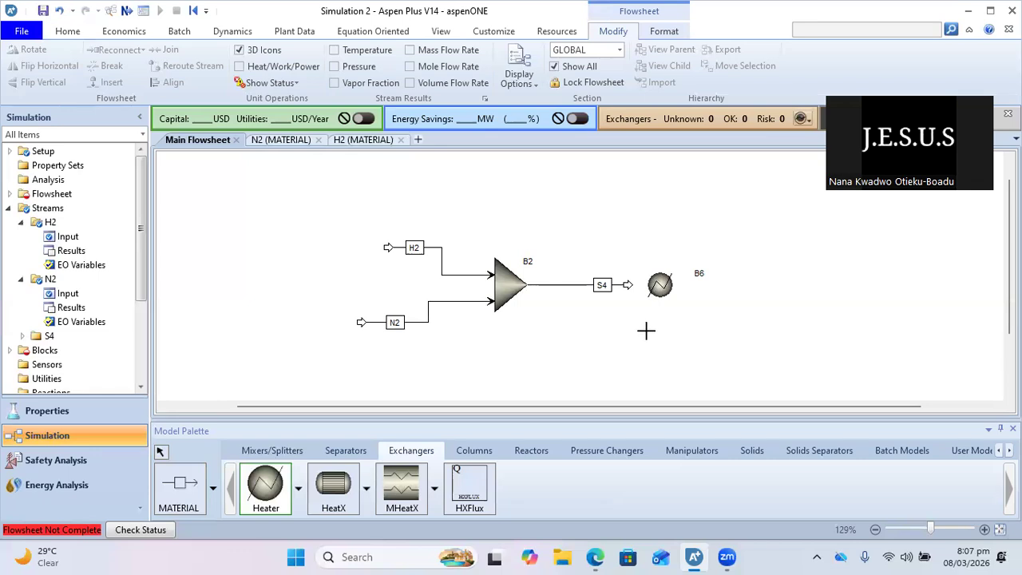
key("Escape")
Connect the end of stream S4 to heater B6's inlet and add a material product stream from the heater's outlet
double_click(629, 284)
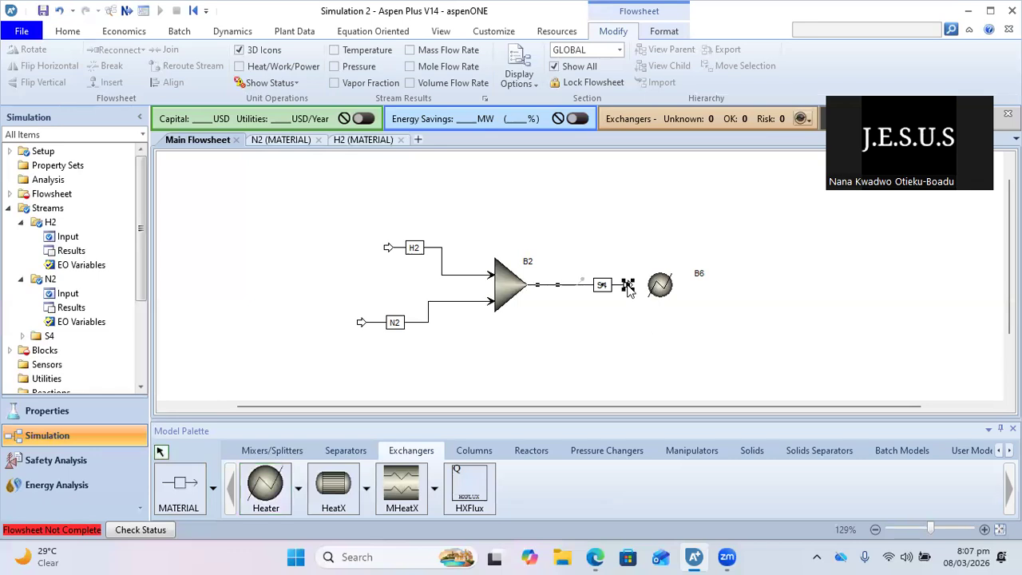
left_click(648, 284)
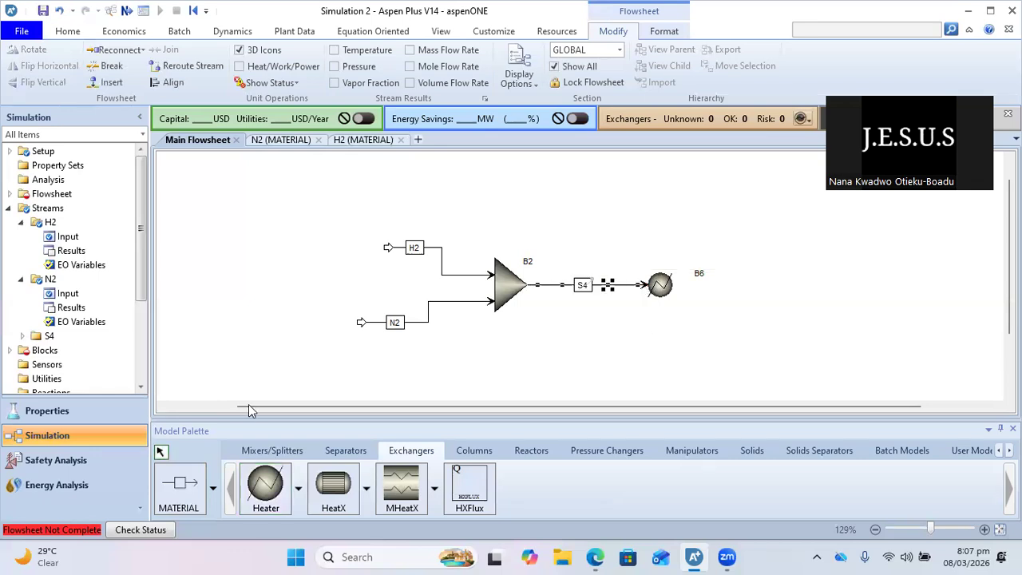
left_click(202, 489)
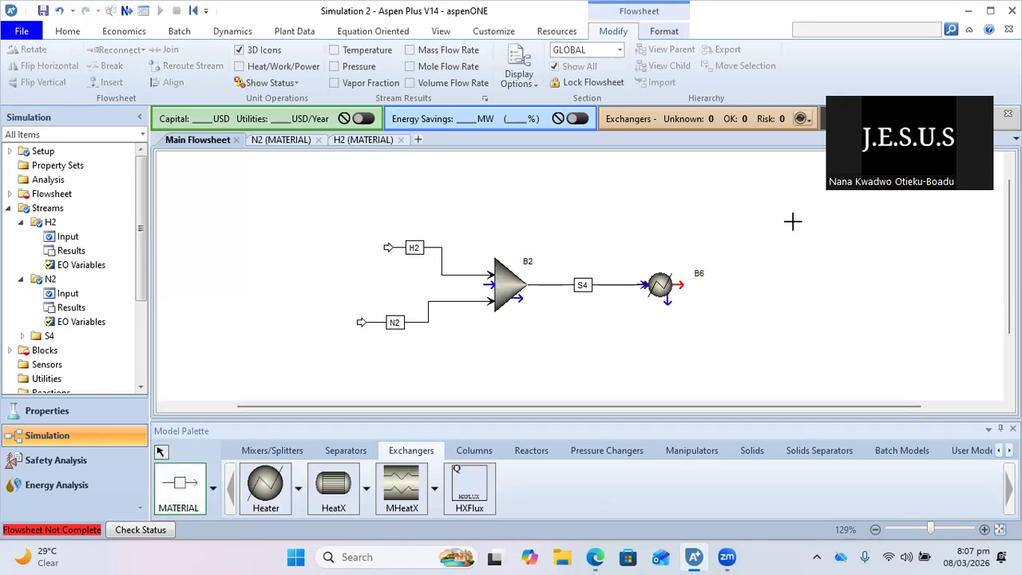
left_click(676, 280)
left_click(772, 286)
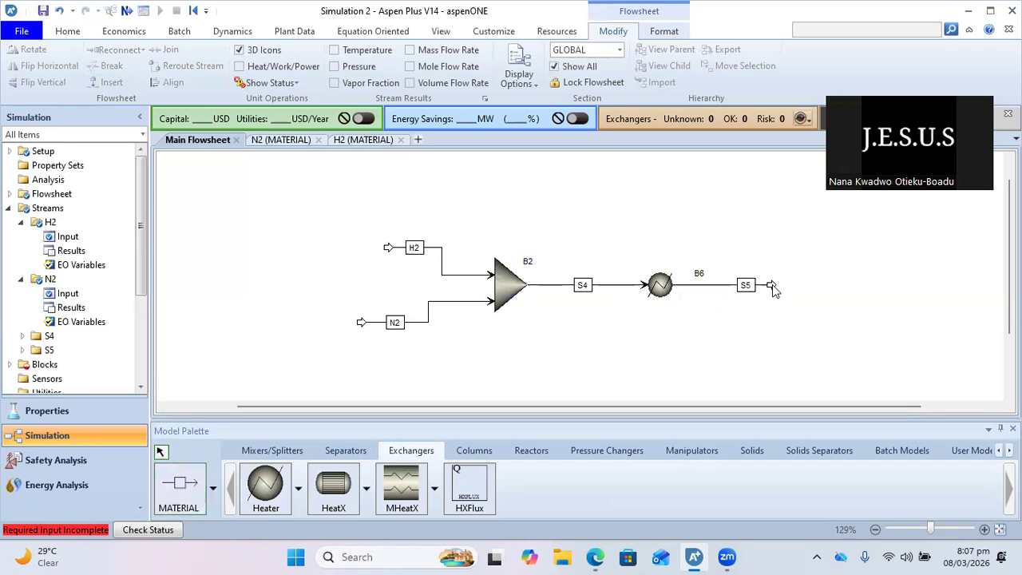
Open the specifications of heater B6 and set its pressure to 200 bar
double_click(660, 286)
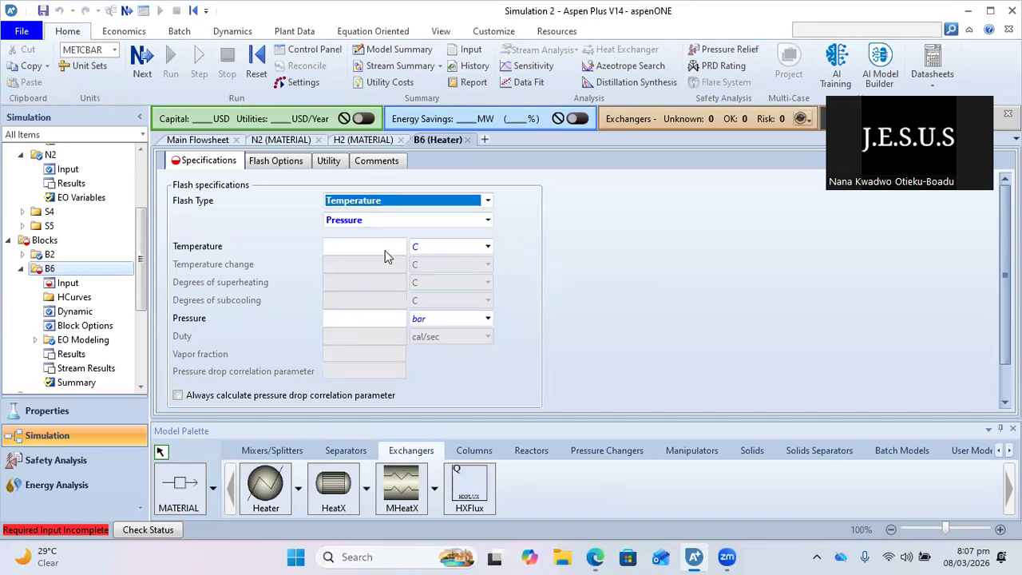
left_click(359, 319)
type("299")
key("Return")
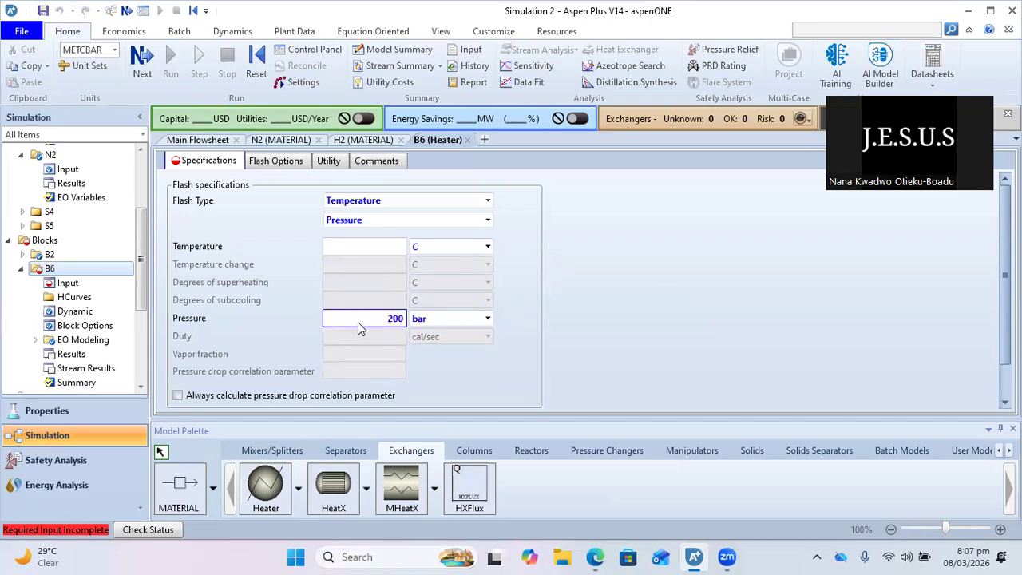
Look up the reaction temperature in the tutorial PDF in Edge, then set heater B6's temperature to 400 °C in Aspen Plus
mouse_move(596, 555)
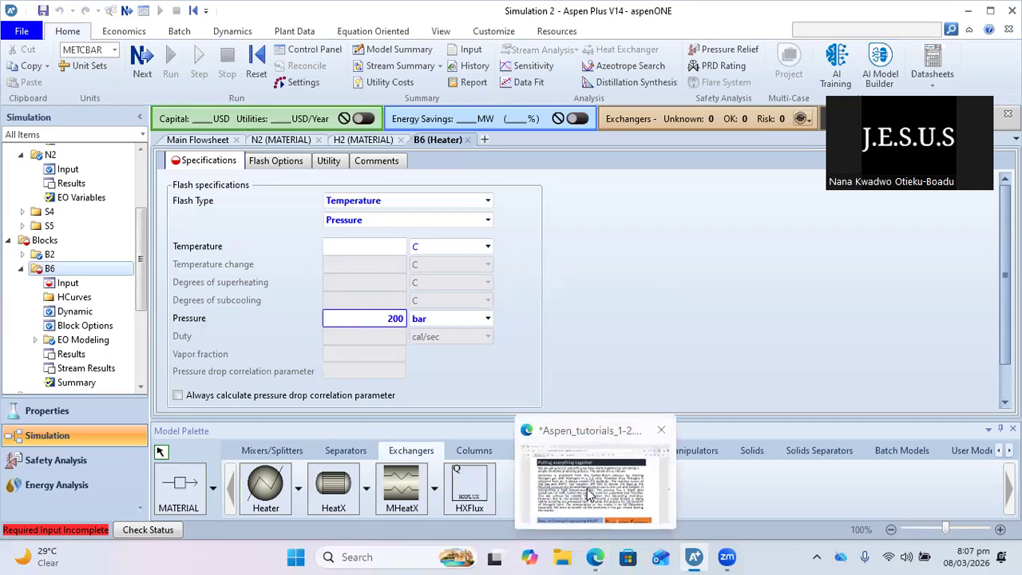
left_click(592, 491)
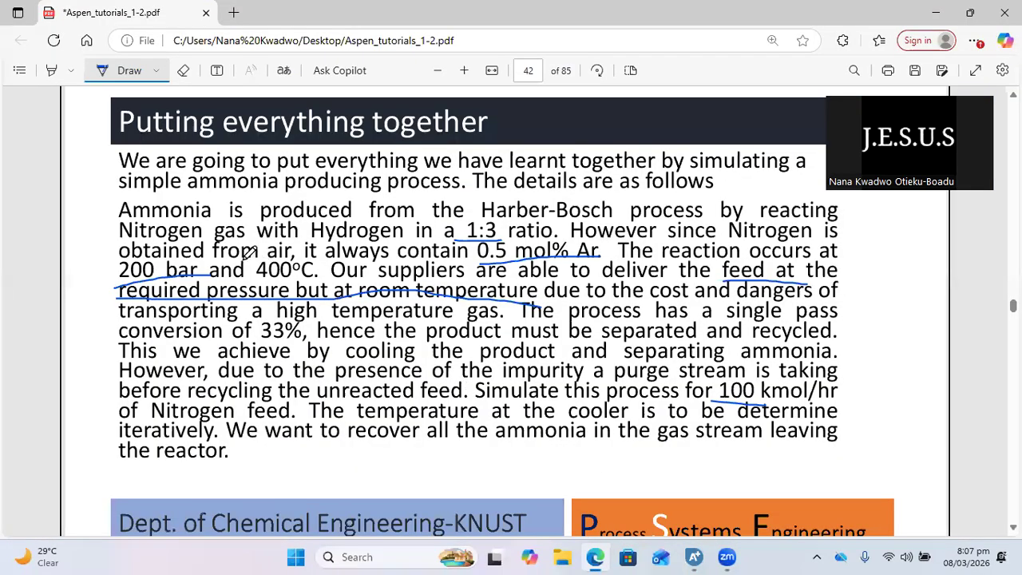
left_click(694, 557)
left_click(368, 247)
type("49")
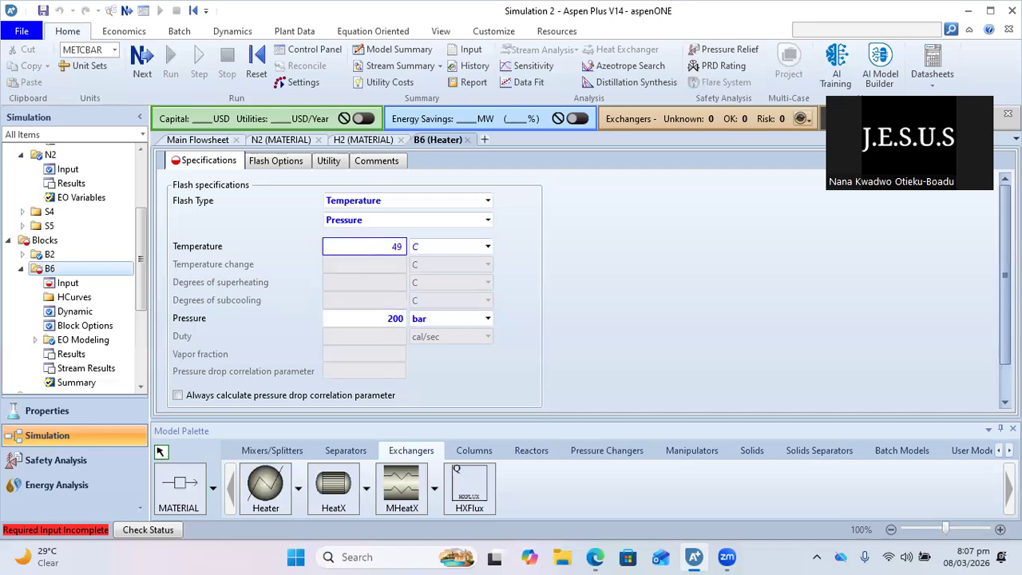
key("Return")
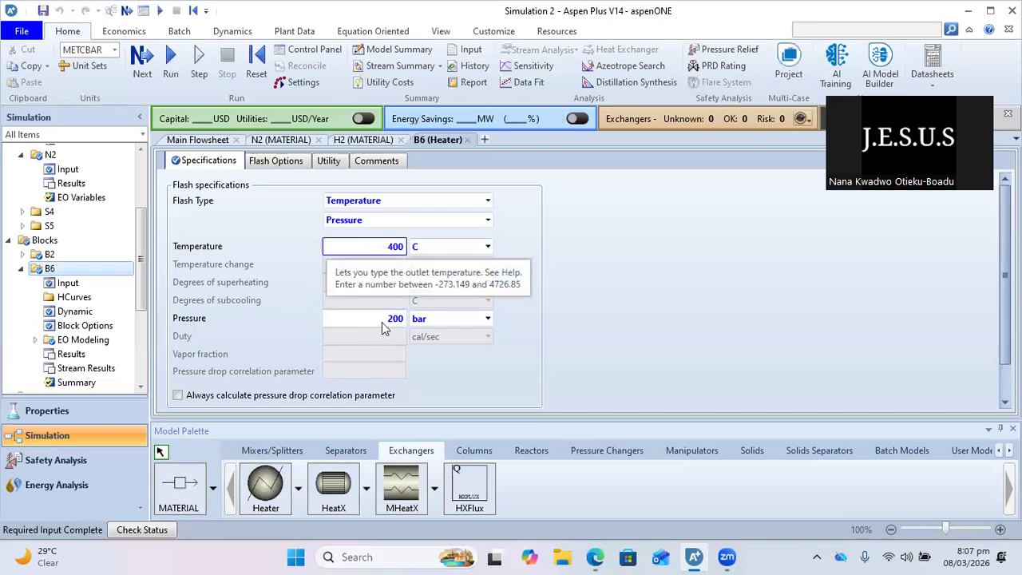
Clear heater B6's temperature and re-enter it as 400 °C
double_click(402, 250)
key("BackSpace")
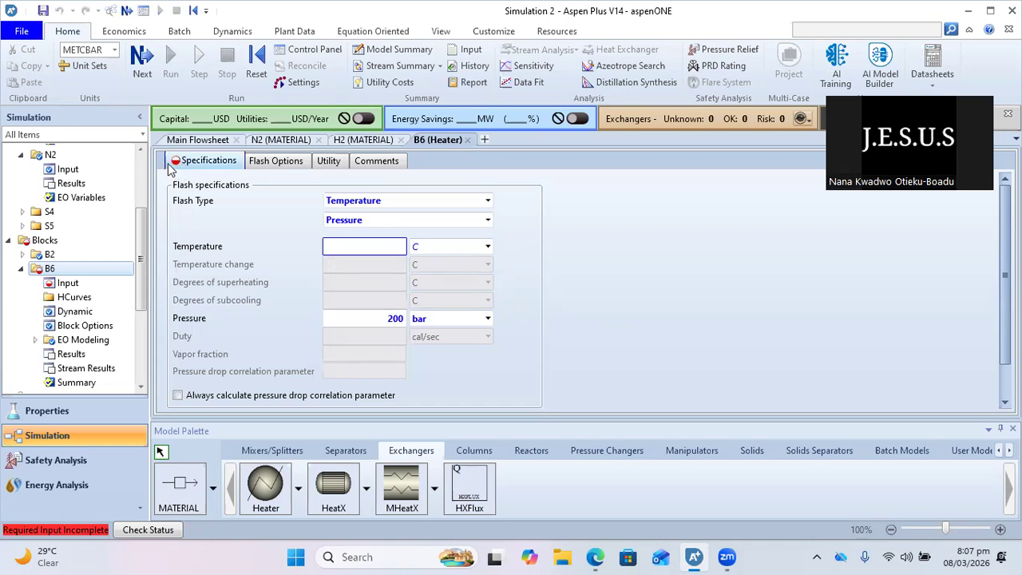
type("400")
key("Return")
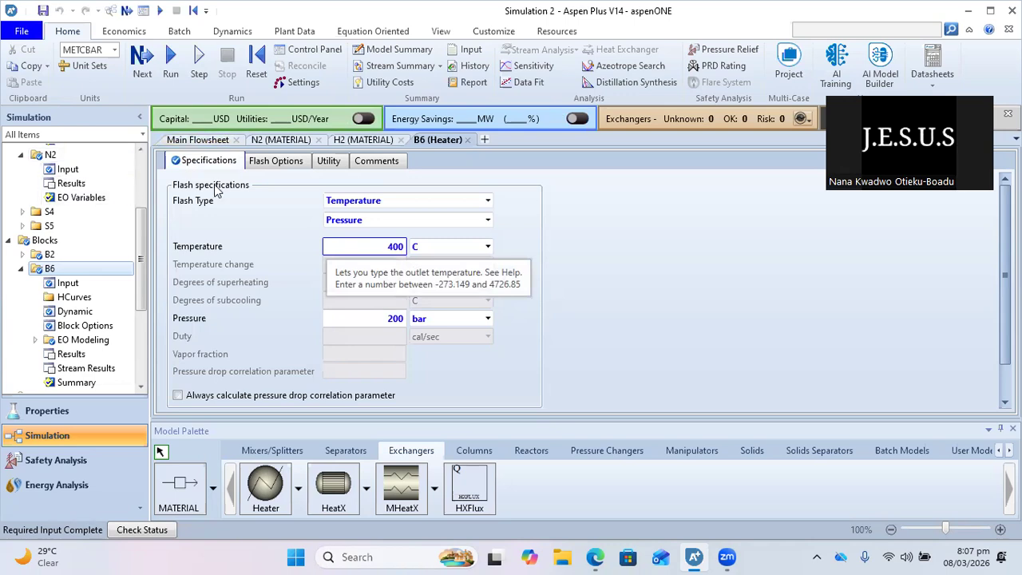
Empty heater B6's temperature, check which required input is missing, close the completion status, and restore 400 °C
double_click(397, 247)
key("BackSpace")
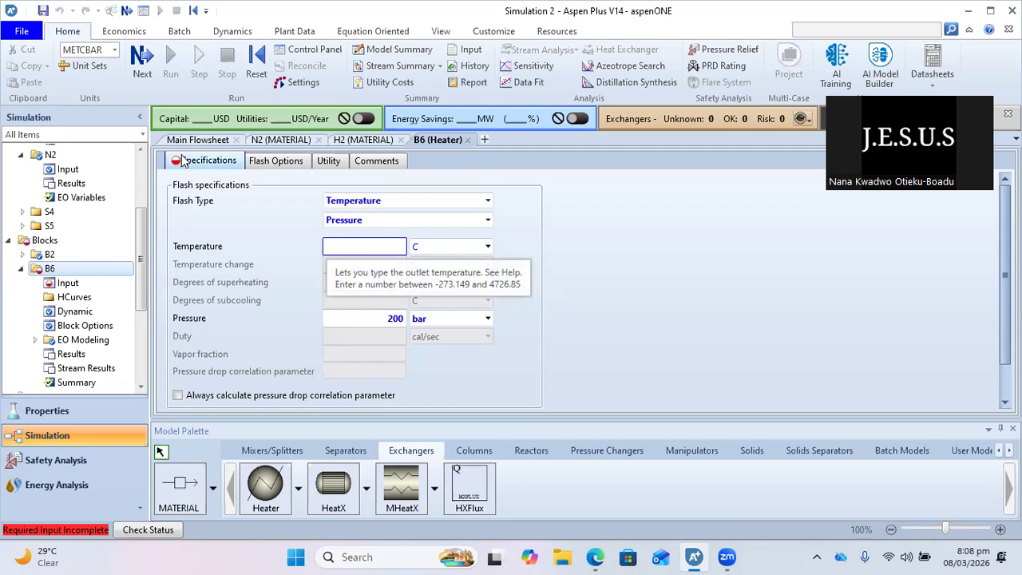
left_click(141, 58)
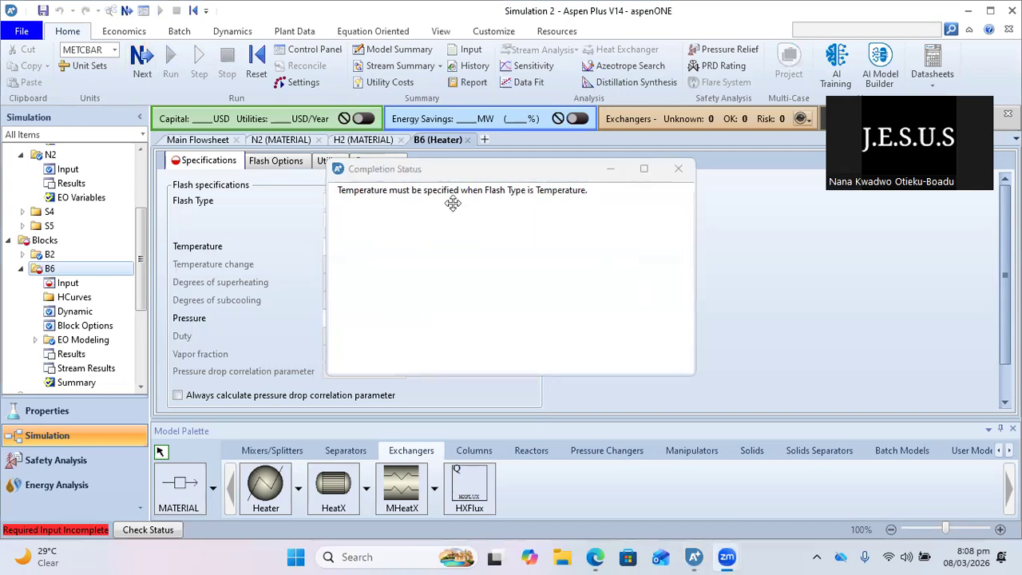
left_click(678, 170)
type("2")
key("BackSpace")
type("400")
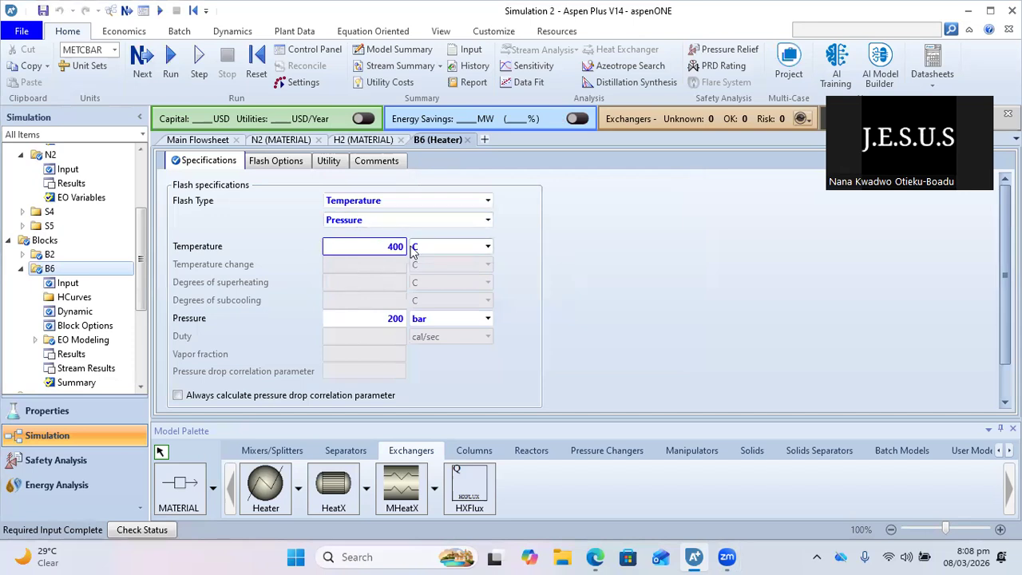
Review the available flash types and valid phases for heater B6 without changing either selection
scroll(447, 342, "down", 1)
scroll(447, 342, "up", 1)
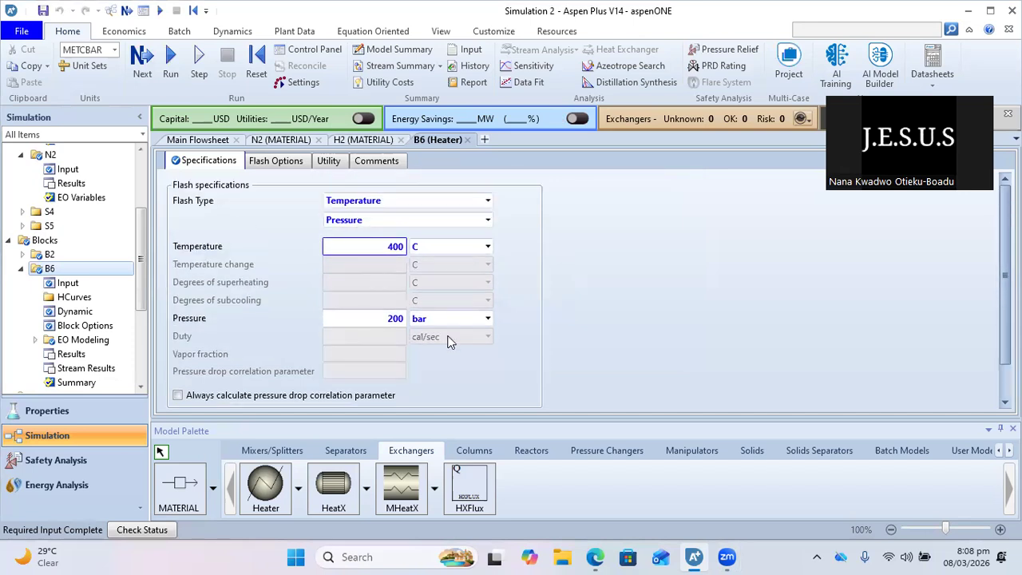
left_click(491, 205)
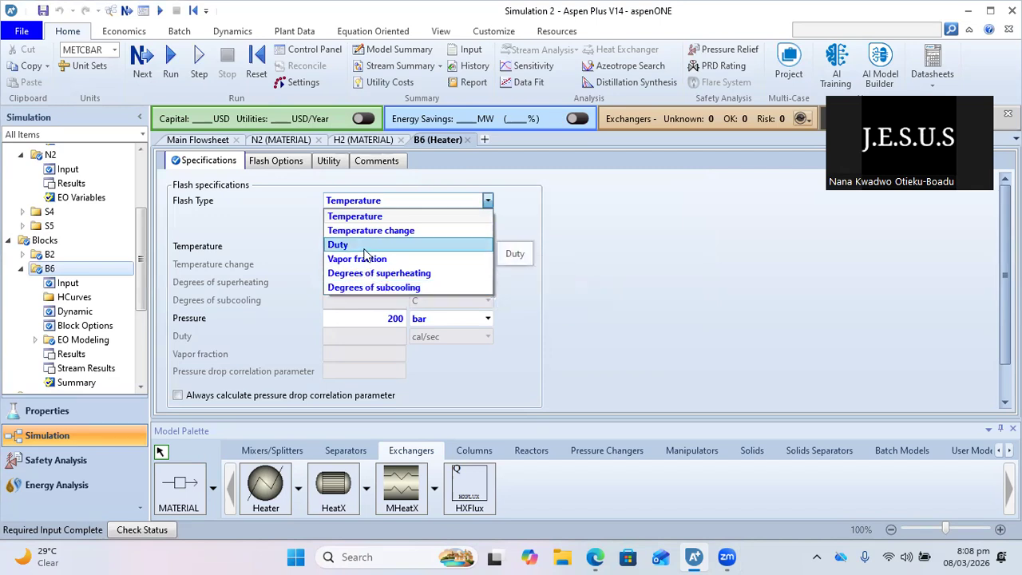
left_click(711, 303)
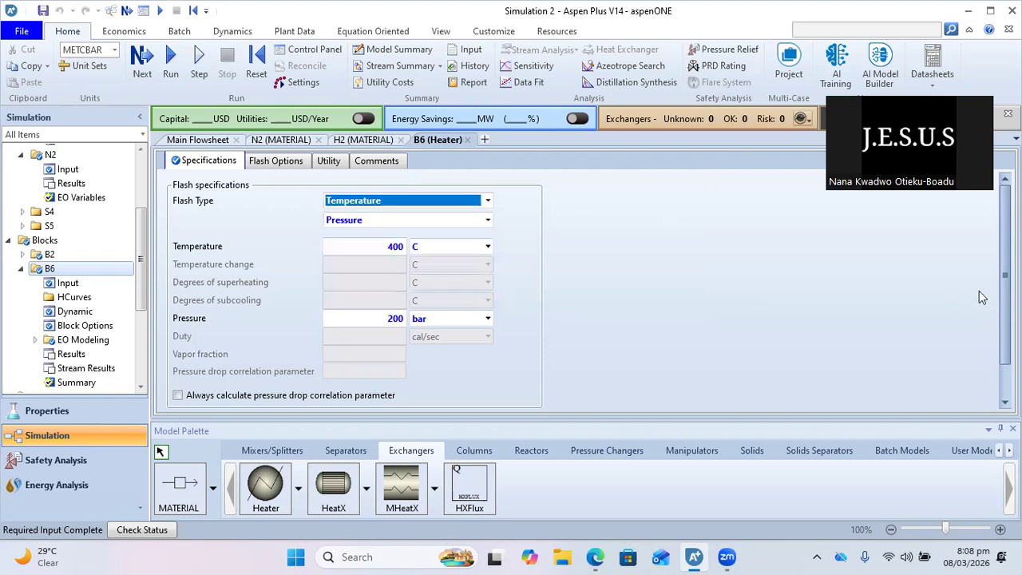
scroll(998, 292, "down", 2)
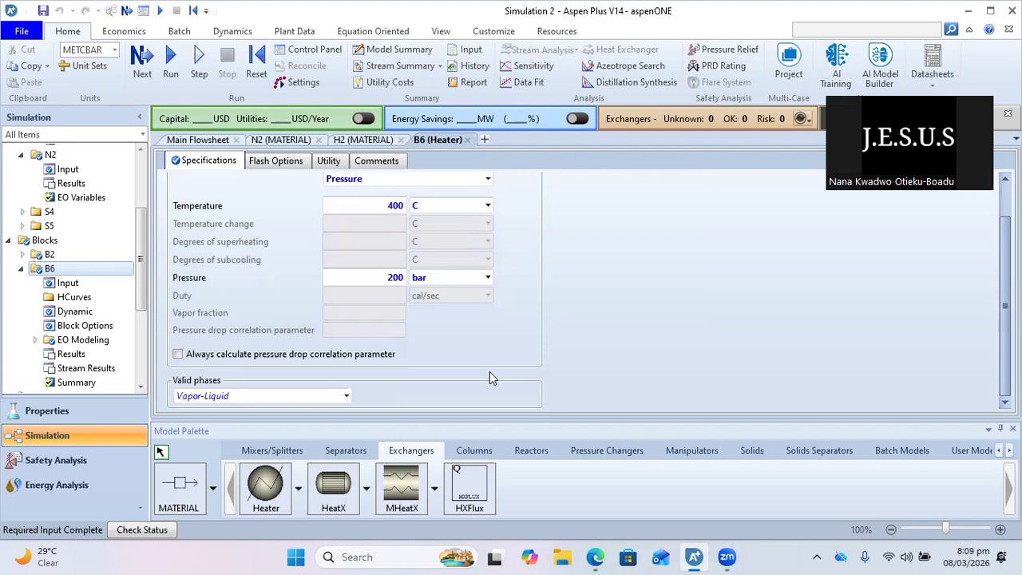
left_click(346, 397)
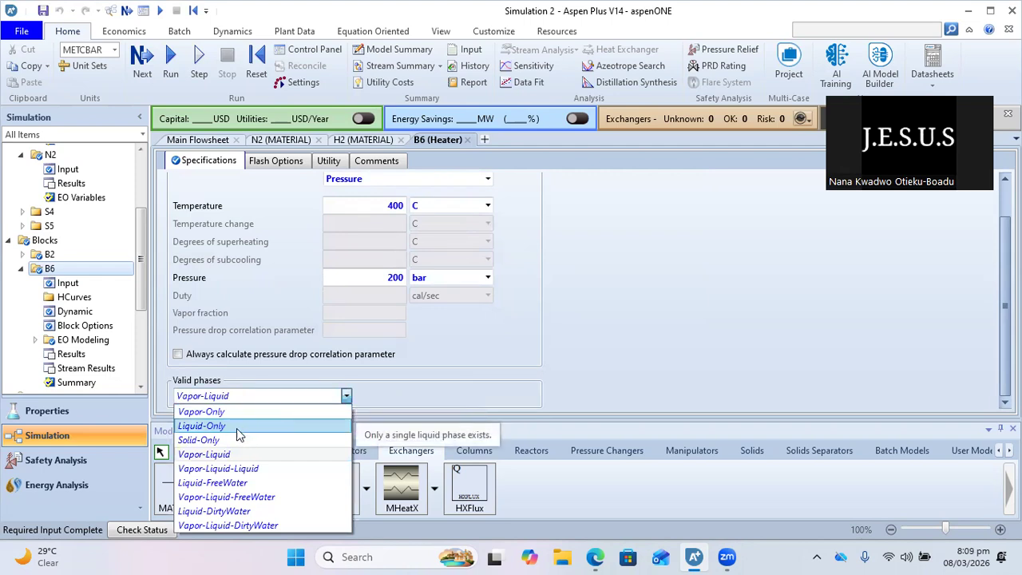
left_click(524, 354)
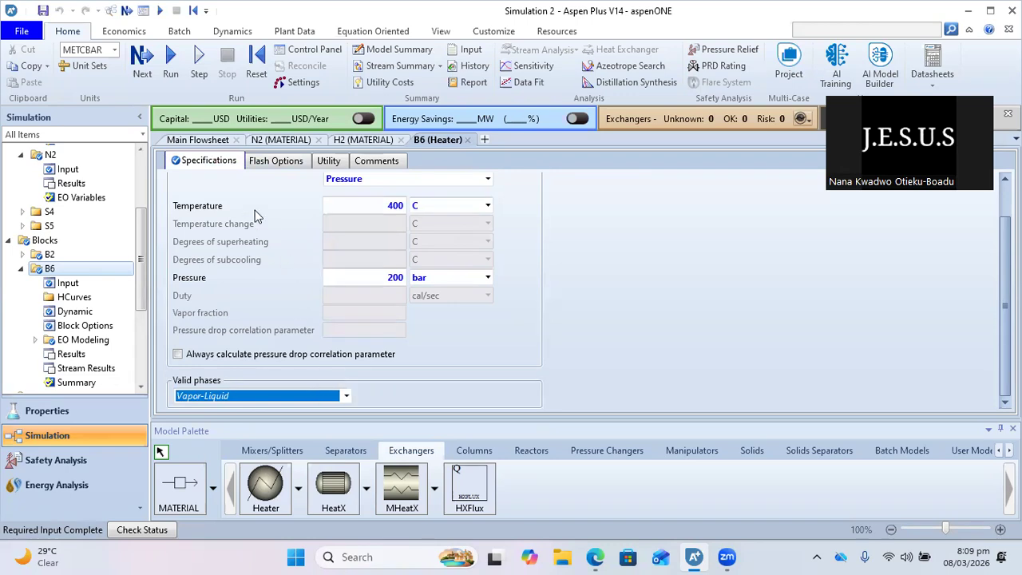
Return to the main flowsheet and run the simulation
left_click(197, 140)
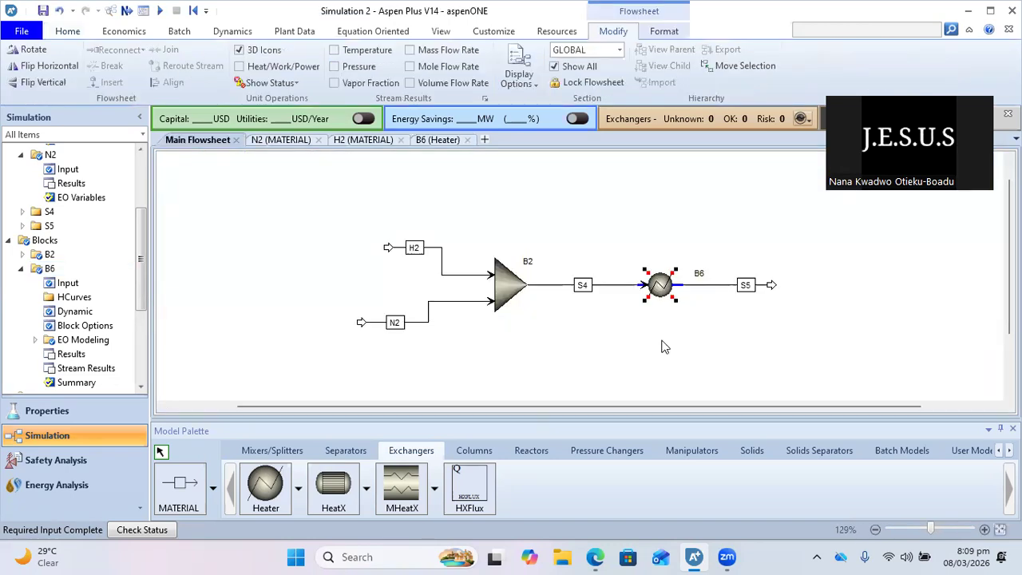
left_click(161, 11)
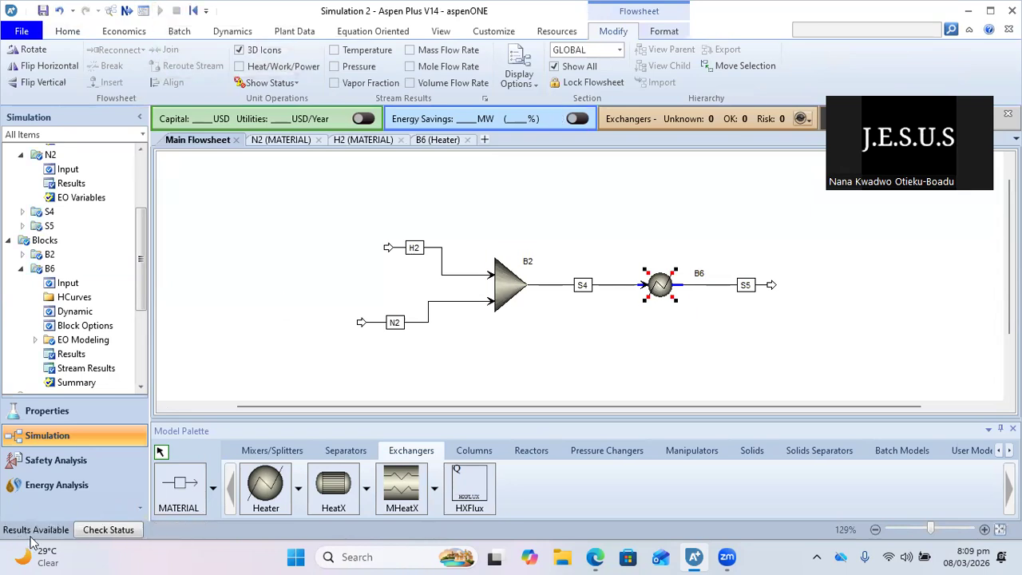
left_click(605, 370)
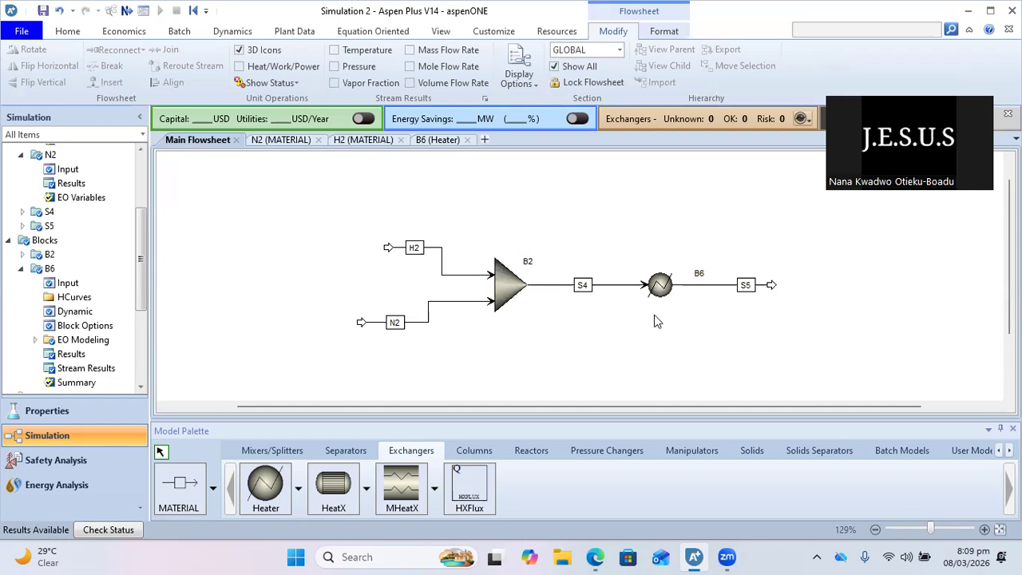
Open the results of stream S5 and examine its temperature, pressure, vapor fraction and flows
left_click(718, 285)
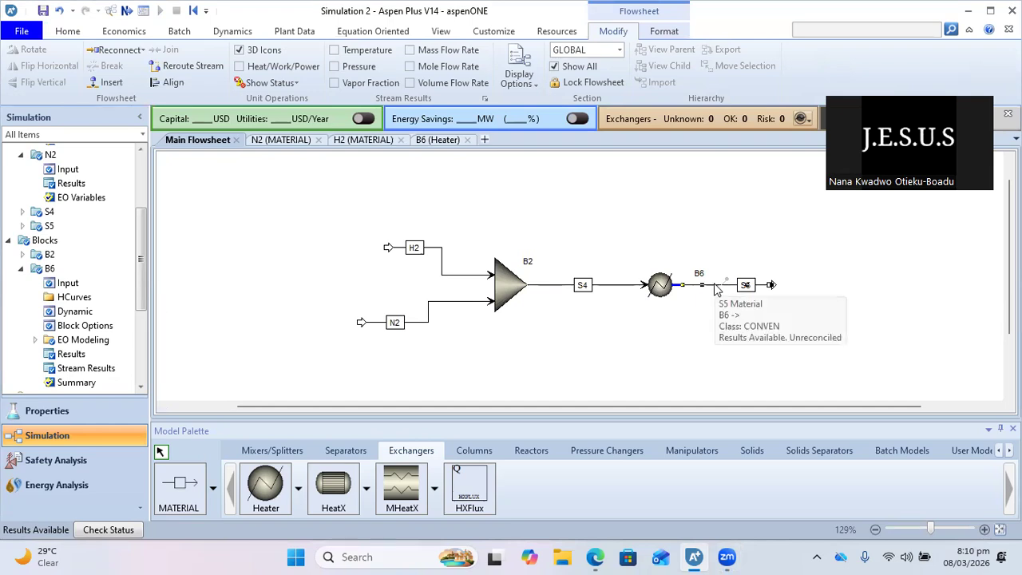
right_click(717, 289)
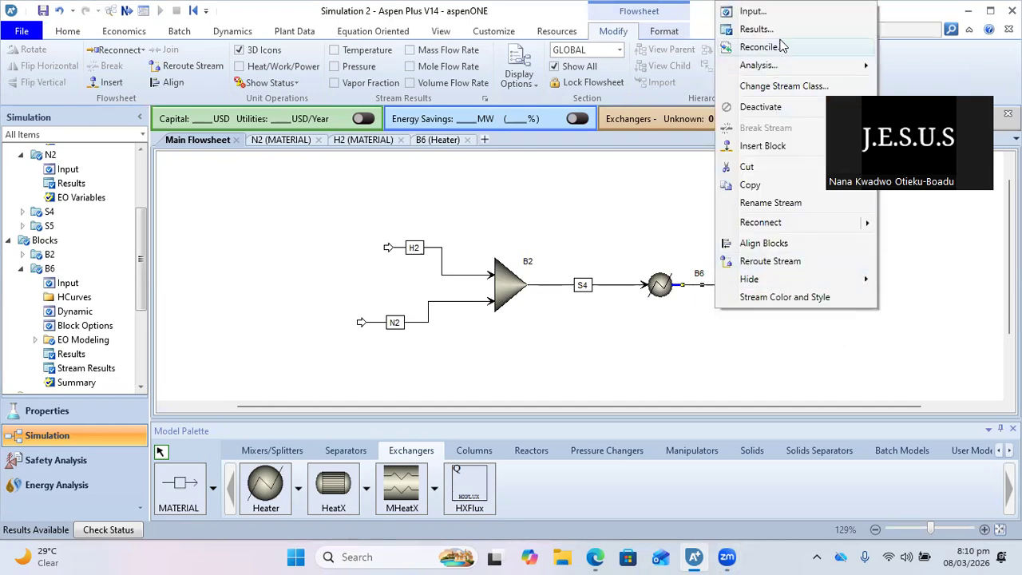
left_click(769, 32)
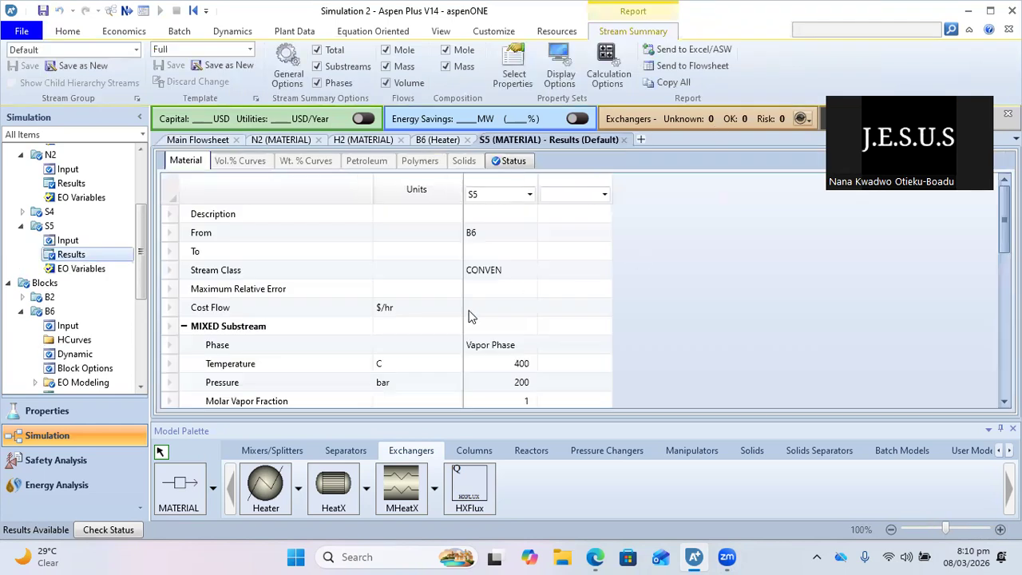
scroll(406, 348, "down", 5)
scroll(406, 348, "down", 1)
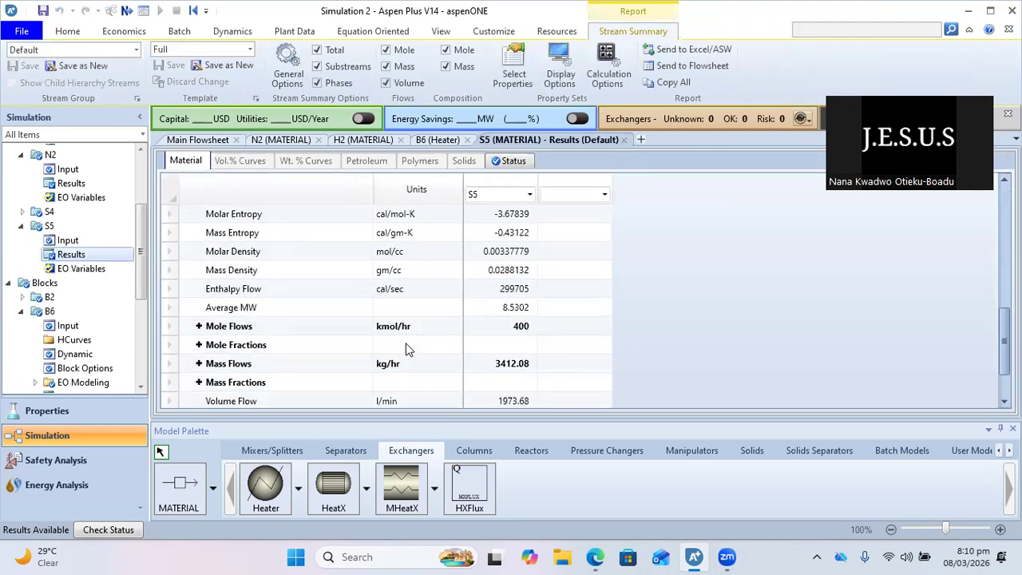
scroll(292, 348, "up", 5)
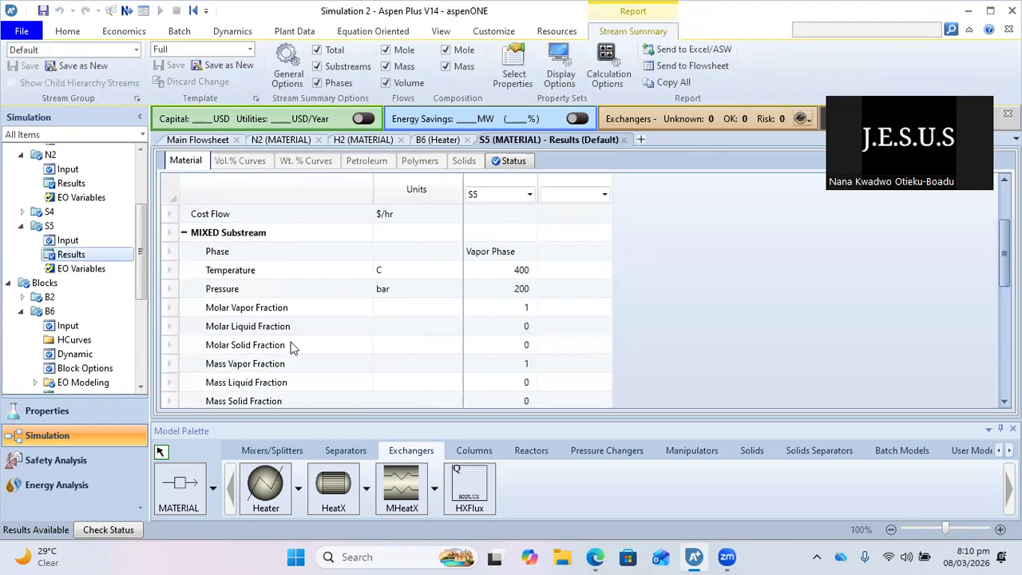
left_click(496, 270)
left_click(495, 289)
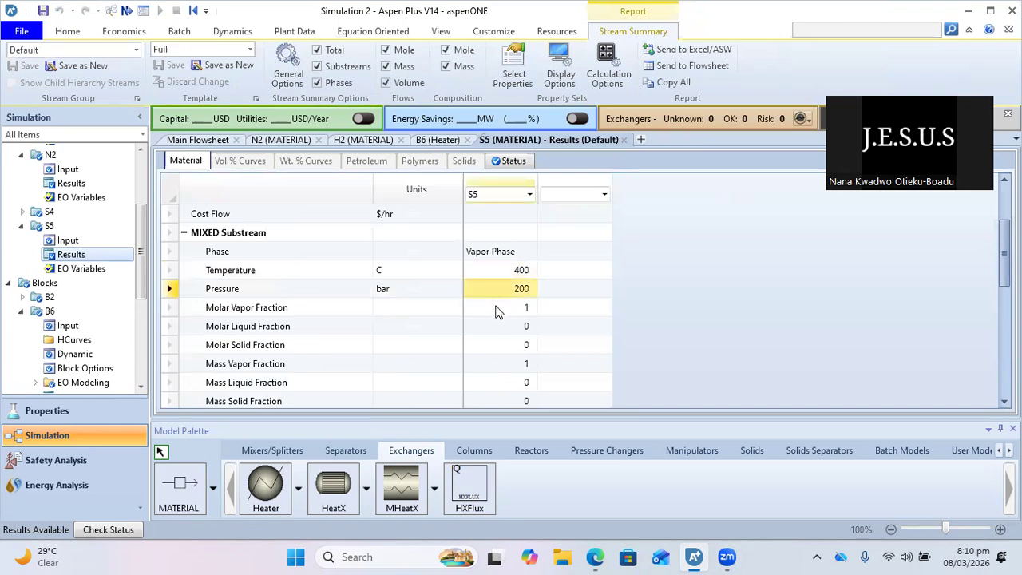
left_click(495, 310)
Change the mass density unit in the S5 stream results to kg/cum
scroll(497, 310, "down", 5)
scroll(497, 311, "up", 3)
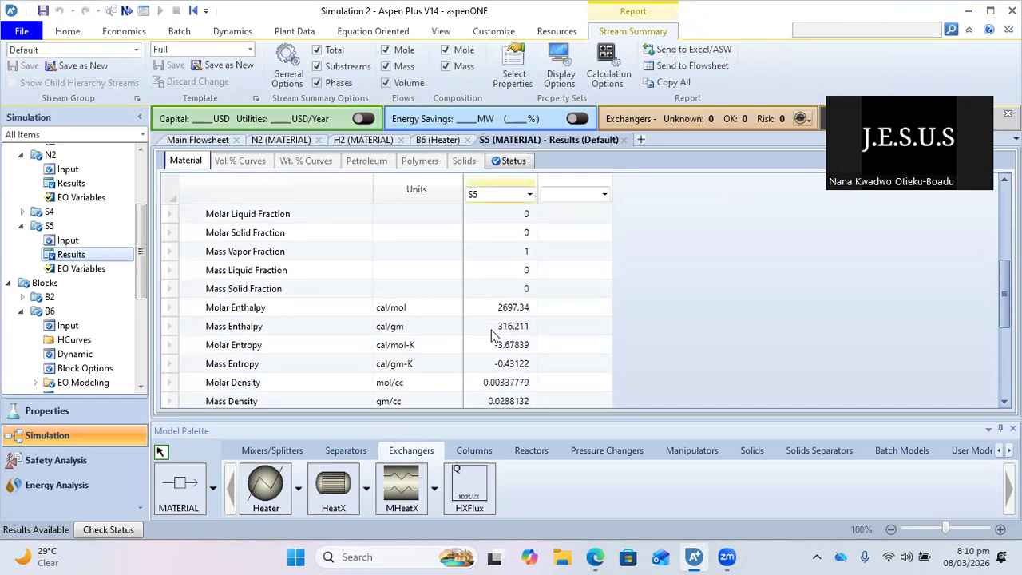
scroll(495, 336, "down", 1)
left_click(493, 348)
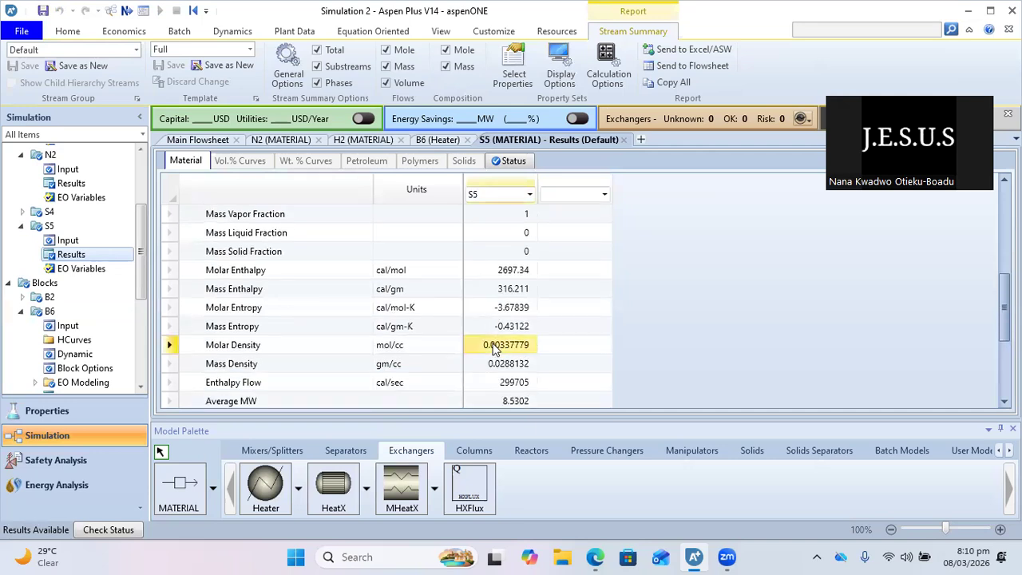
left_click(490, 362)
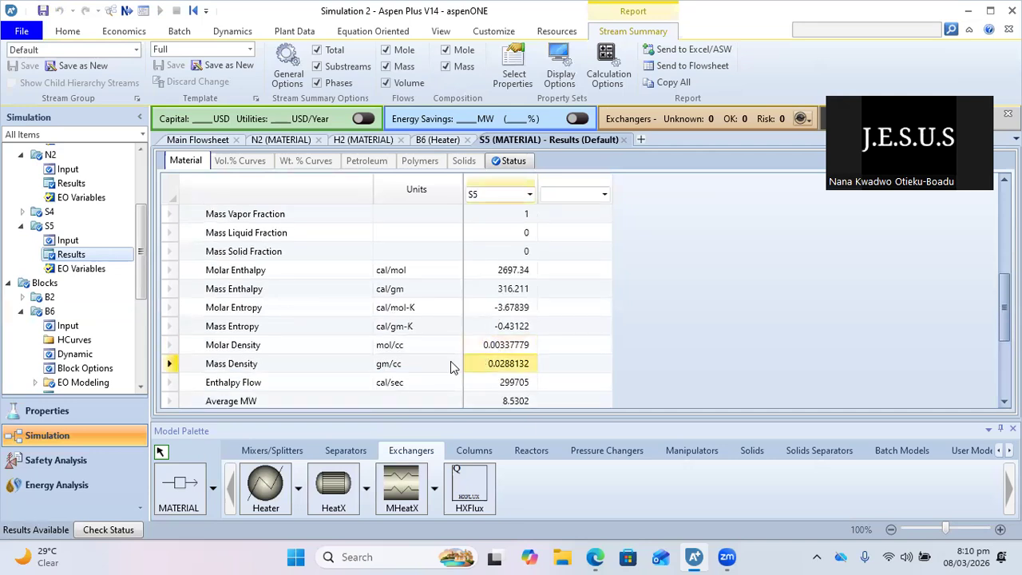
left_click(444, 365)
left_click(454, 365)
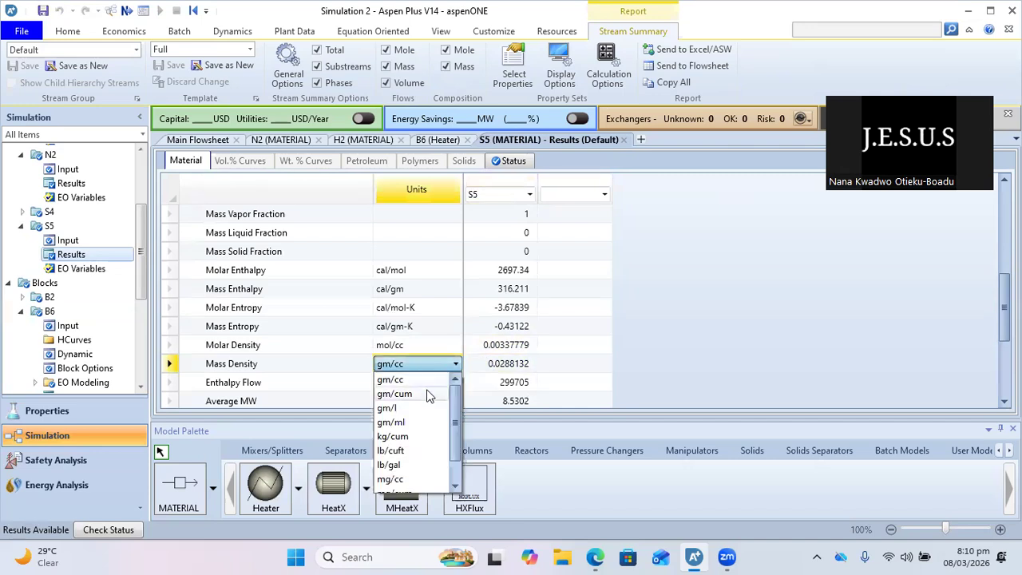
left_click(395, 436)
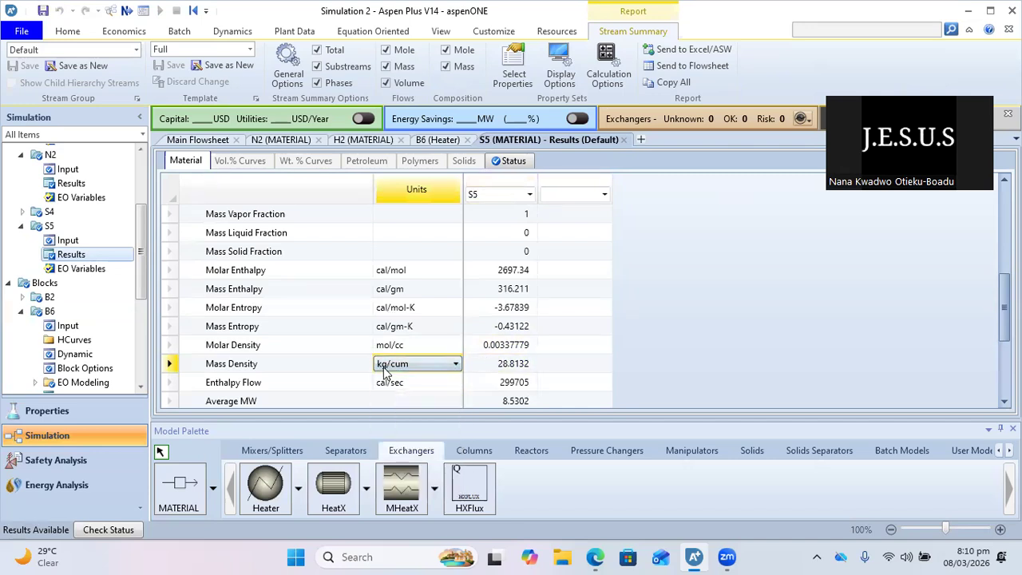
Examine the mass density, average molecular weight, component mole flows and mole fractions of stream S5
left_click(518, 369)
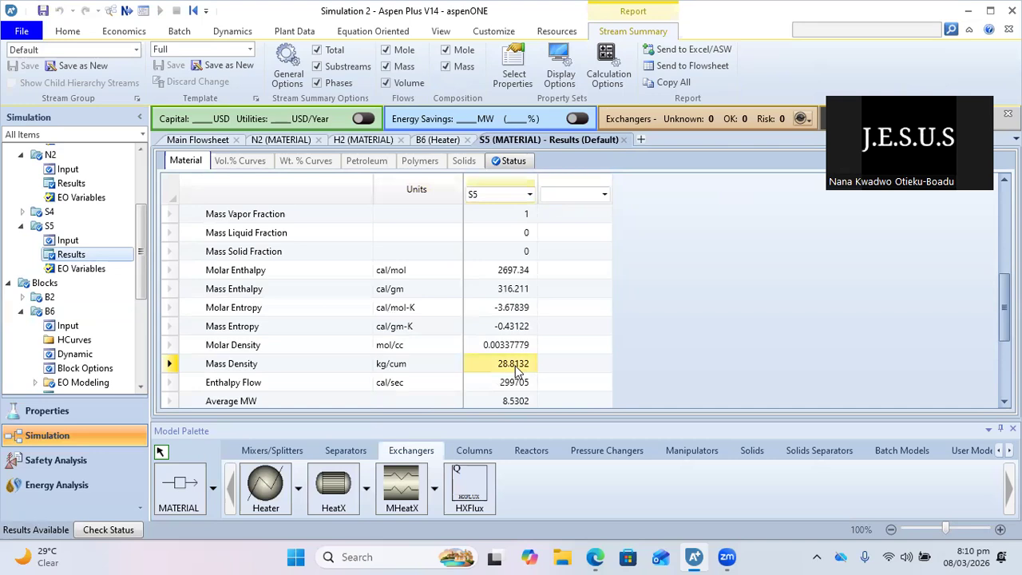
scroll(515, 373, "down", 3)
scroll(515, 371, "up", 1)
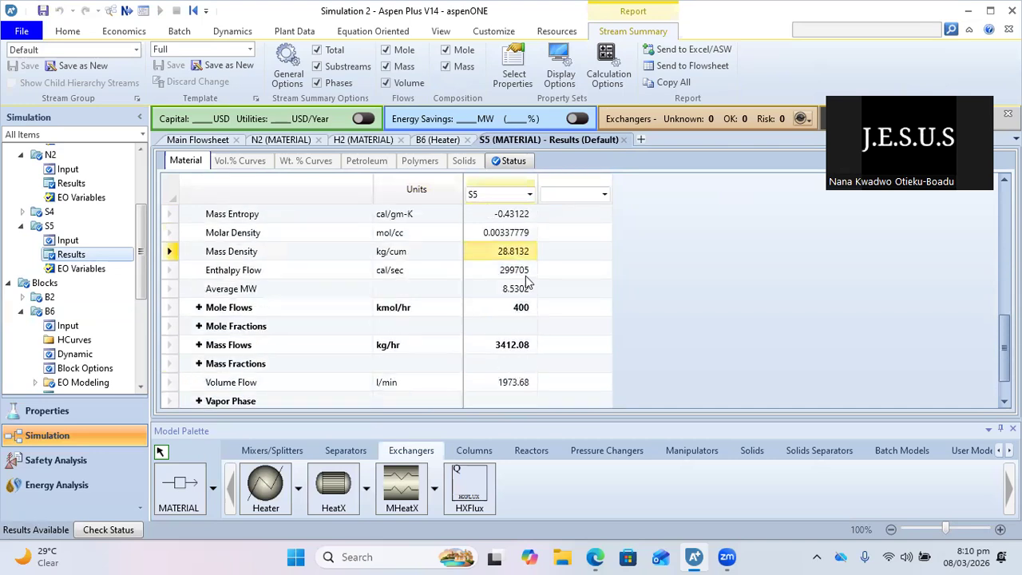
left_click(519, 289)
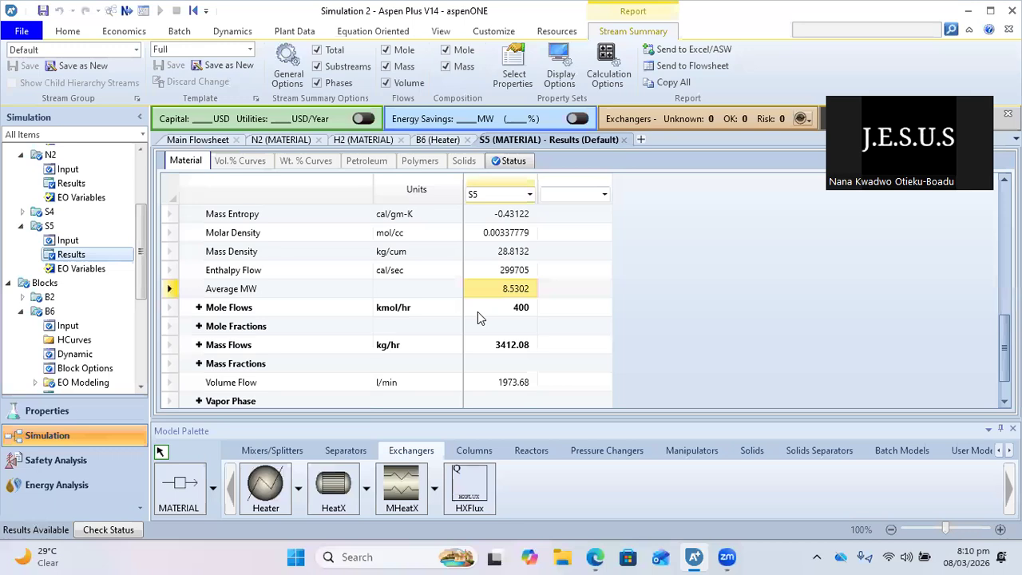
left_click(199, 308)
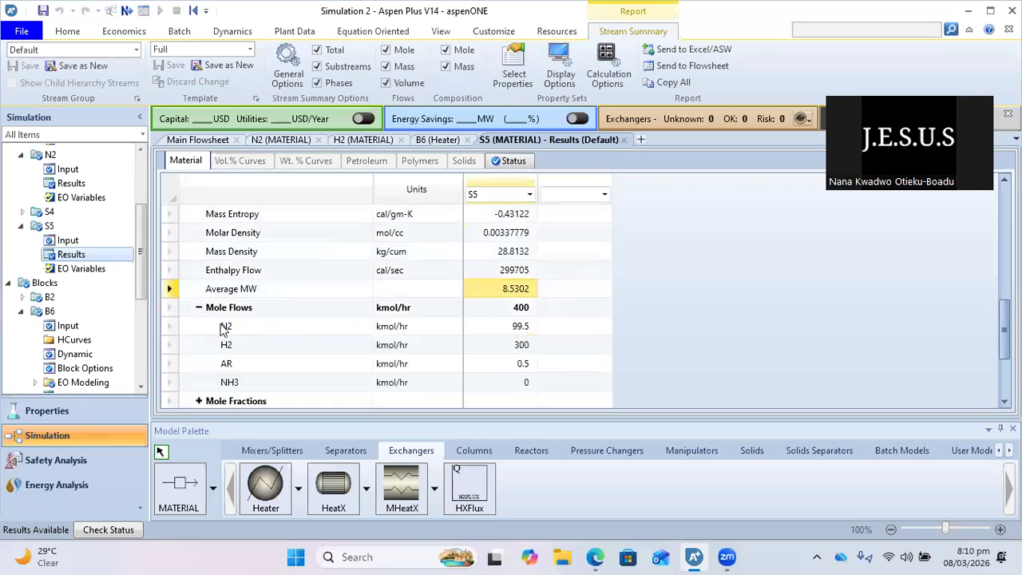
left_click(523, 331)
left_click(507, 353)
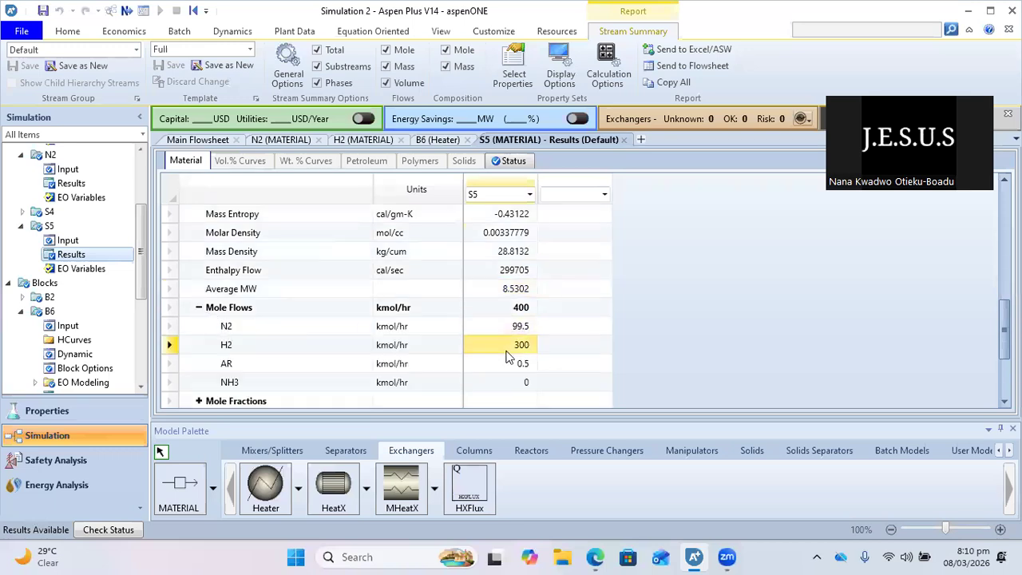
left_click(510, 366)
scroll(510, 365, "down", 2)
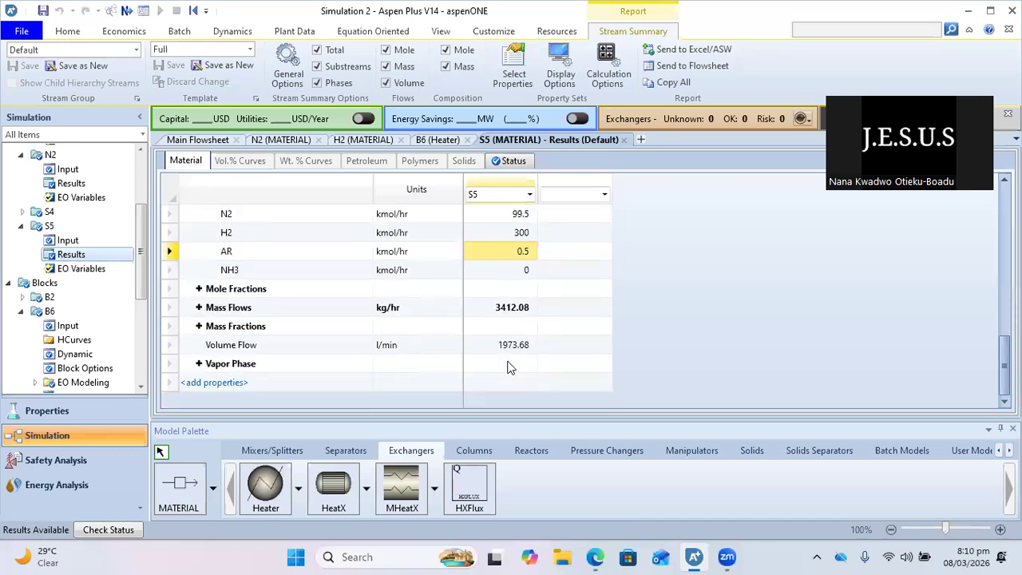
left_click(201, 289)
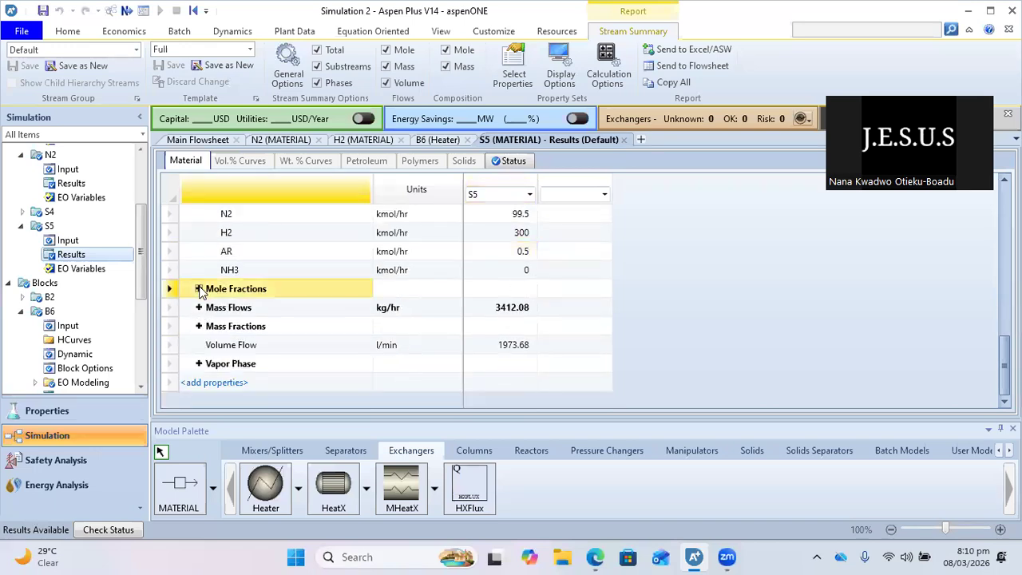
left_click(200, 289)
scroll(211, 339, "down", 2)
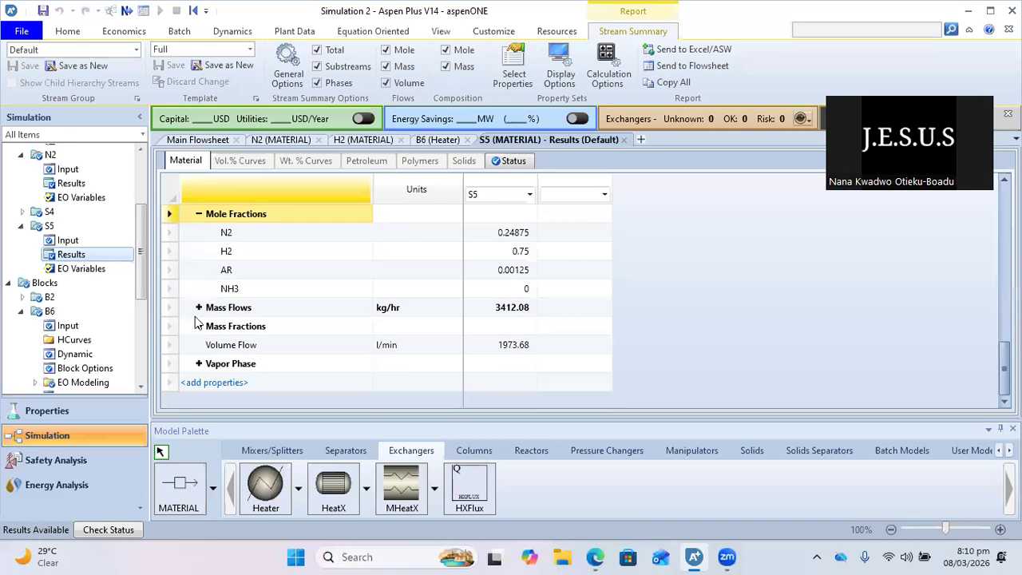
Show the component mass flows of stream S5 in kg/sec and close the stream results
left_click(199, 308)
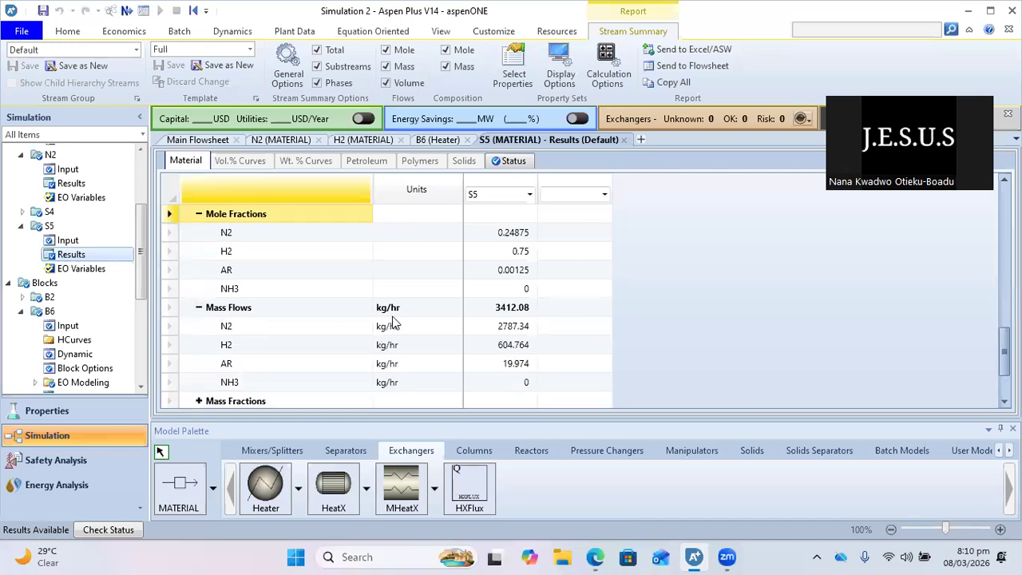
left_click(455, 307)
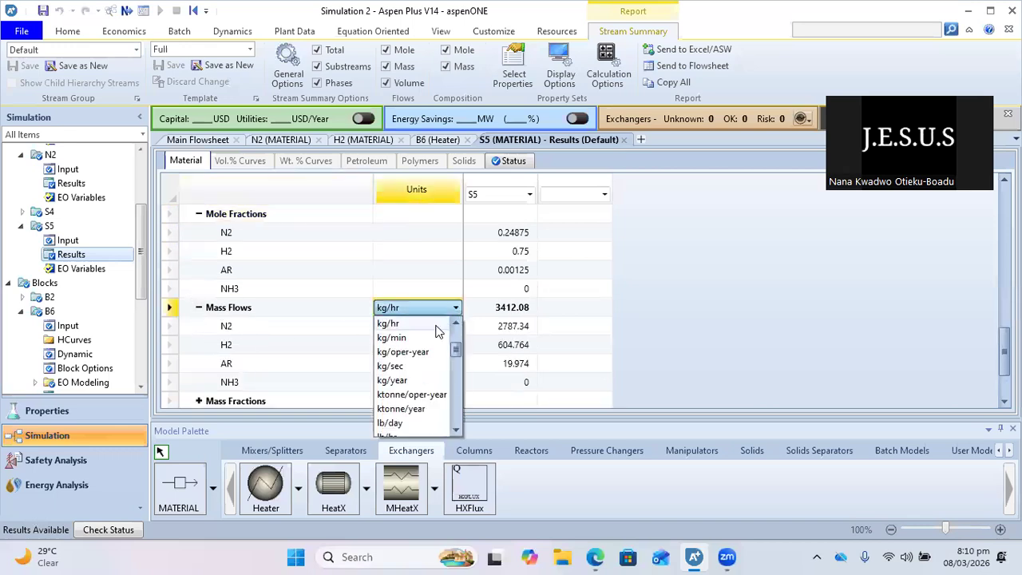
left_click(400, 366)
scroll(519, 324, "down", 2)
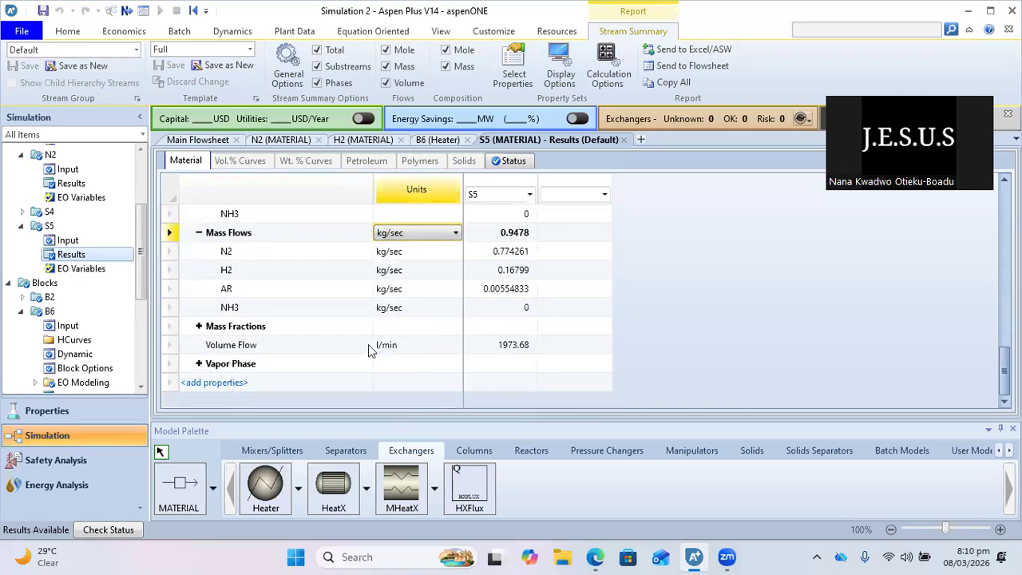
scroll(426, 278, "up", 5)
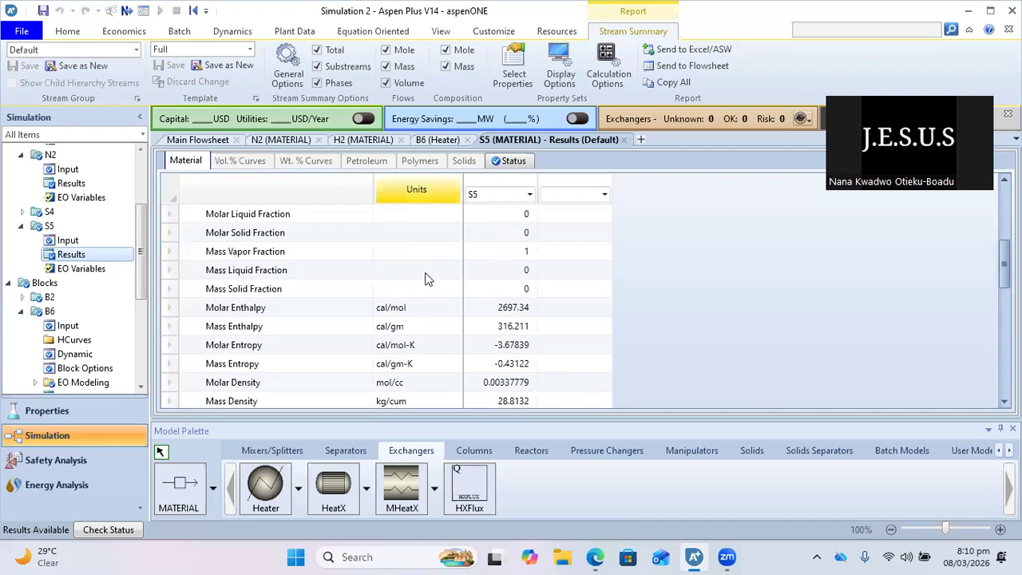
left_click(625, 140)
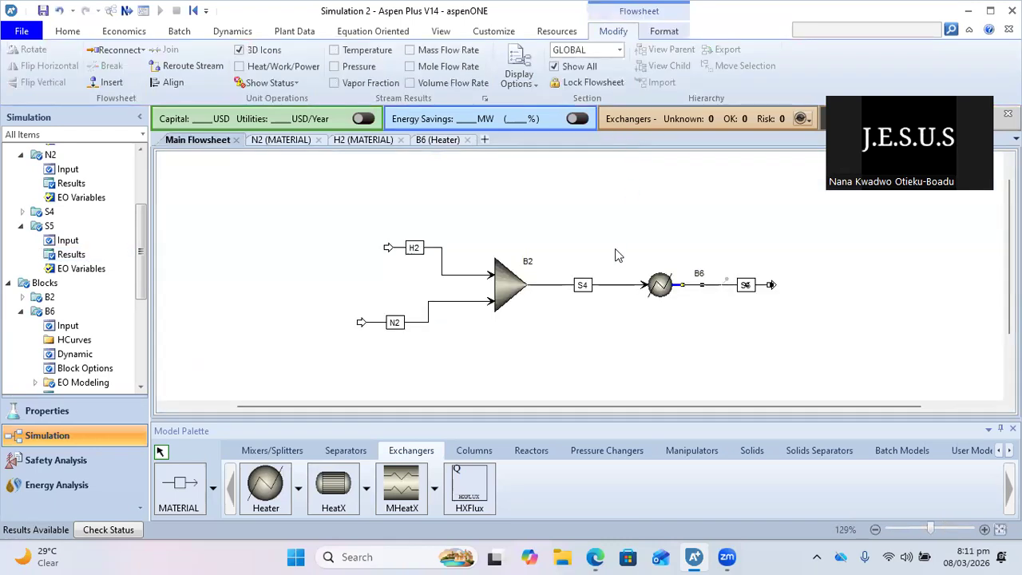
Open the results of heater B6 and change the heat duty unit to kW
right_click(661, 286)
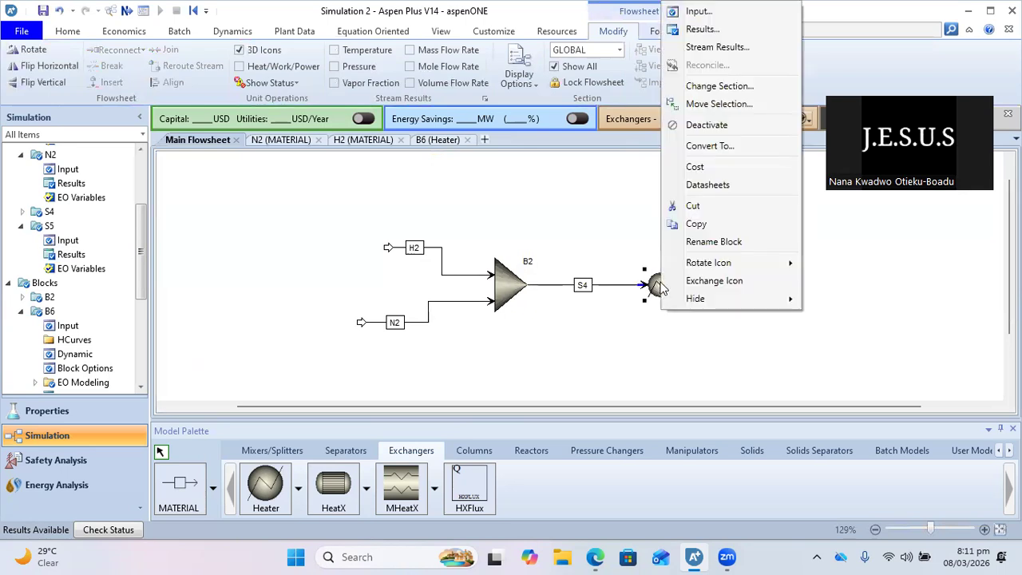
left_click(708, 29)
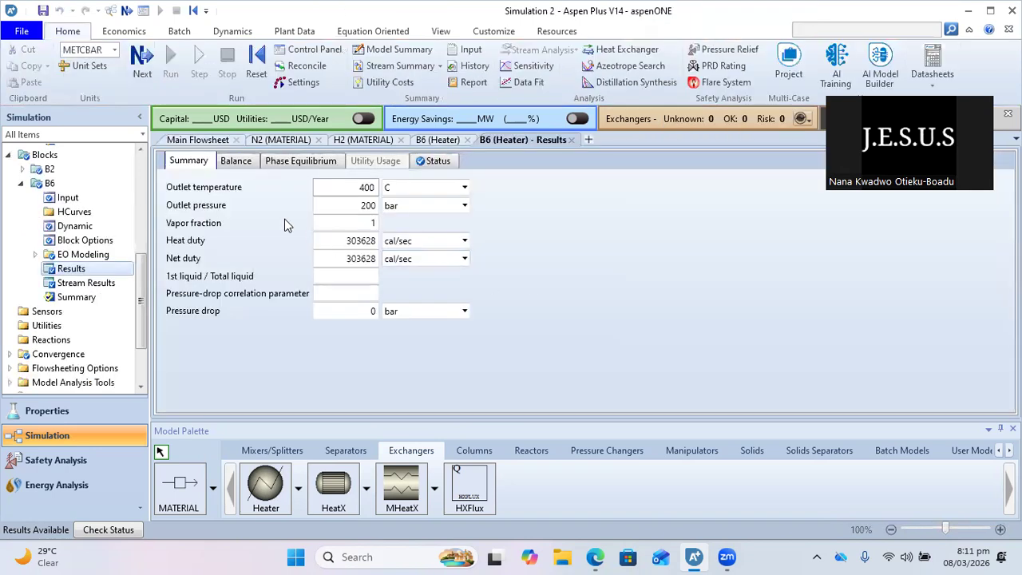
left_click(362, 207)
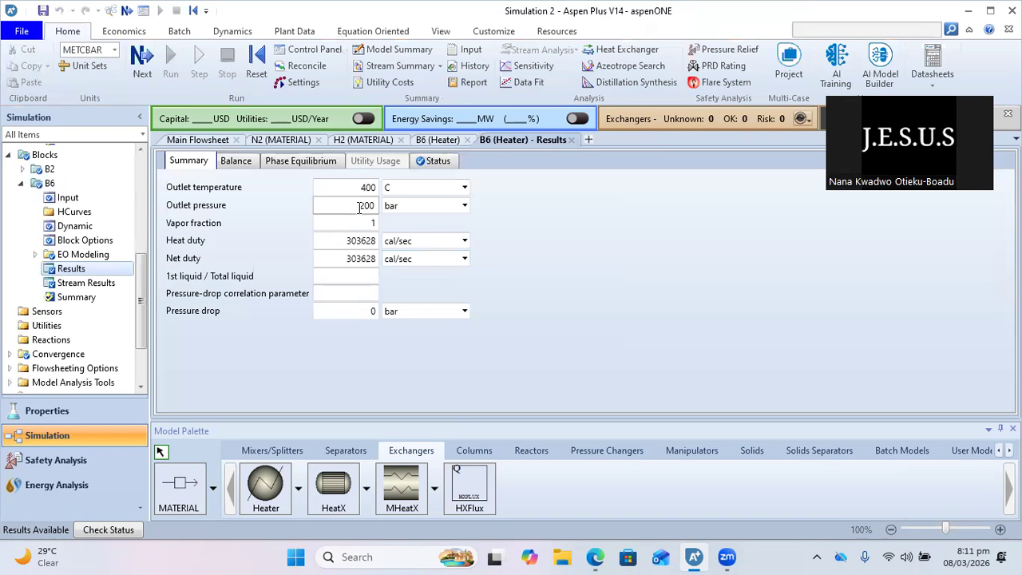
left_click(464, 241)
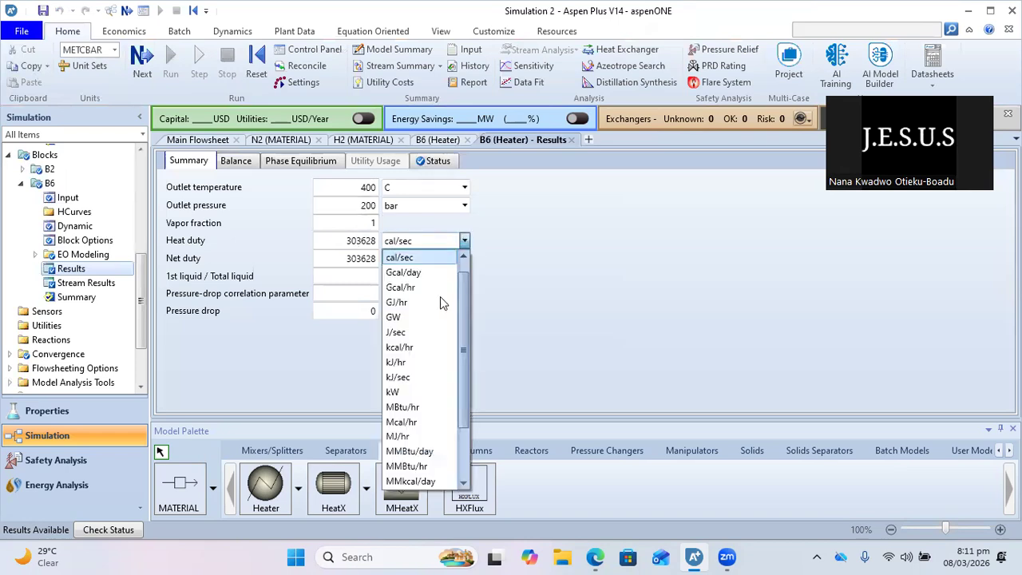
left_click(447, 392)
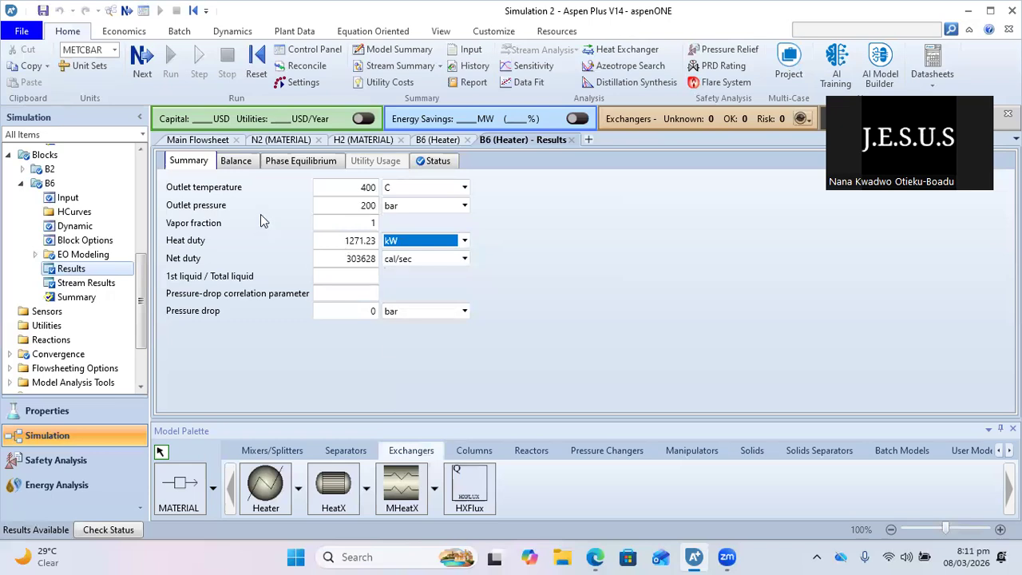
left_click(370, 312)
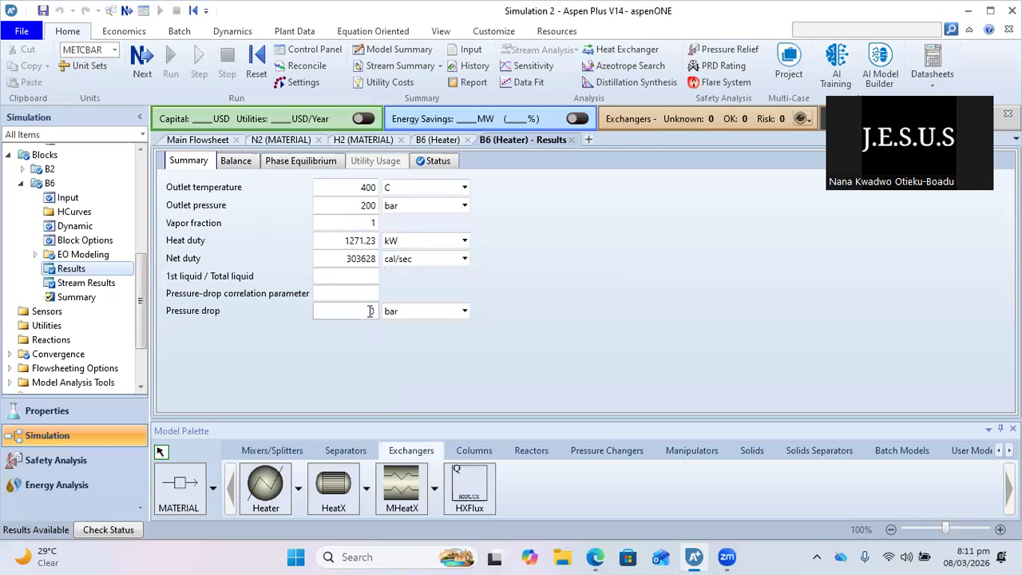
Review the balance and phase equilibrium results of heater B6, then return to the main flowsheet
left_click(235, 163)
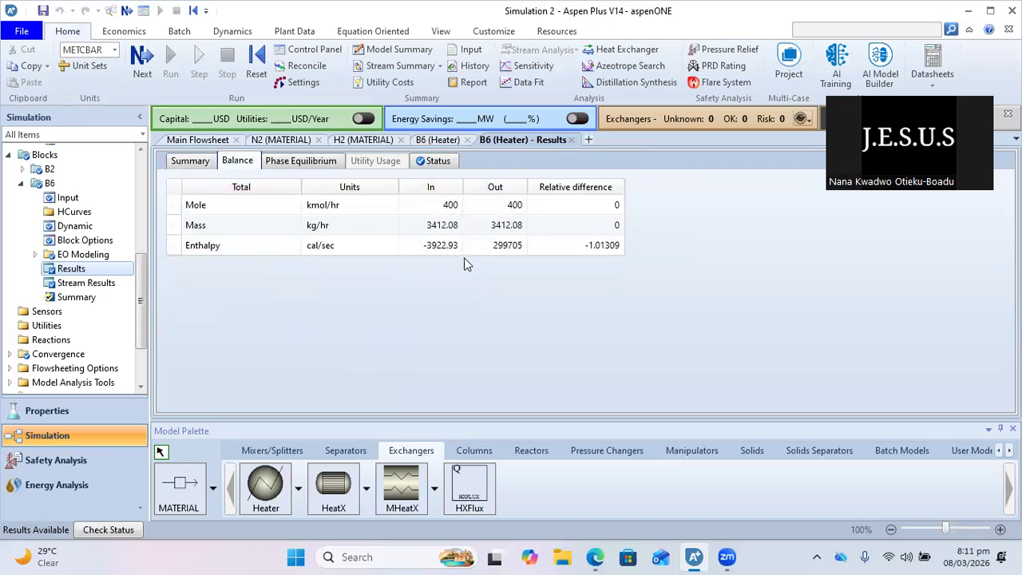
left_click(303, 163)
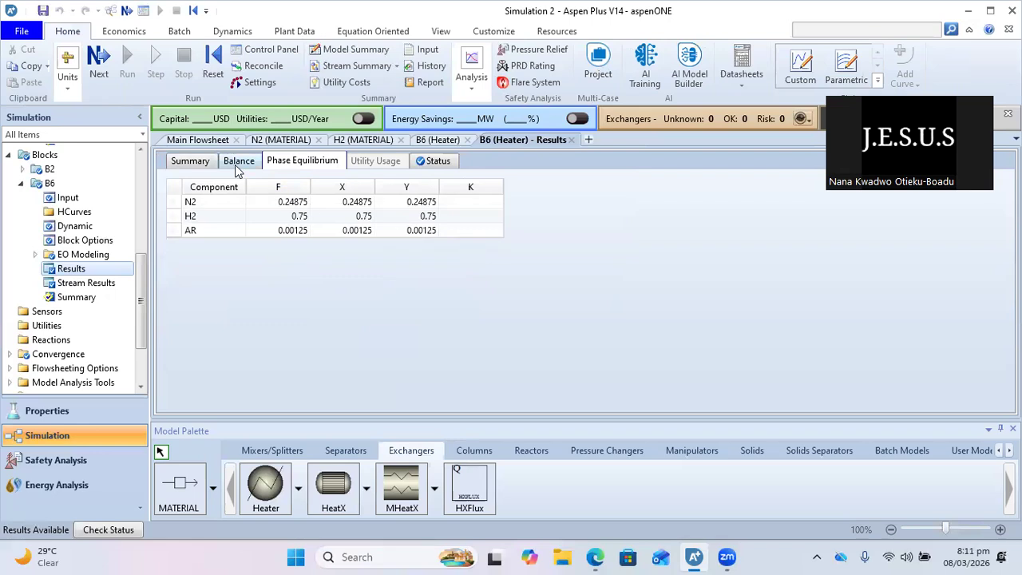
left_click(185, 163)
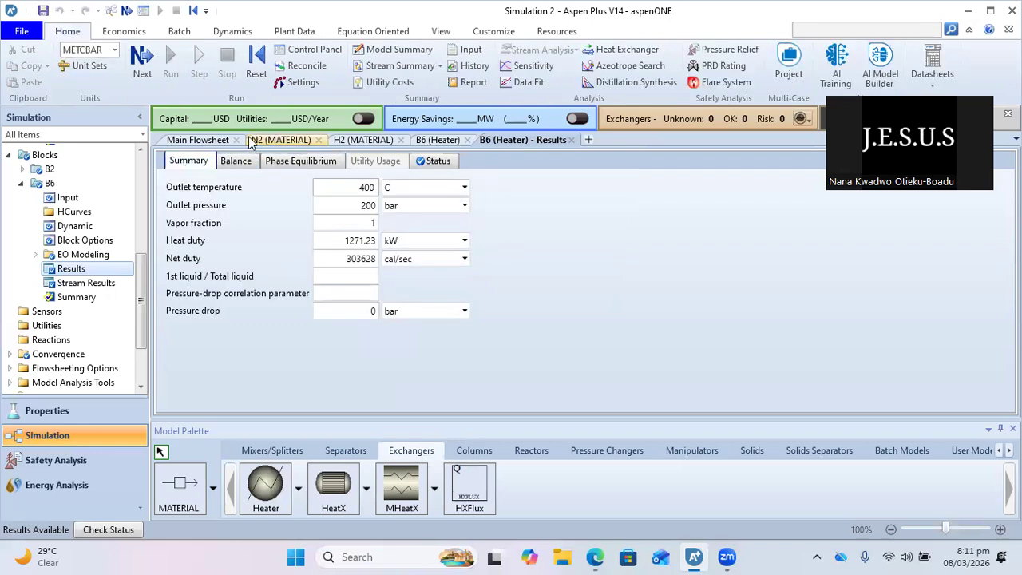
left_click(206, 142)
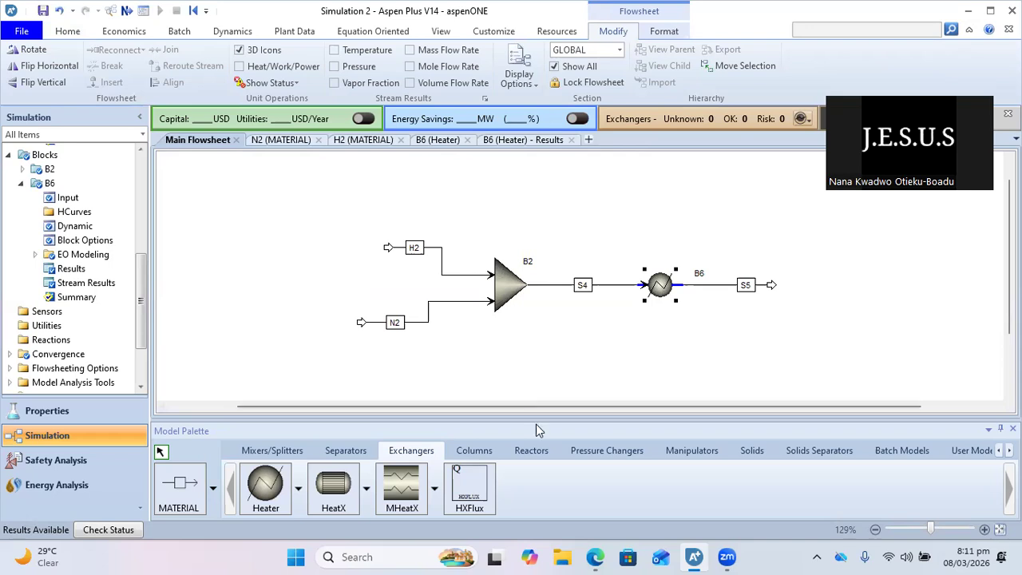
Place an RStoic reactor on the flowsheet at the end of stream S5, downstream of heater B6
left_click(527, 451)
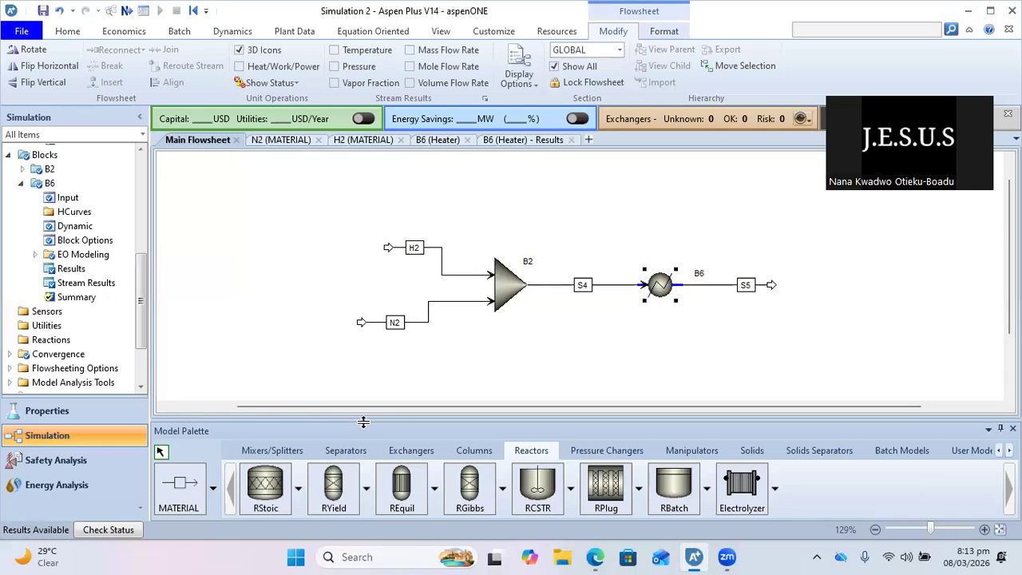
left_click(252, 508)
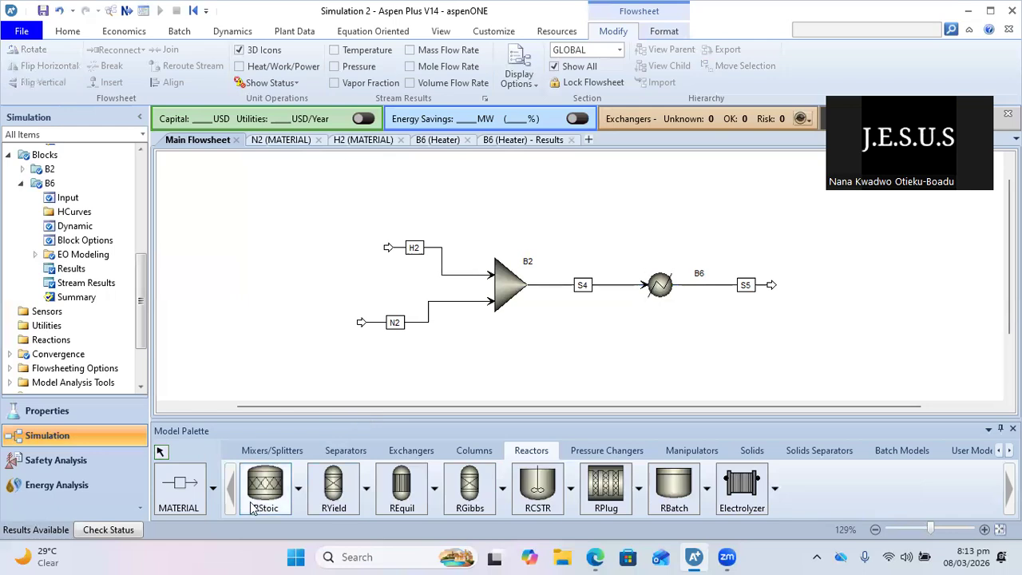
left_click(802, 289)
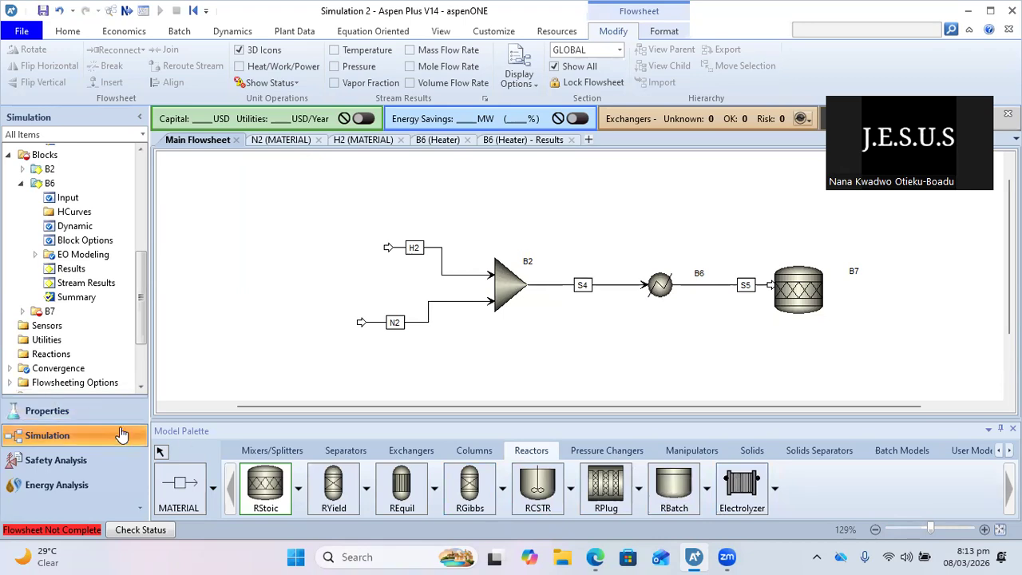
left_click(161, 452)
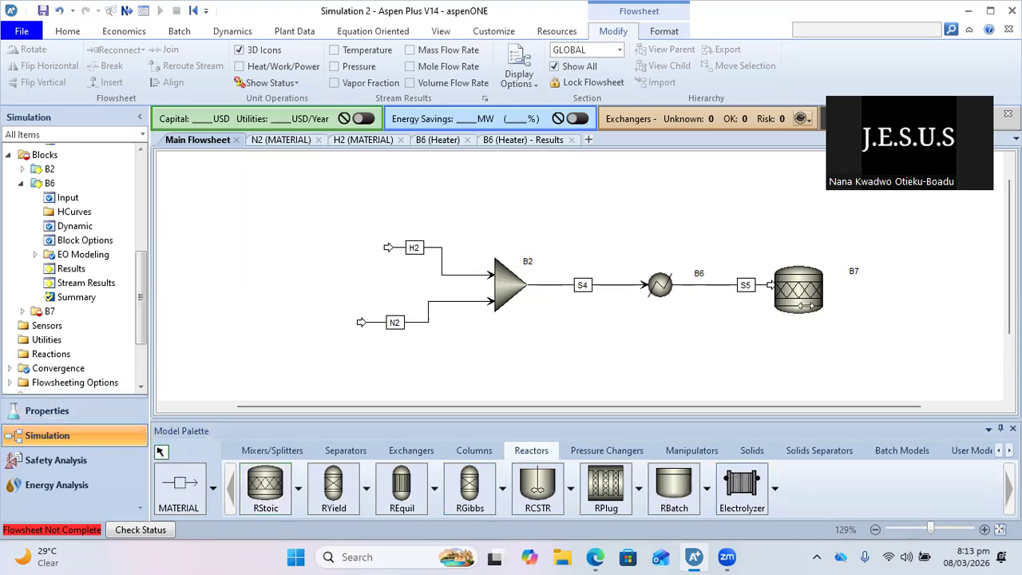
Shift the RStoic reactor slightly away from the heater and connect stream S5 to its feed port
left_click(797, 296)
left_click_drag(797, 297, 806, 292)
double_click(772, 285)
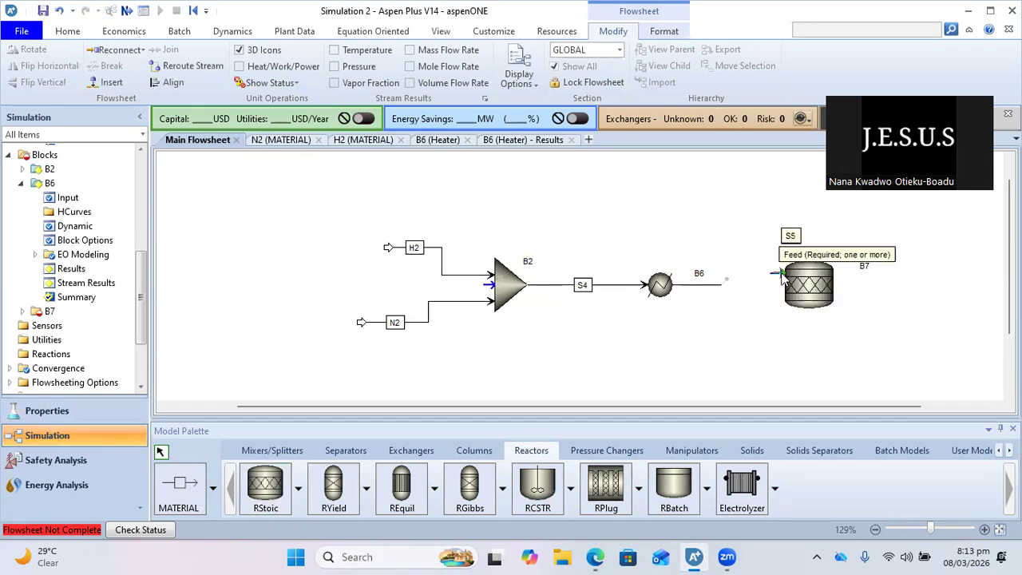
left_click(778, 274)
Draw a material product stream from the RStoic reactor's required outlet port
left_click(195, 484)
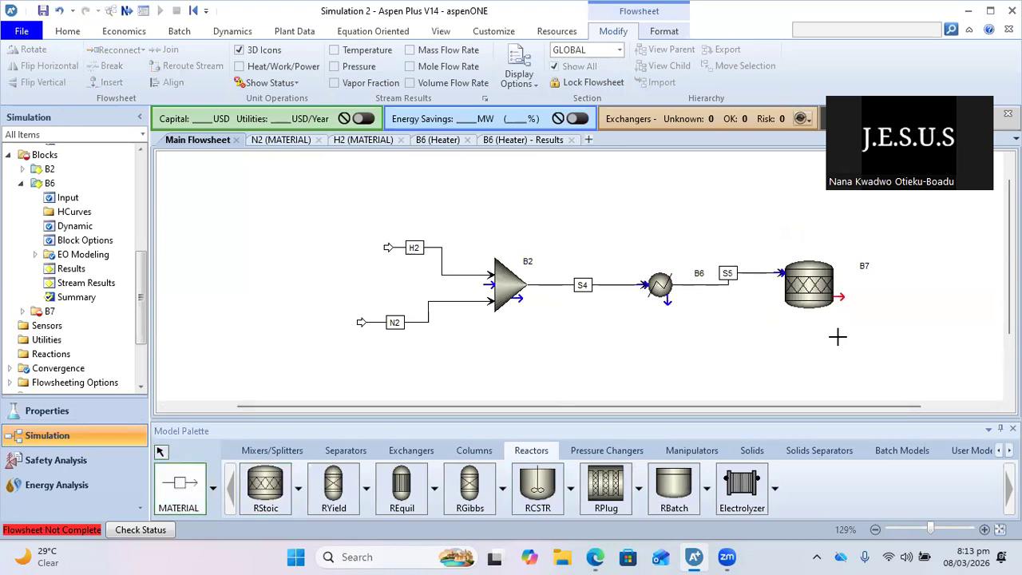
left_click(840, 296)
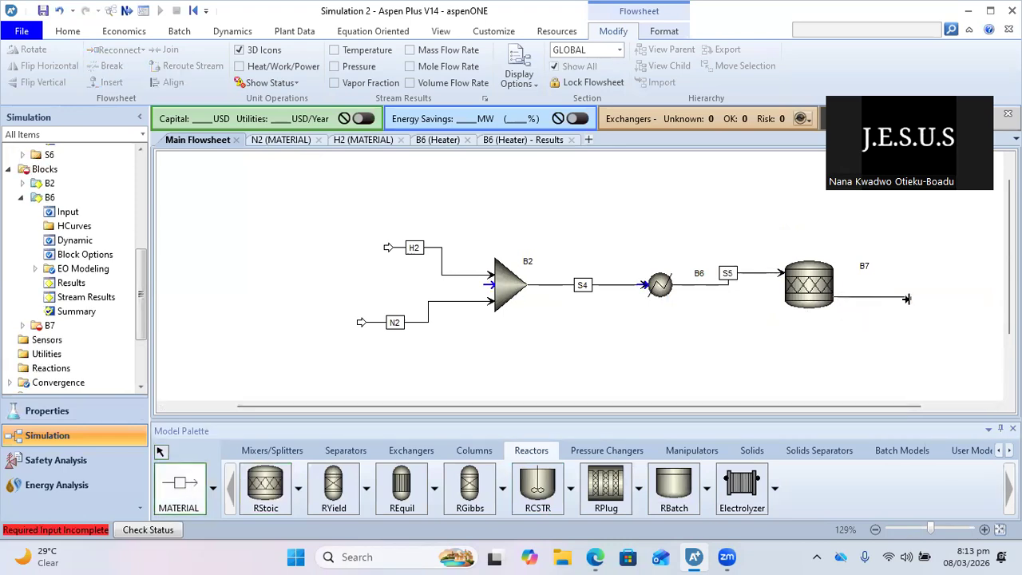
left_click(911, 304)
right_click(911, 304)
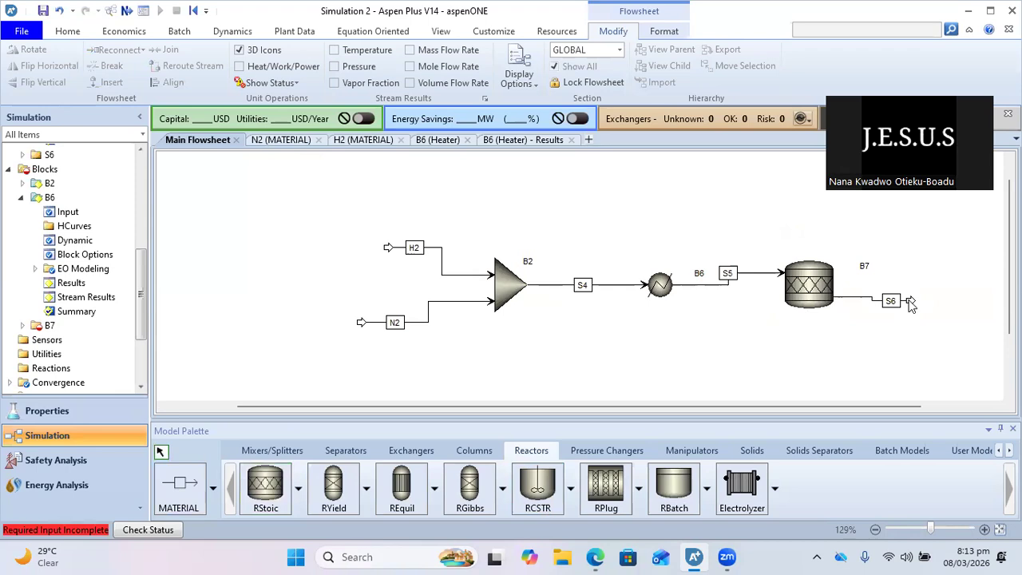
Open the RStoic reactor's specifications and set its temperature to 400 C and pressure to 200 bar
double_click(804, 292)
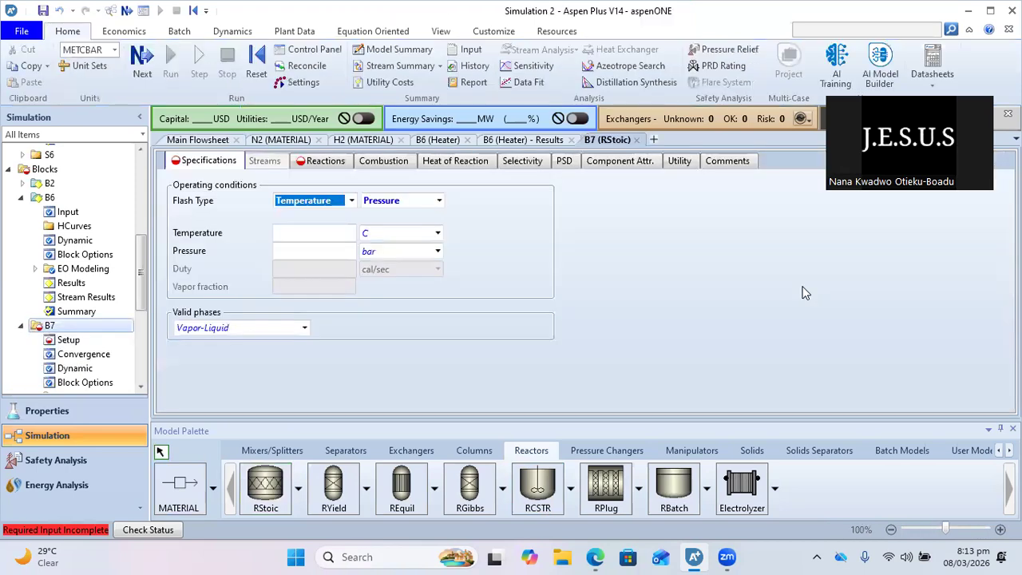
left_click(326, 232)
type("400")
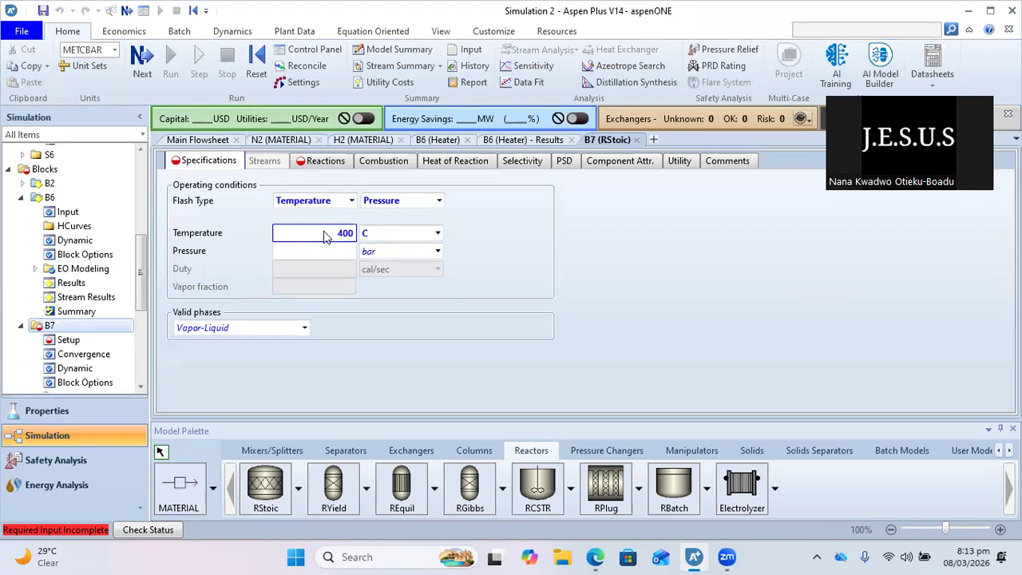
left_click(295, 253)
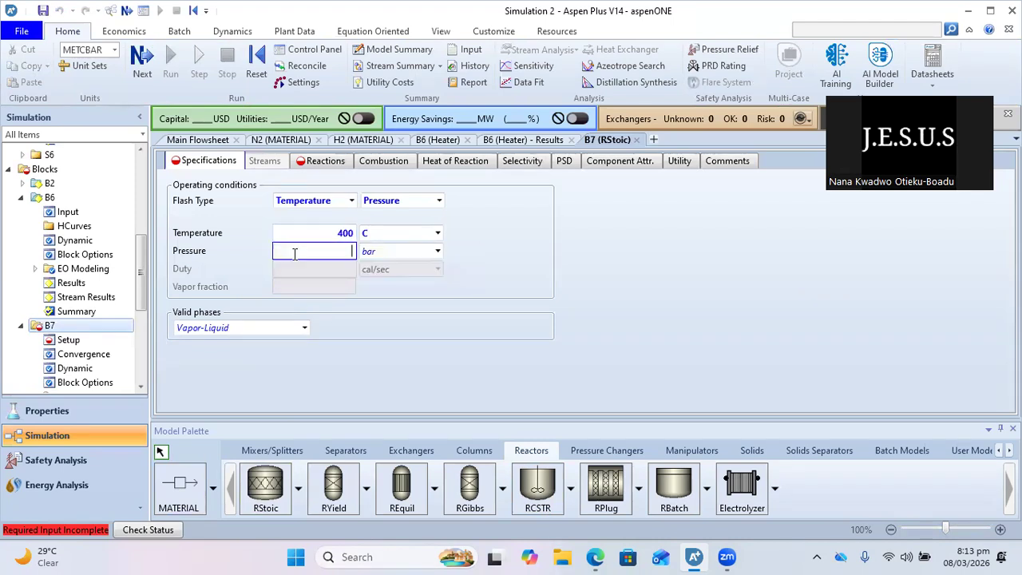
type("200")
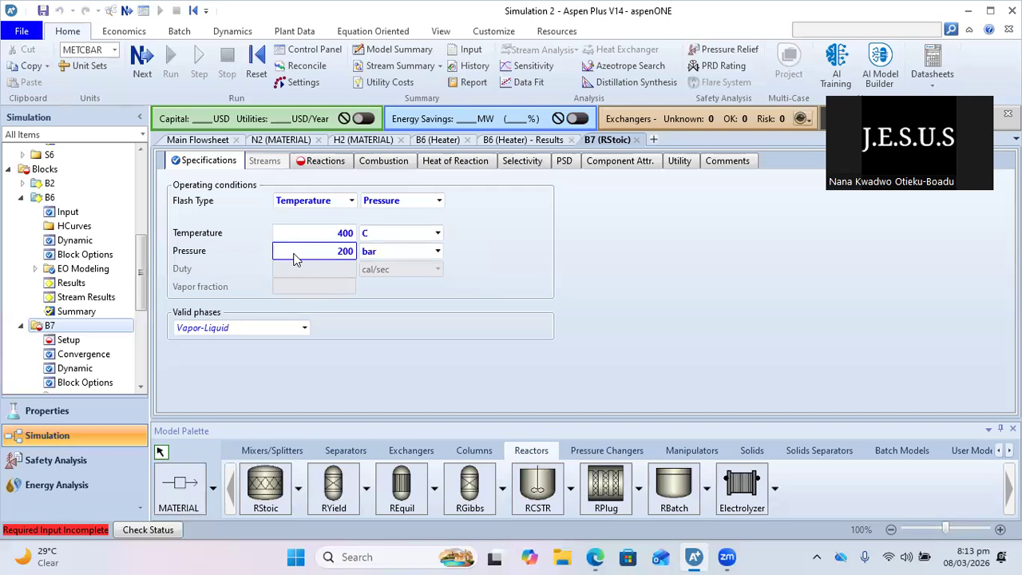
Add a new reaction to the RStoic reactor with N2 and H2 as reactants and NH3 as the product
left_click(189, 163)
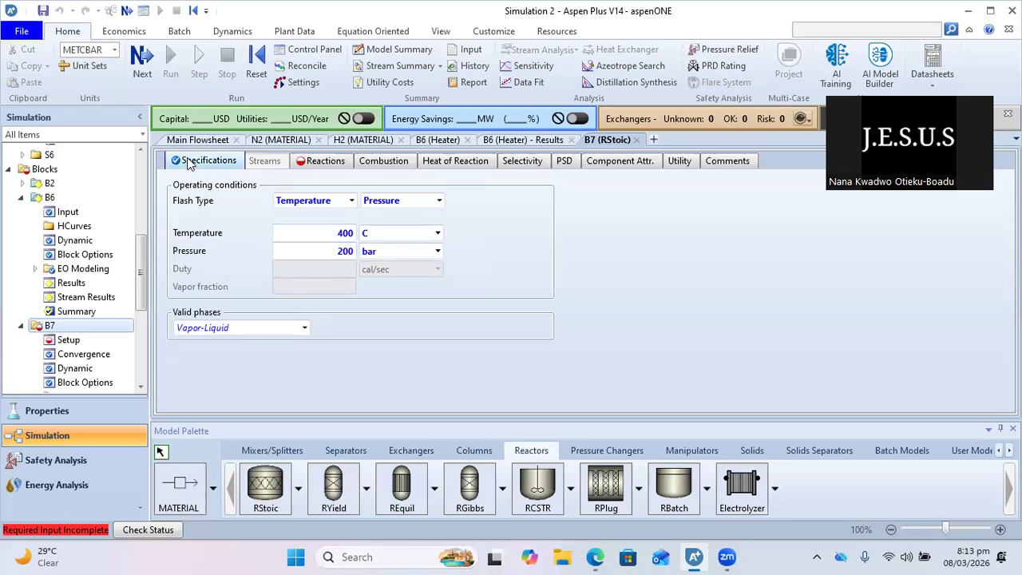
left_click(315, 163)
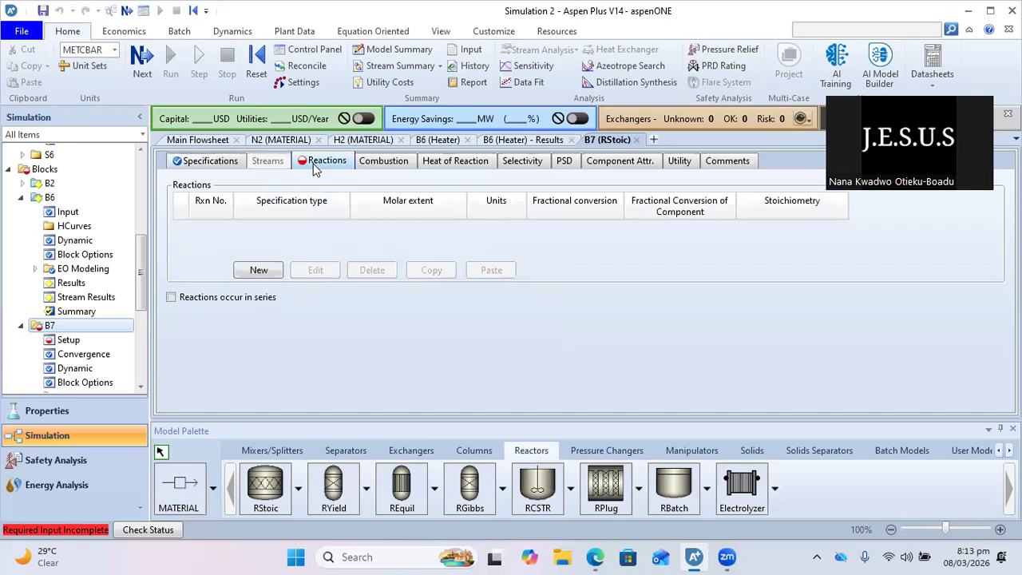
left_click(259, 270)
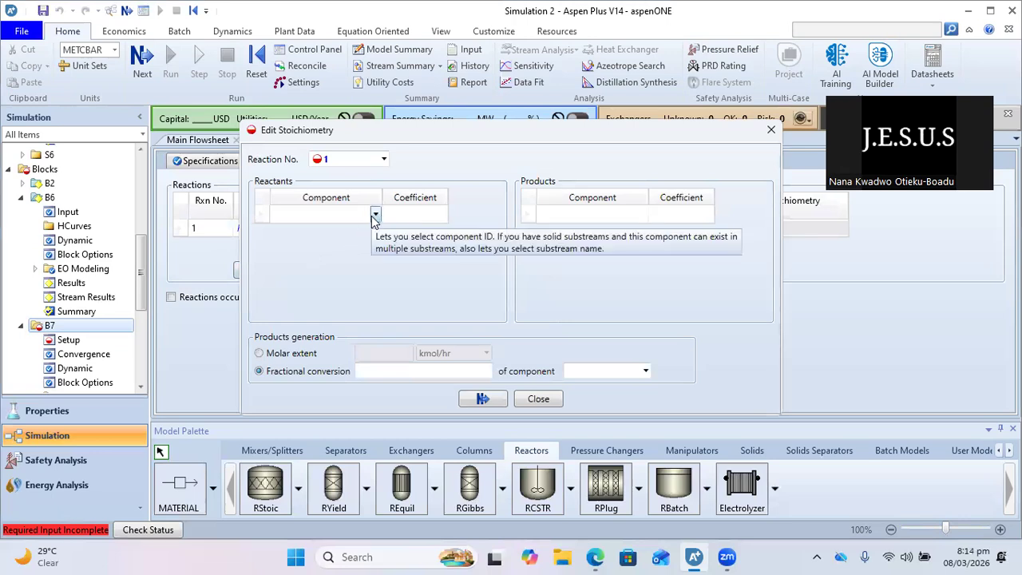
left_click(374, 214)
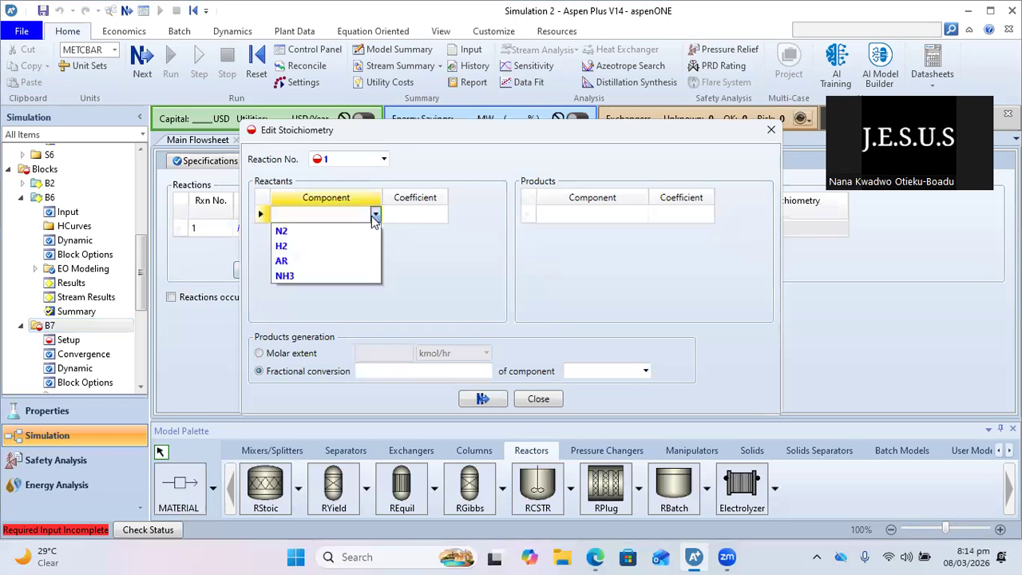
left_click(314, 229)
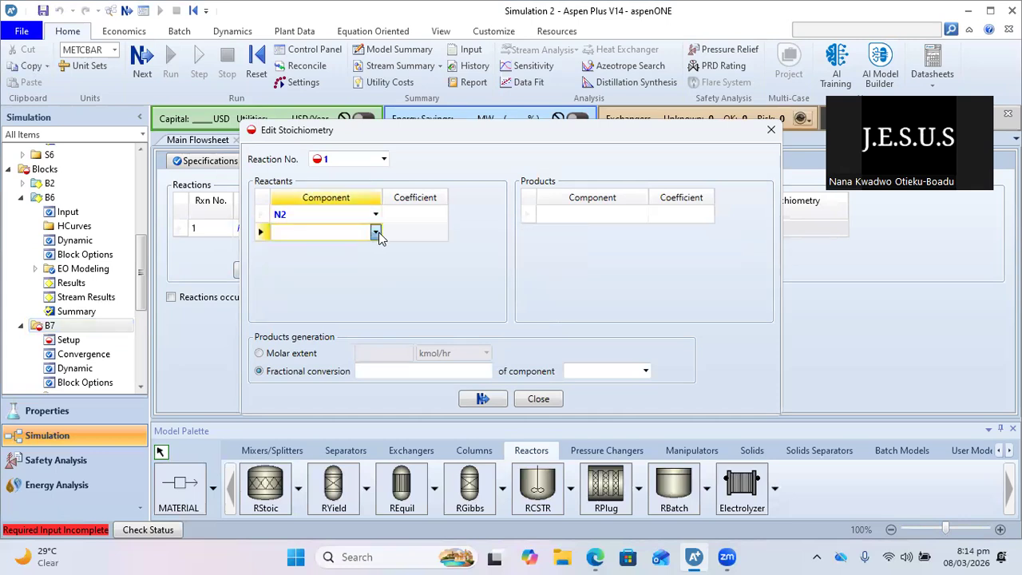
left_click(375, 232)
left_click(315, 265)
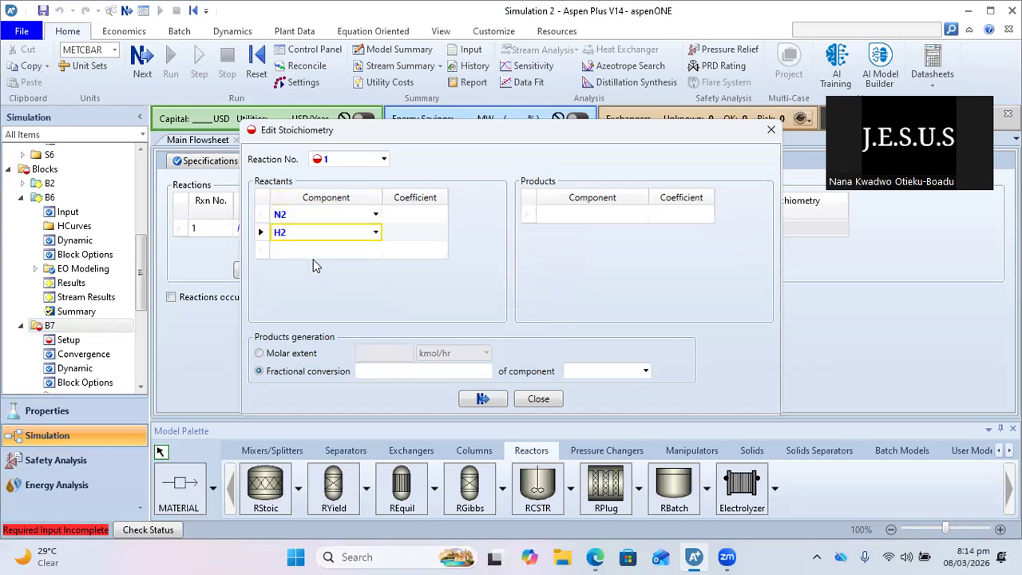
left_click(641, 215)
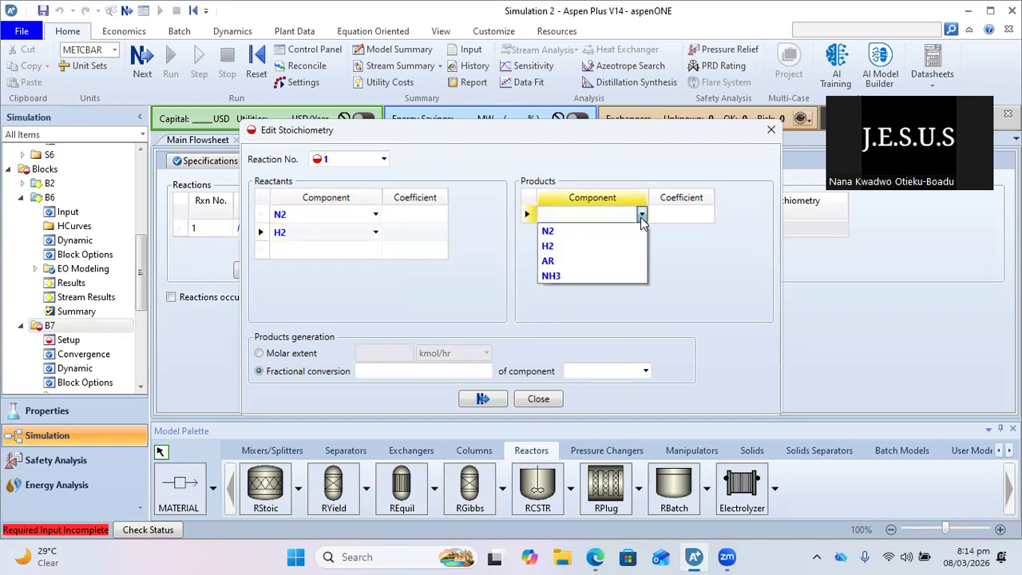
left_click(551, 276)
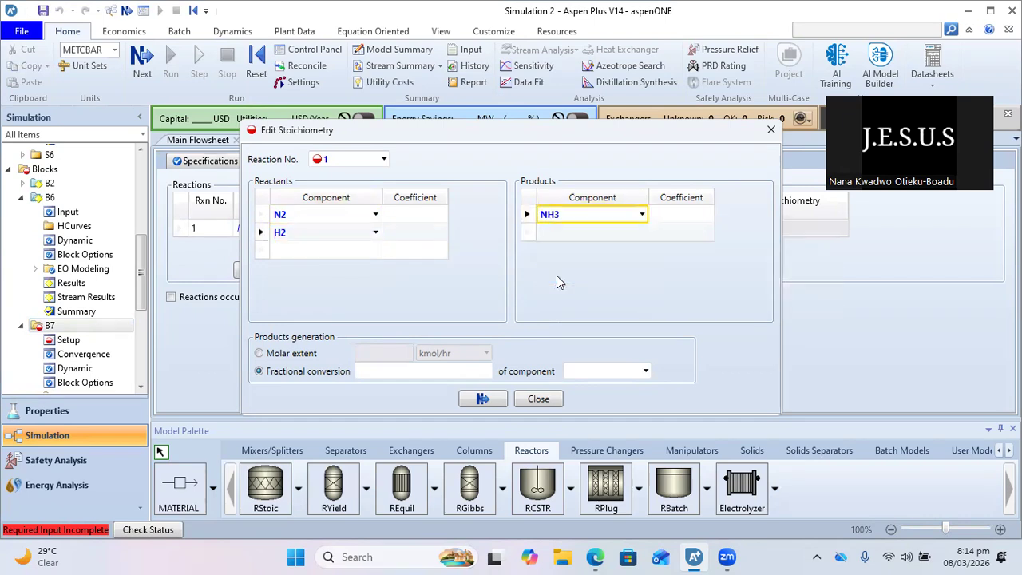
Enter stoichiometric coefficients of 1 for N2, 3 for H2 and 2 for NH3 in reaction 1
left_click(413, 217)
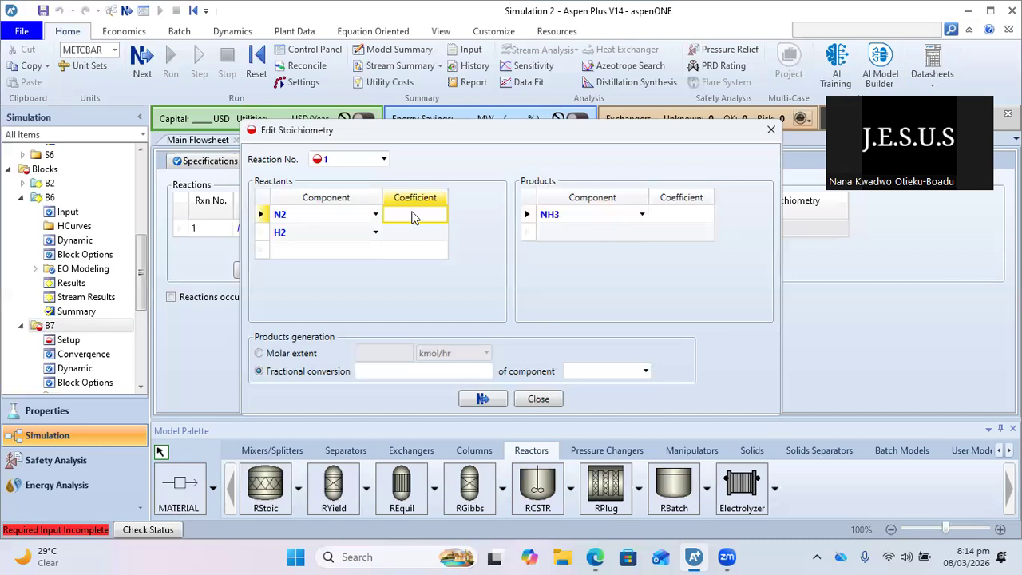
type("1")
left_click(406, 231)
type("3")
left_click(684, 214)
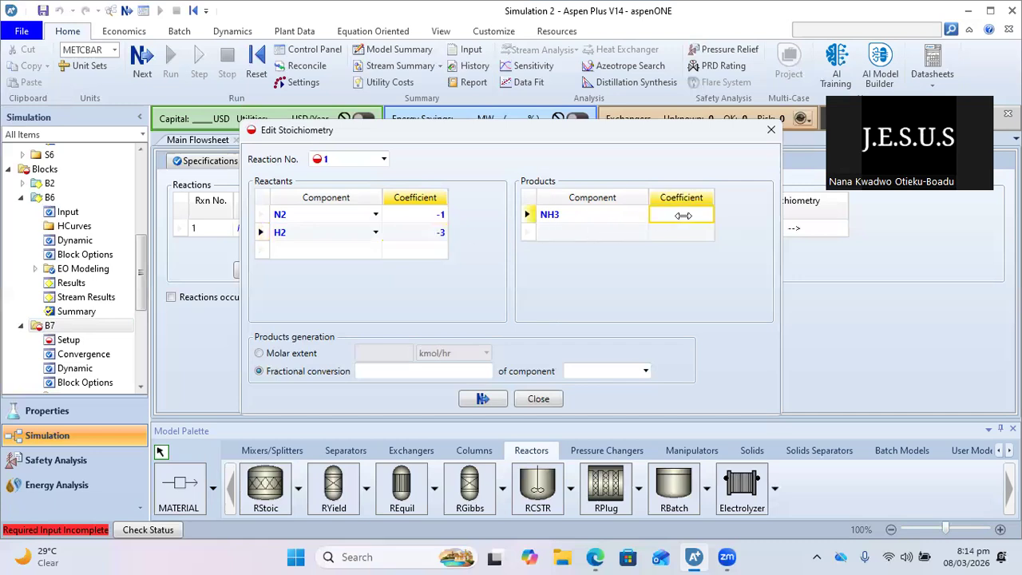
type("2")
left_click(630, 274)
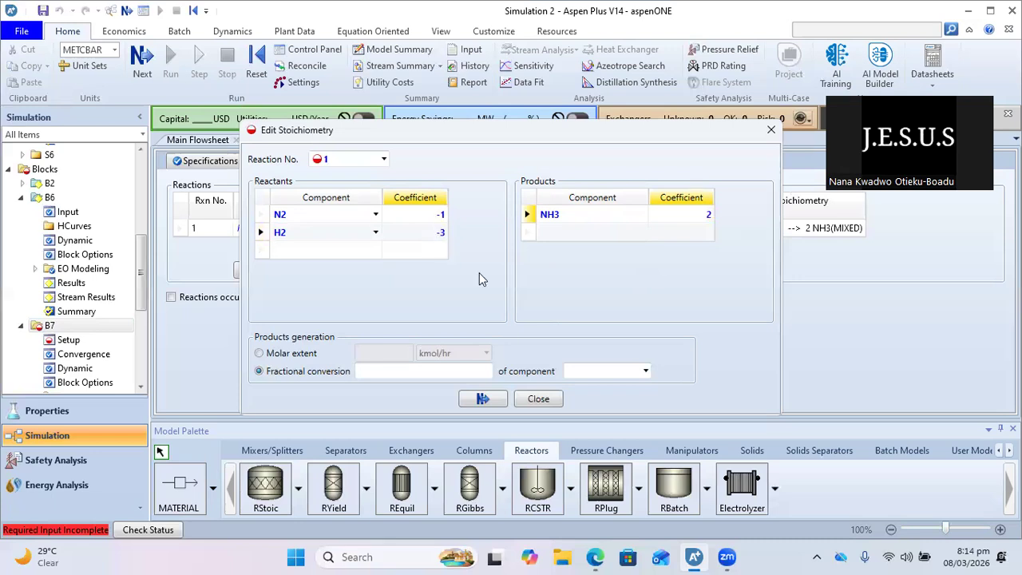
left_click_drag(669, 130, 428, 151)
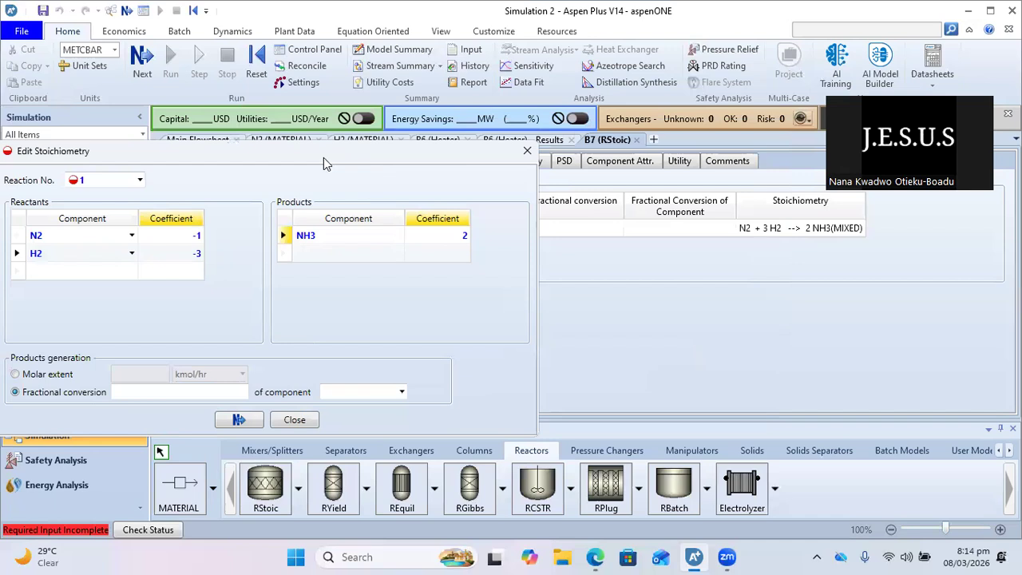
left_click_drag(323, 158, 643, 123)
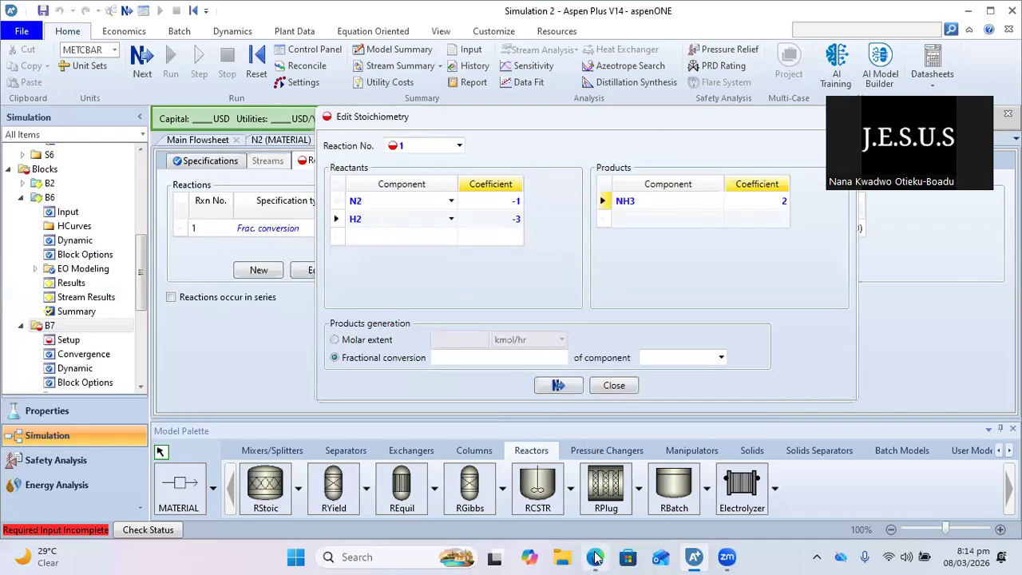
Switch to the Aspen tutorial PDF in Edge, underline the 33% single-pass conversion and return to Aspen Plus
mouse_move(595, 557)
left_click(591, 483)
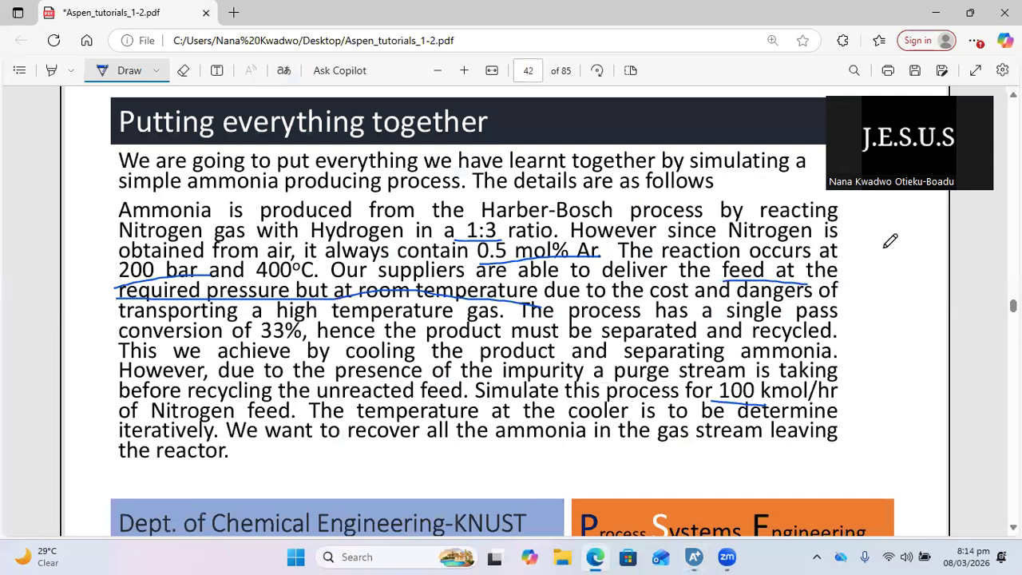
left_click_drag(249, 341, 308, 336)
left_click(695, 483)
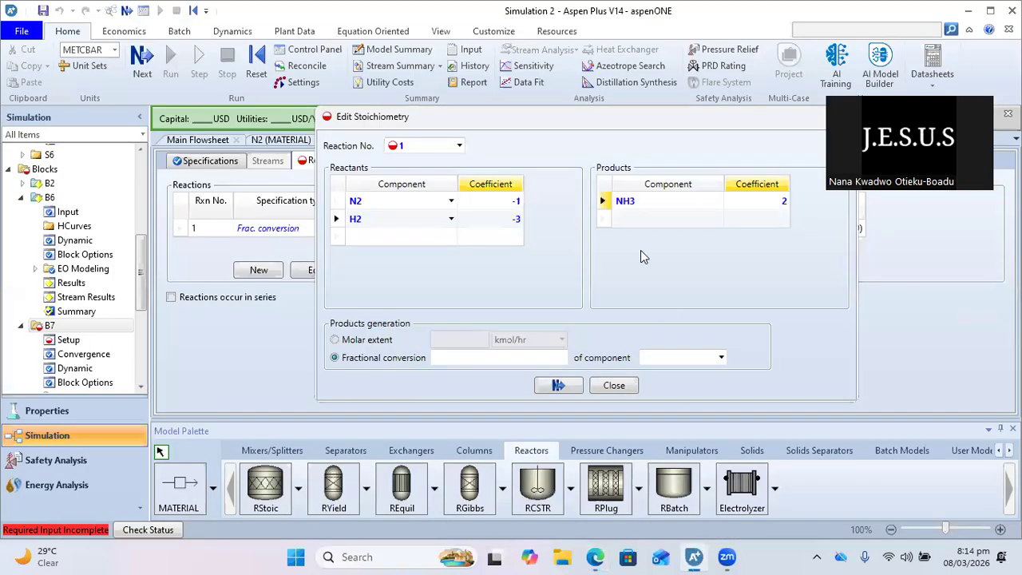
Specify a fractional conversion of 0.33 of component N2 for reaction 1 and finish the stoichiometry
left_click(466, 361)
type(".33")
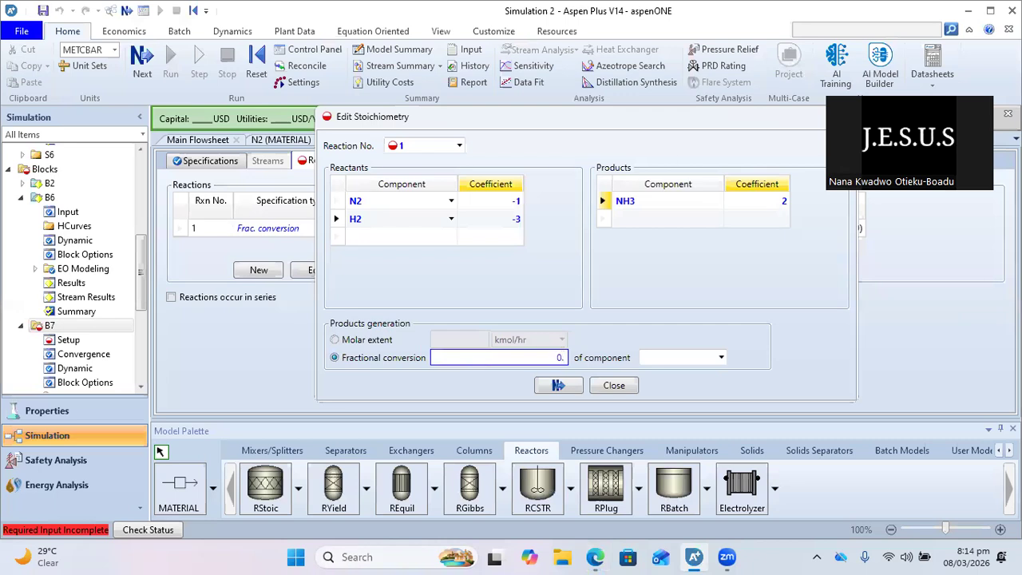
left_click(721, 358)
left_click(681, 375)
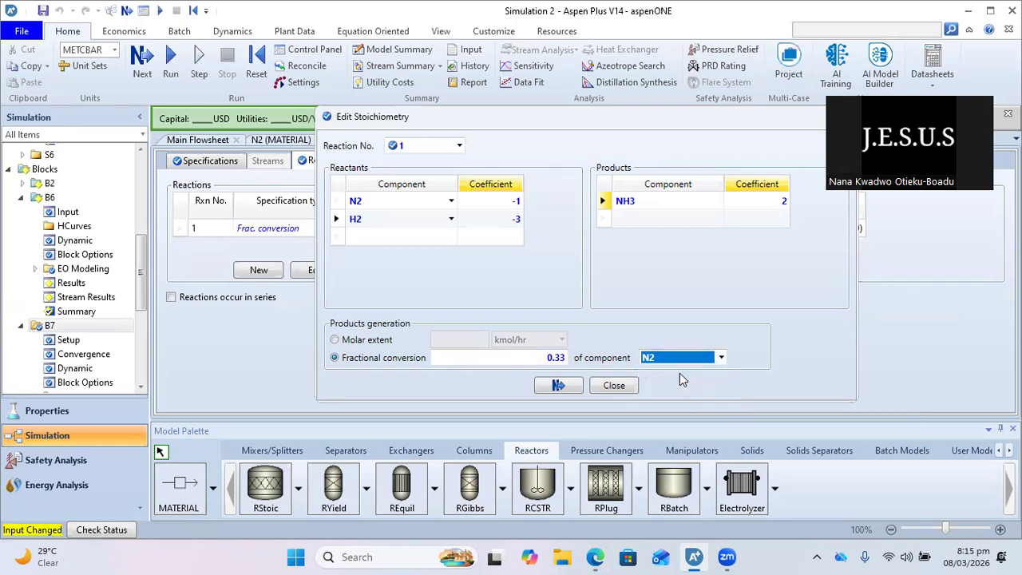
left_click(335, 339)
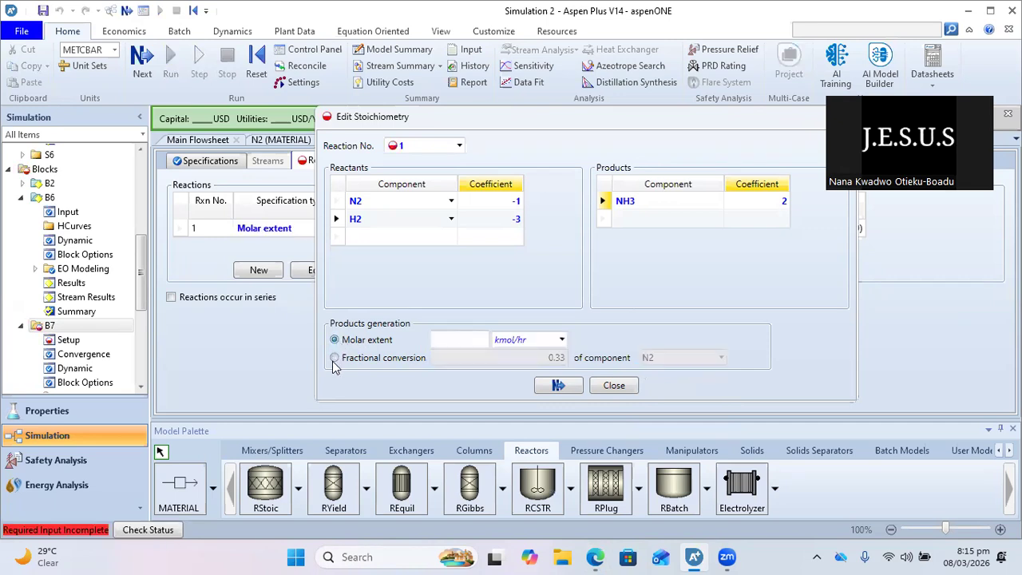
left_click(334, 358)
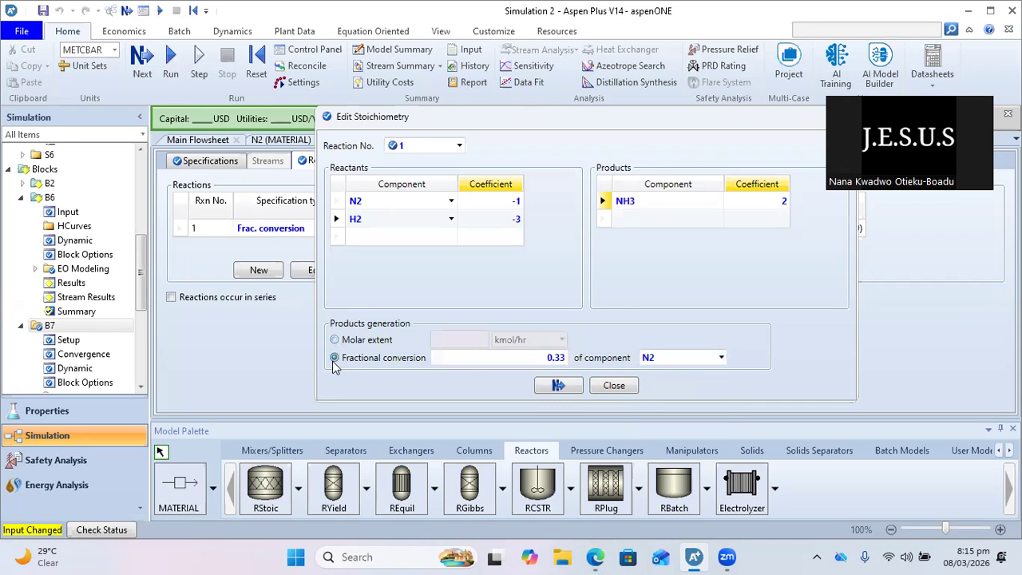
left_click(557, 386)
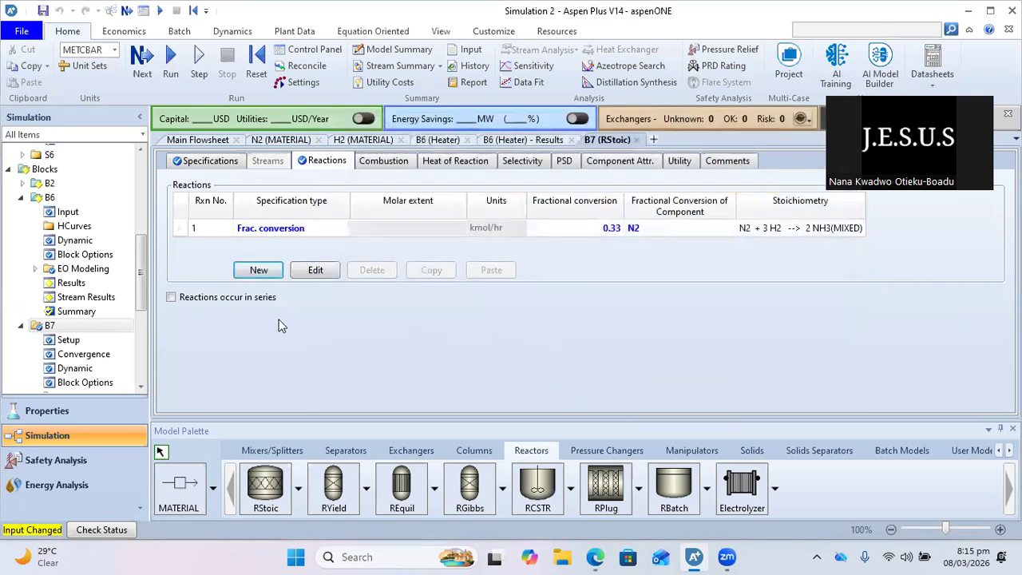
left_click(258, 270)
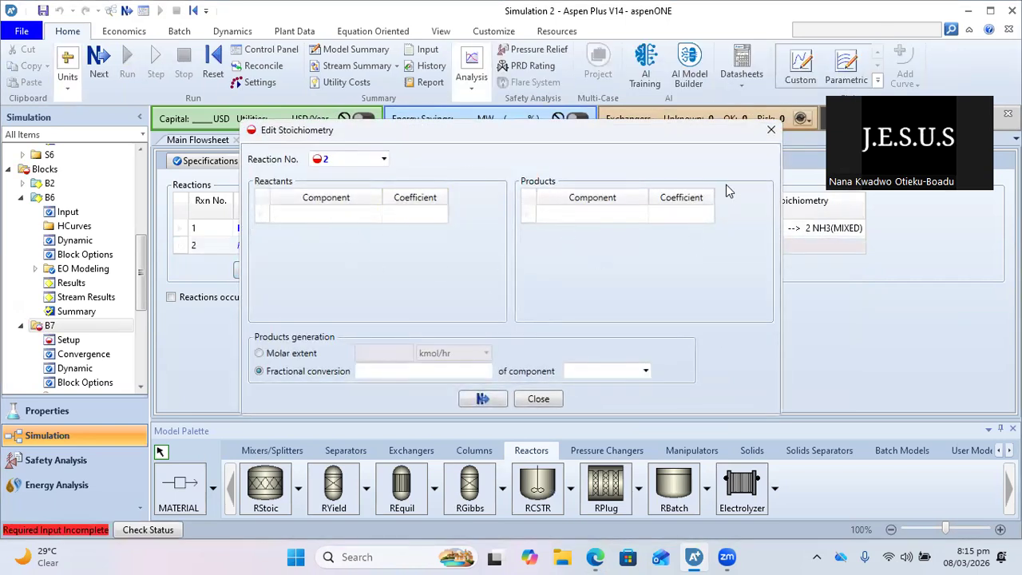
left_click(771, 130)
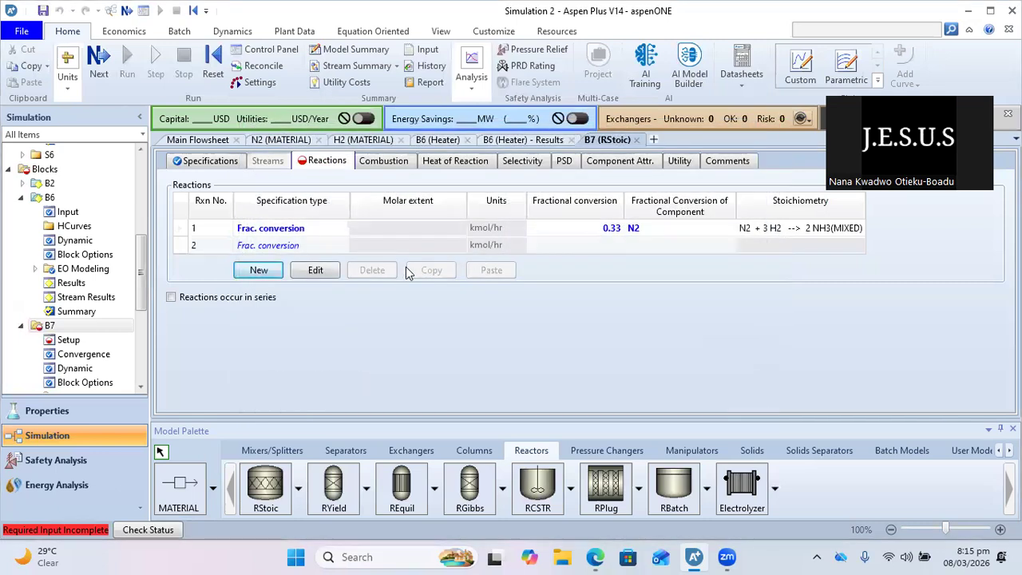
left_click(183, 245)
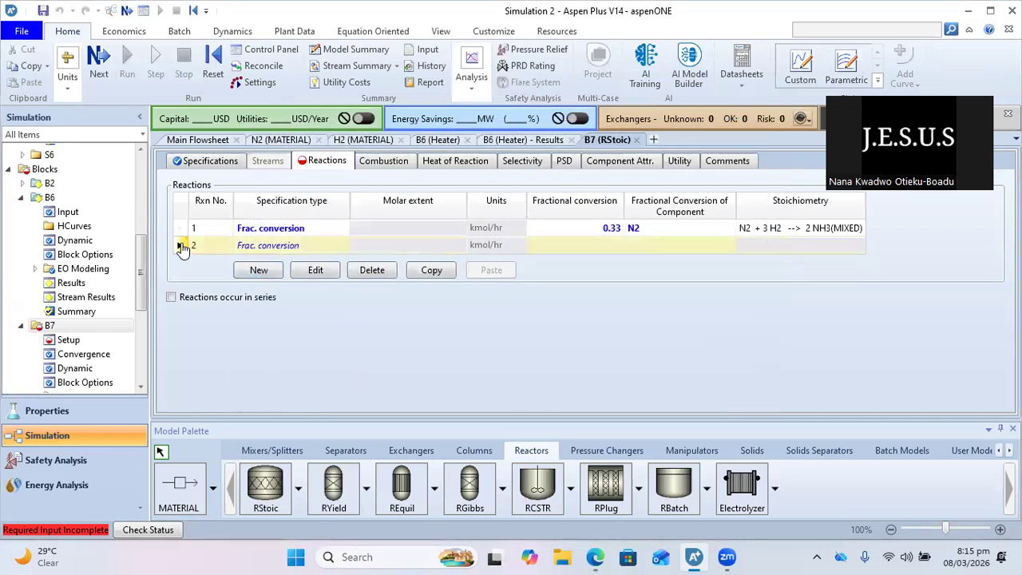
left_click(390, 273)
left_click(540, 296)
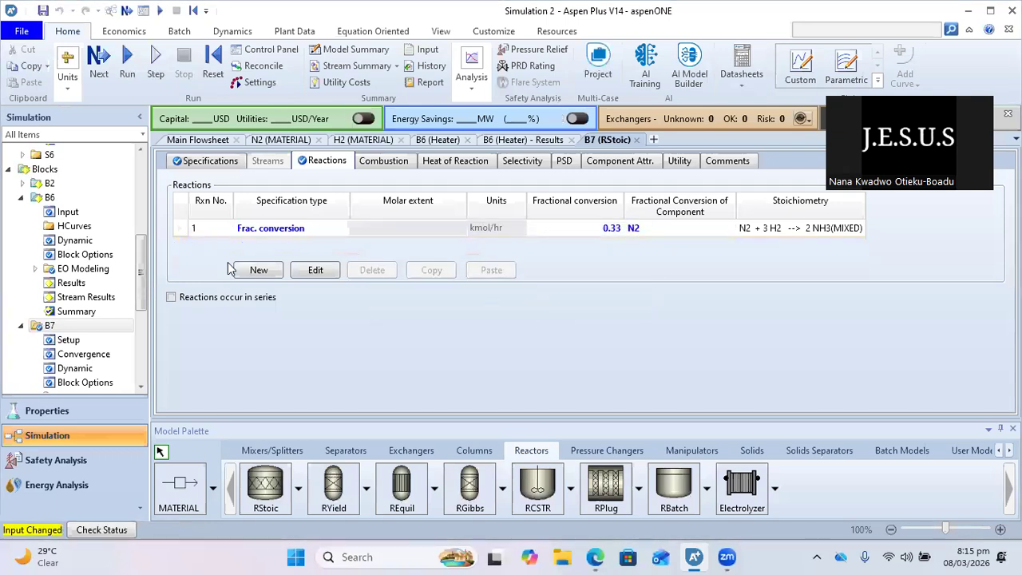
left_click(170, 299)
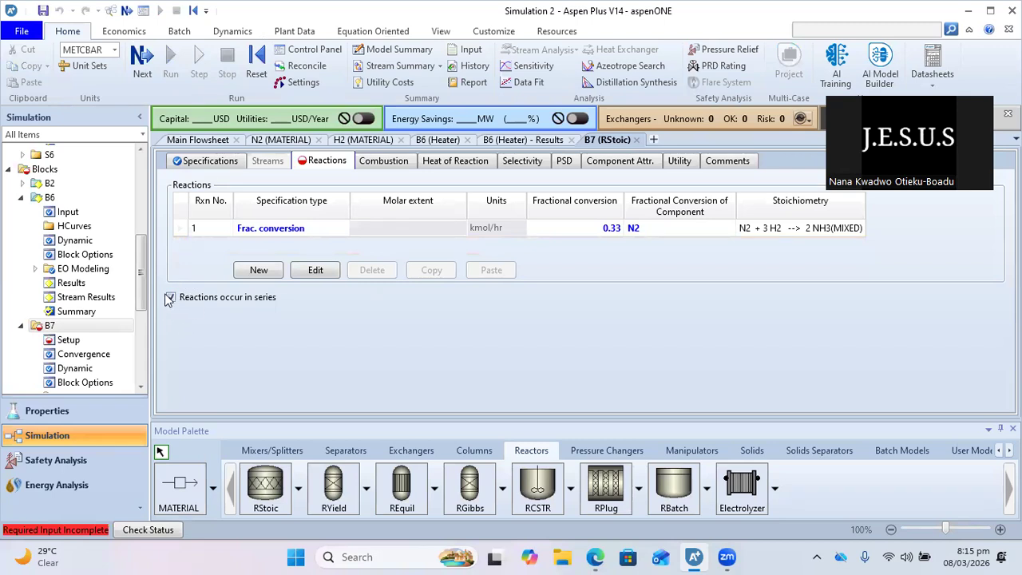
left_click(170, 298)
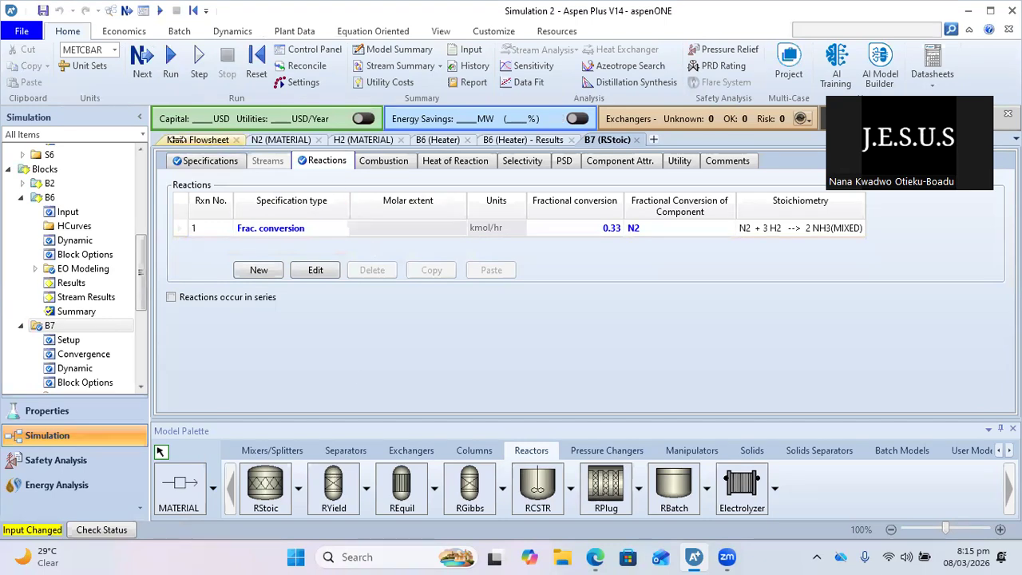
Run the simulation from the main flowsheet and open the RStoic reactor's stream results for S5 and S6
left_click(191, 139)
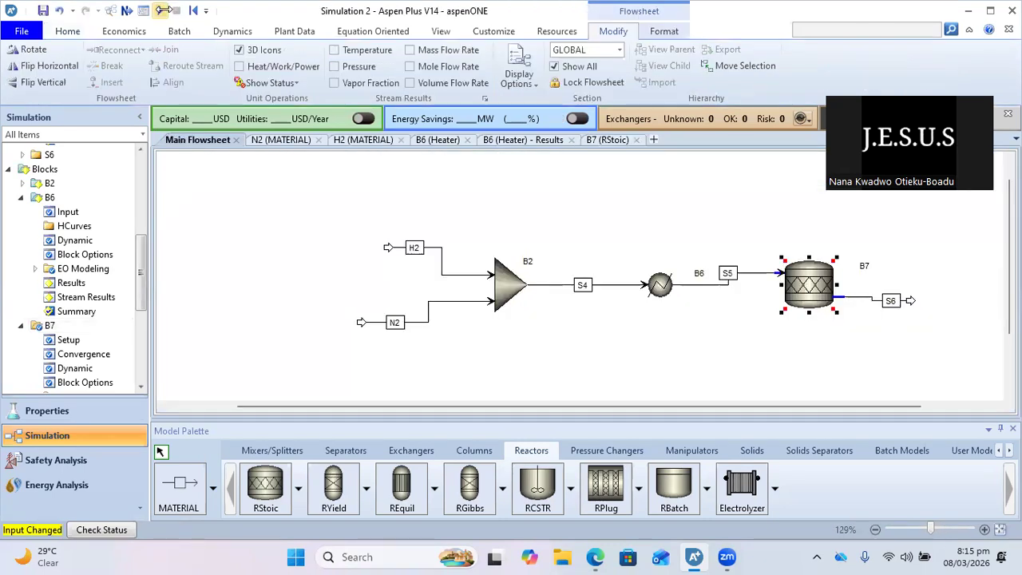
left_click(160, 11)
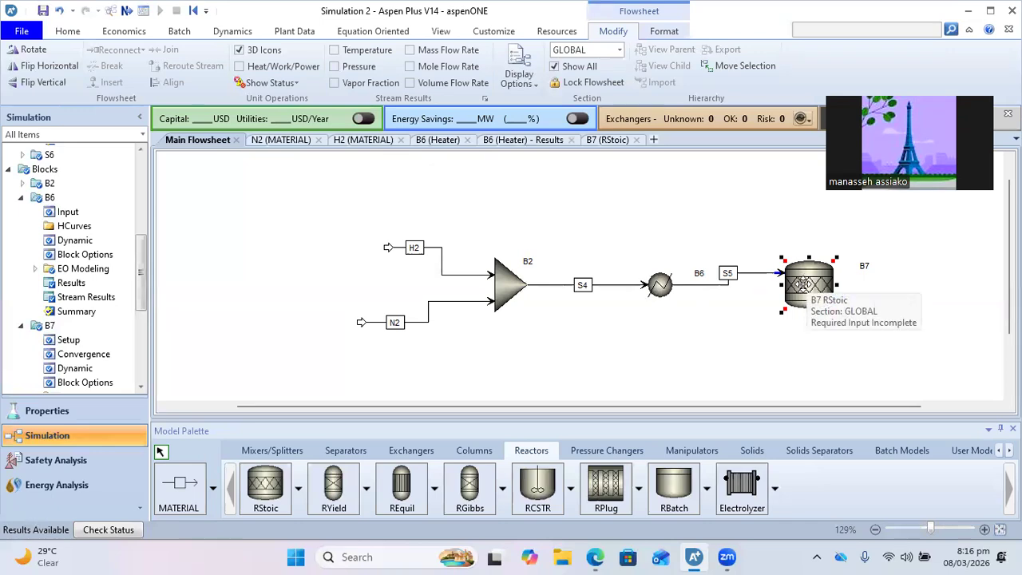
right_click(803, 283)
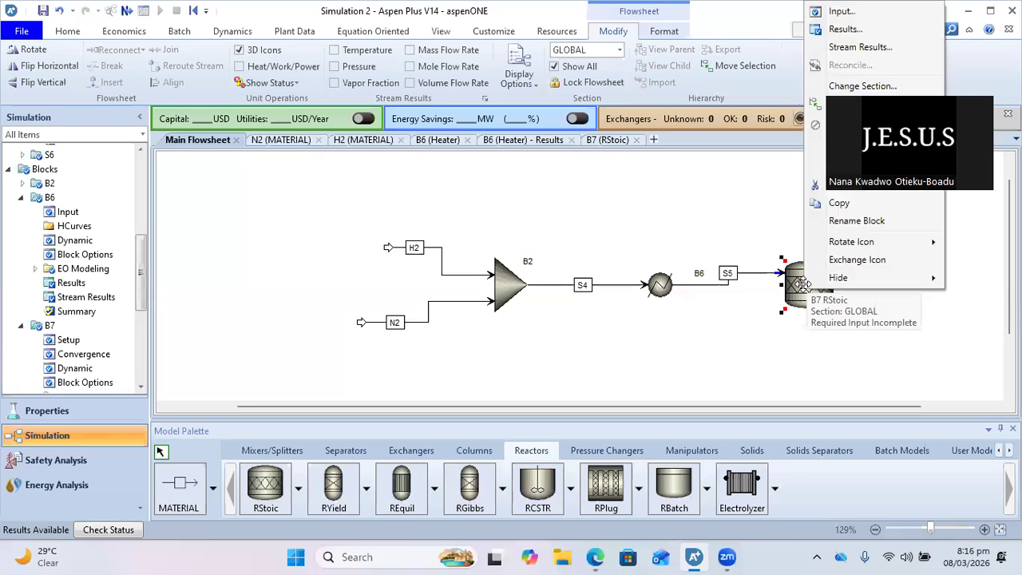
left_click(837, 47)
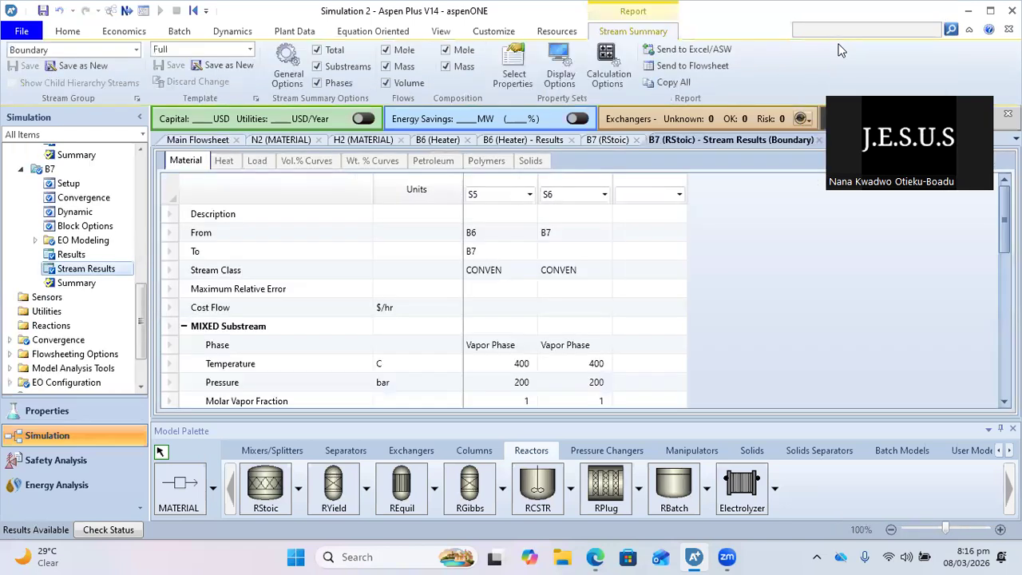
left_click(493, 185)
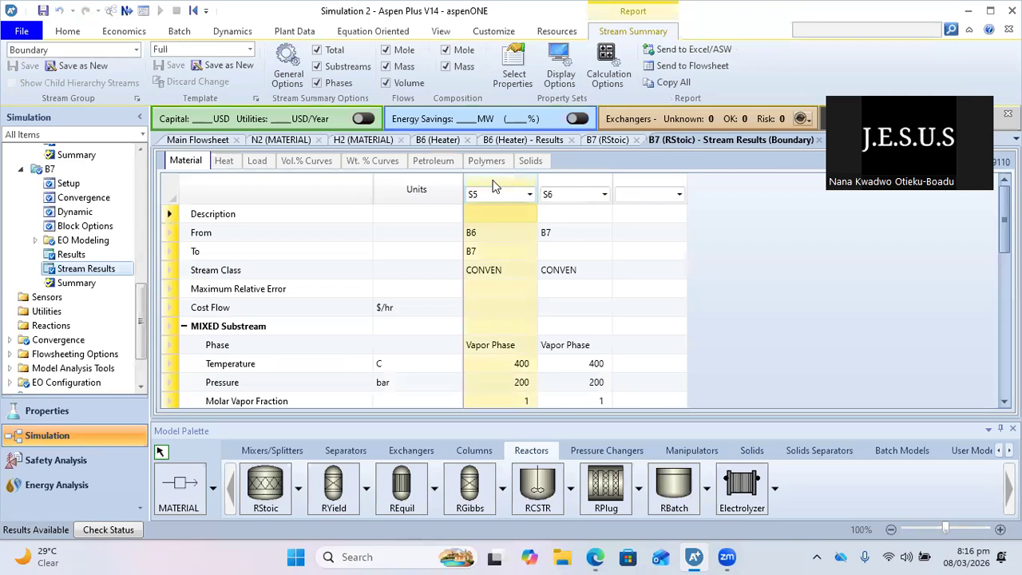
left_click(568, 190)
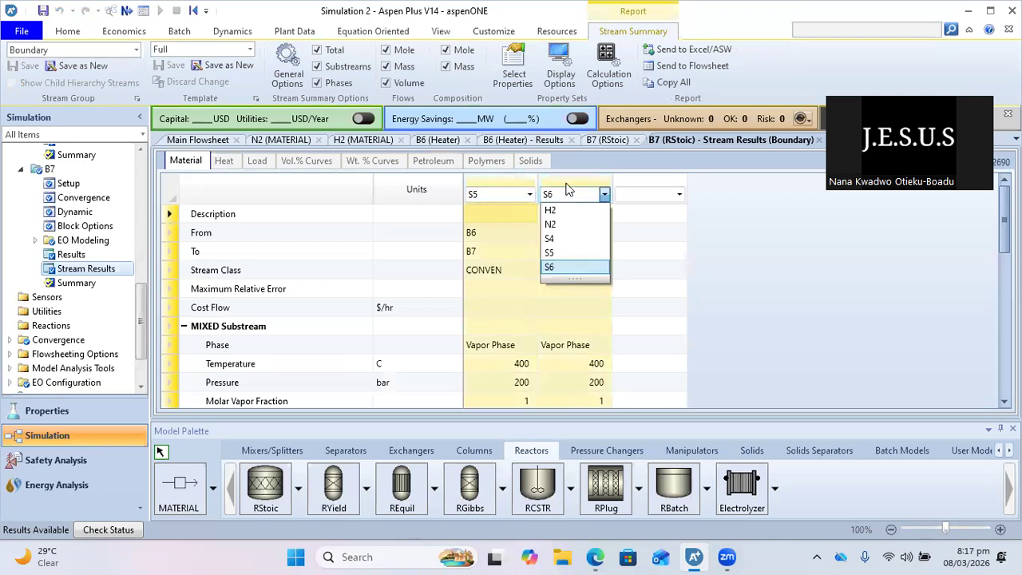
left_click(566, 188)
Rename the reactor's feed stream S5 to IN and product stream S6 to OUT, and return to the stream results
left_click(200, 141)
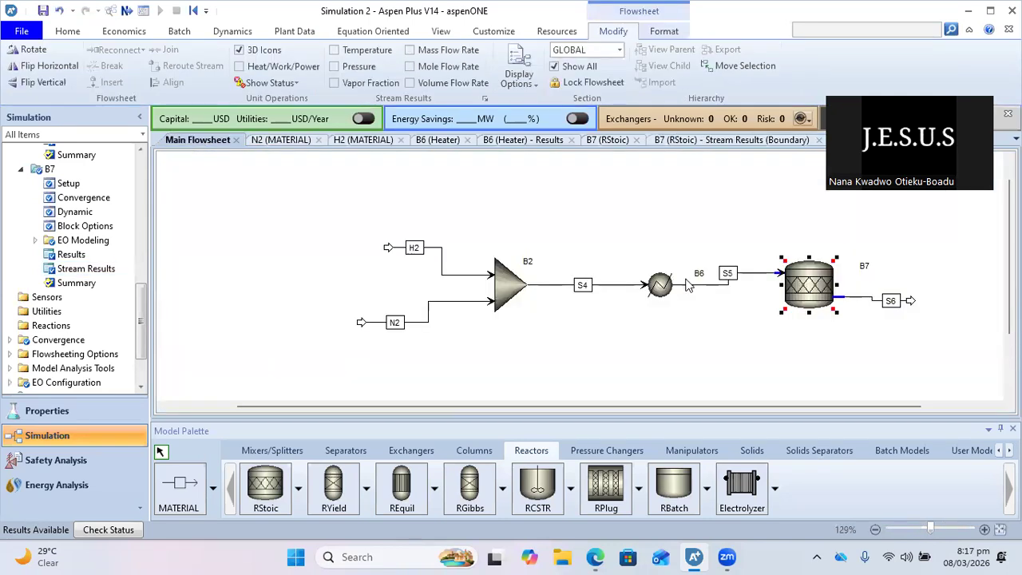
left_click(726, 276)
left_click(894, 308)
double_click(896, 307)
type("OUT")
key("Return")
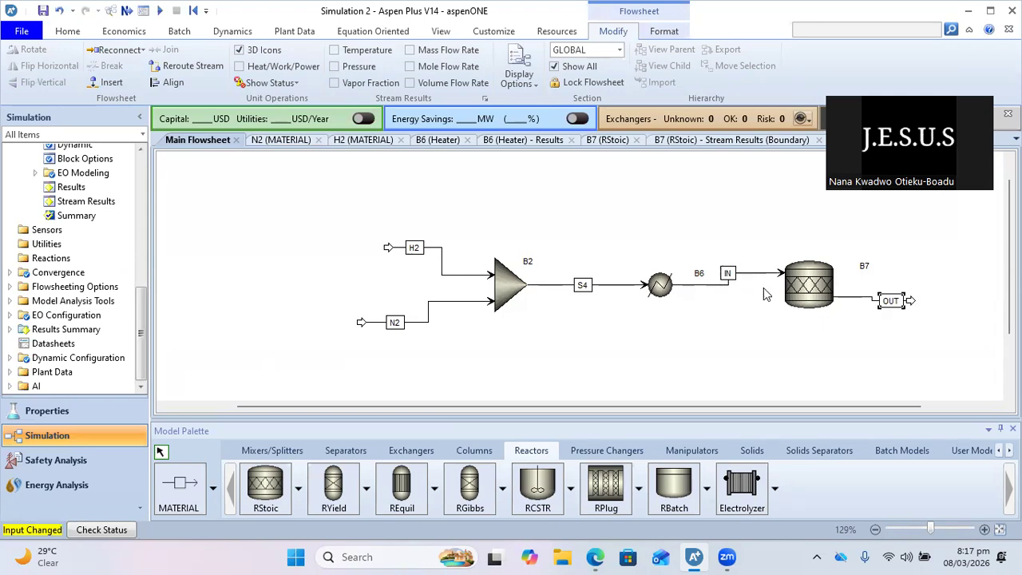
left_click(723, 142)
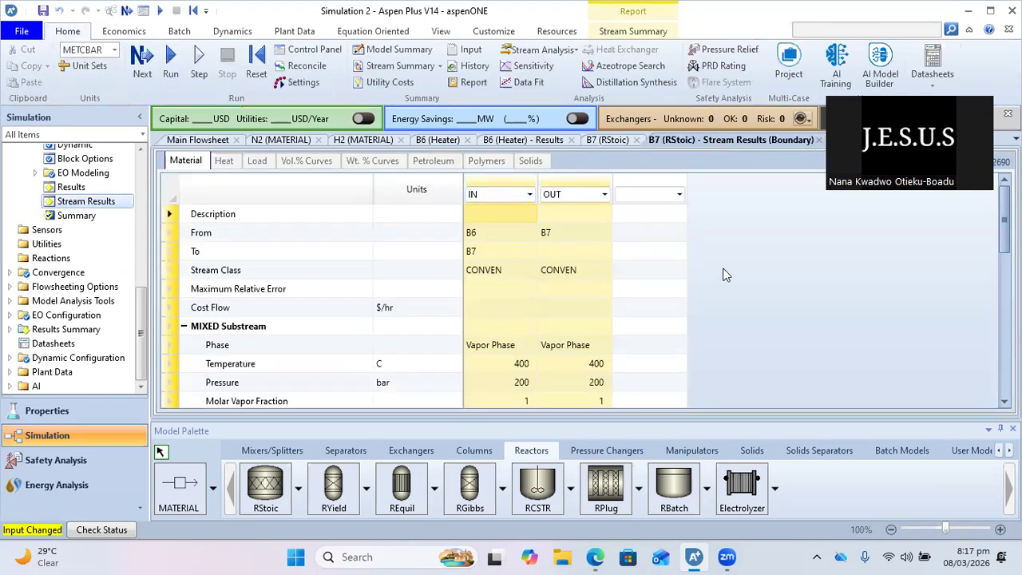
Compare the phase, temperature, pressure and bulk properties of the reactor's IN and OUT streams in the stream results
scroll(521, 290, "down", 3)
scroll(521, 290, "up", 3)
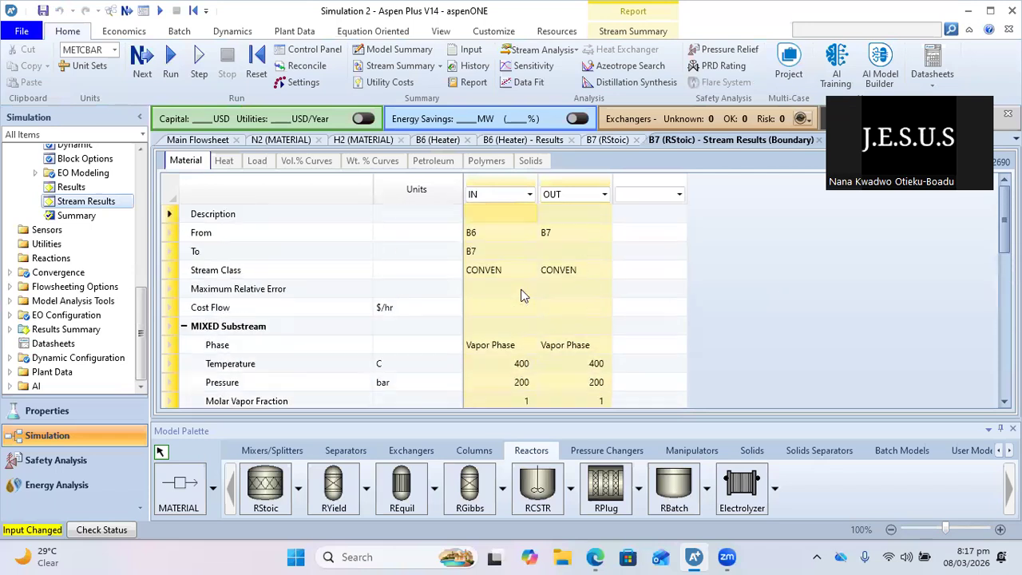
scroll(521, 289, "down", 2)
left_click(486, 228)
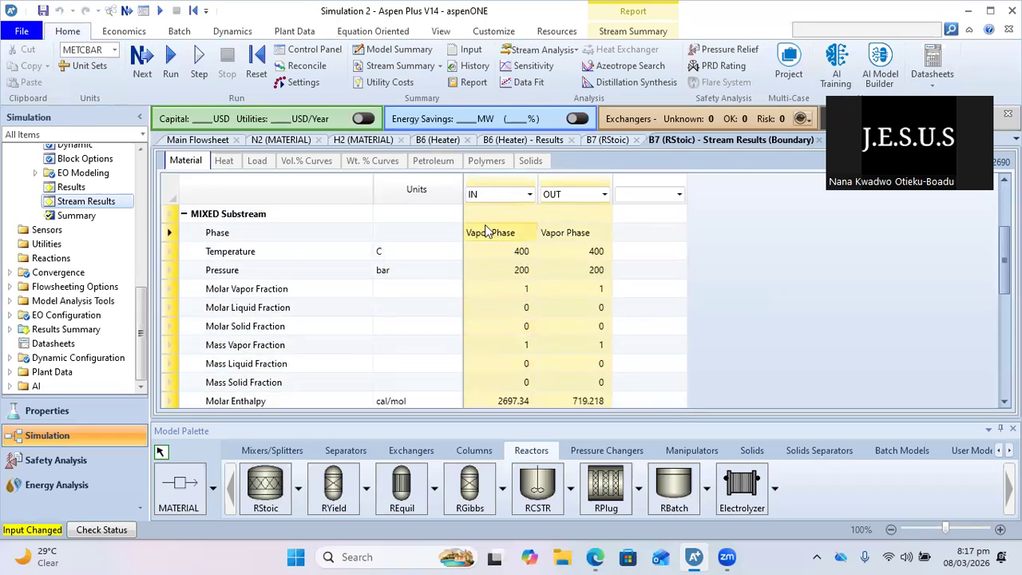
left_click(561, 237)
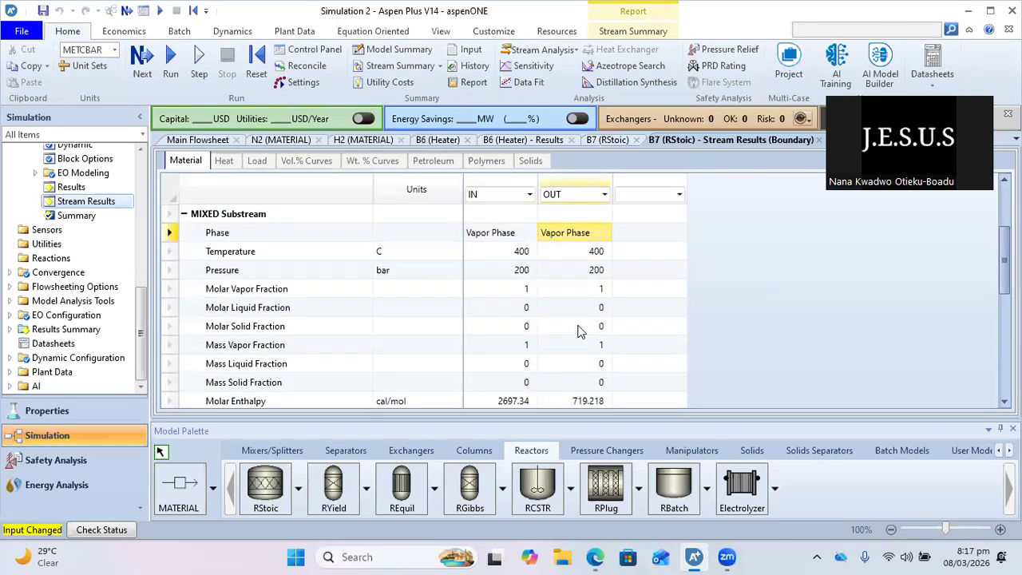
scroll(581, 329, "down", 3)
left_click_drag(521, 217, 583, 224)
scroll(564, 312, "down", 2)
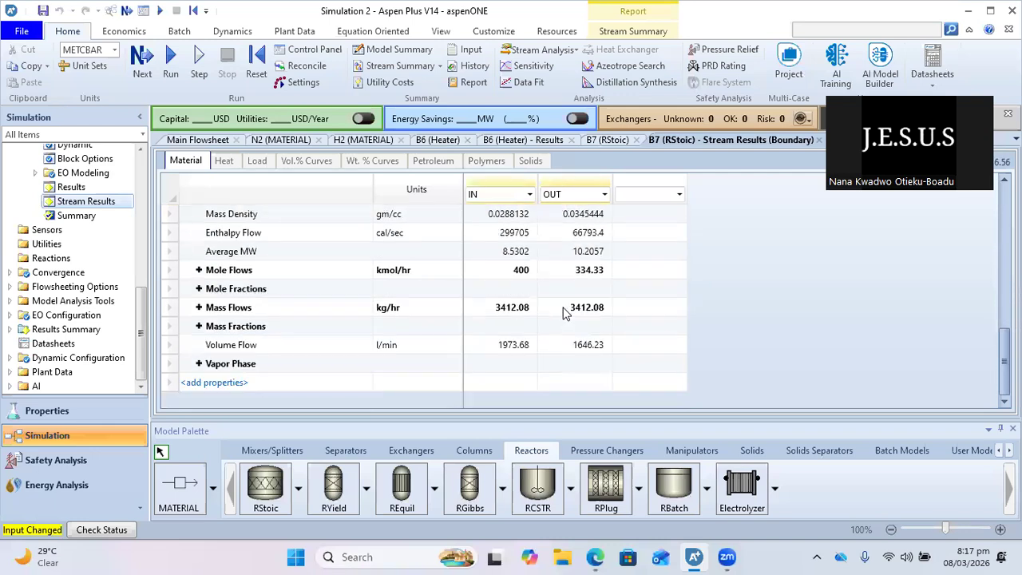
Expand the mole flows and compare the N2, H2, AR and NH3 flows between the IN and OUT streams
left_click(199, 270)
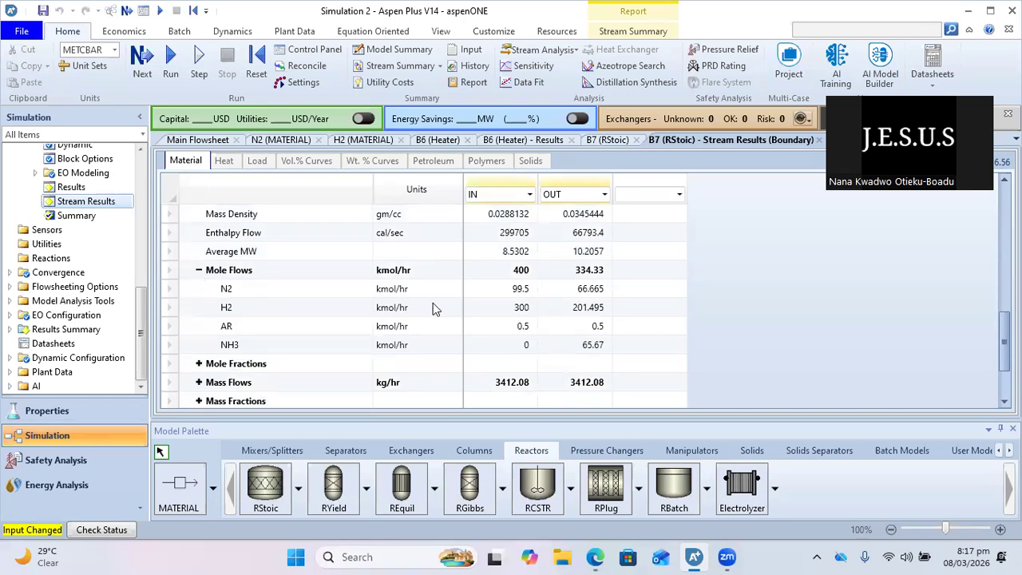
left_click(520, 291)
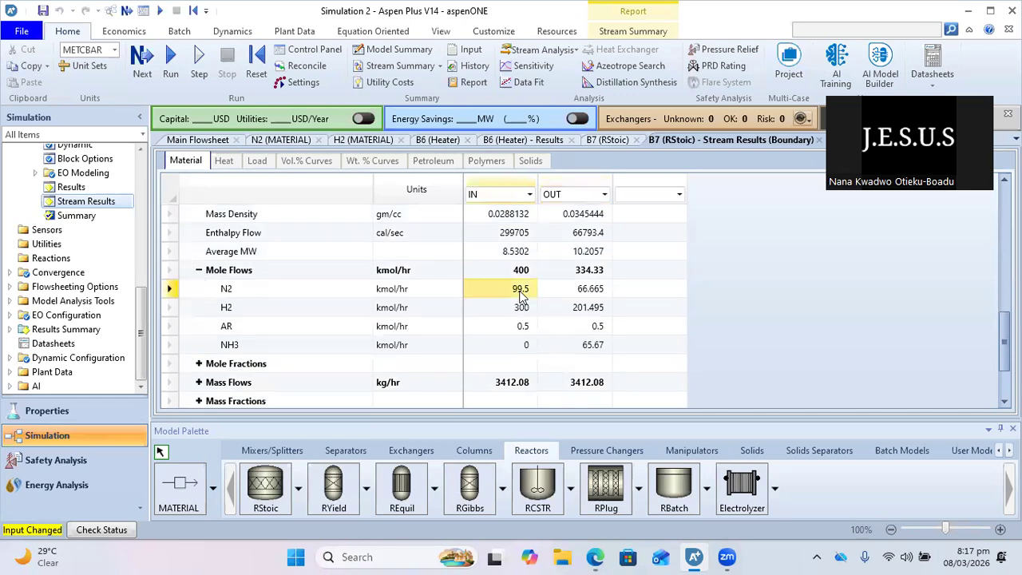
left_click(584, 294)
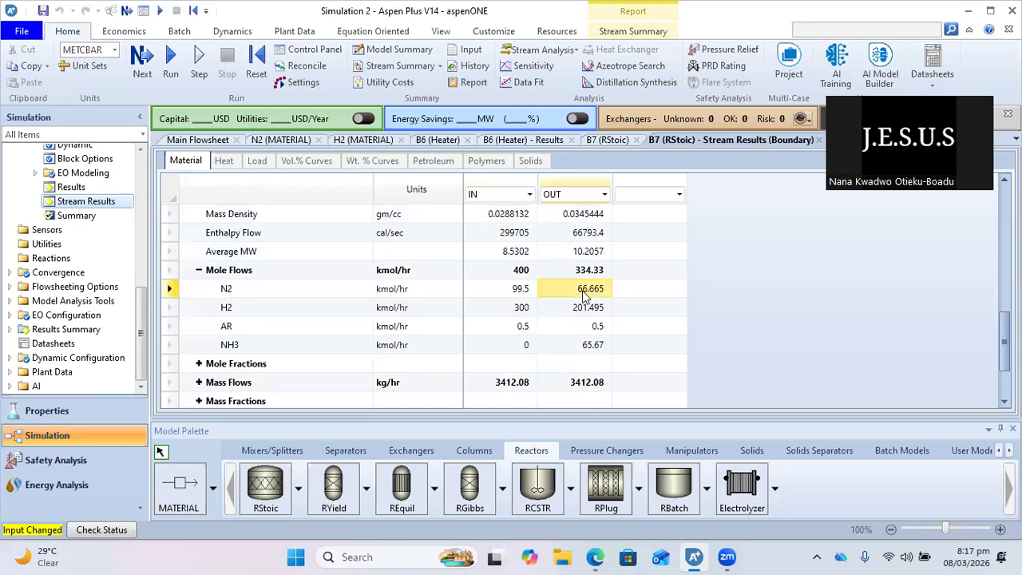
left_click(519, 311)
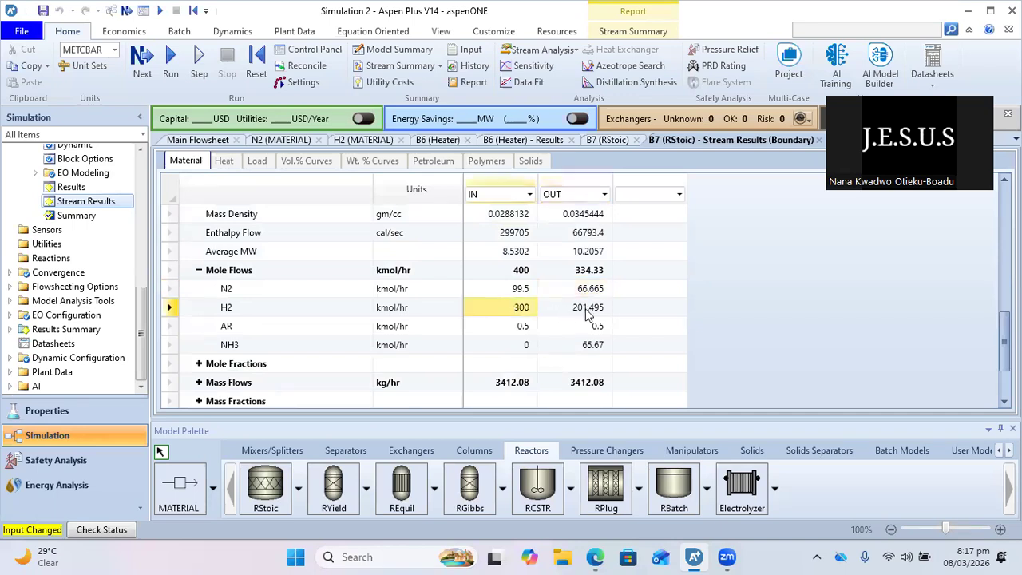
left_click(587, 314)
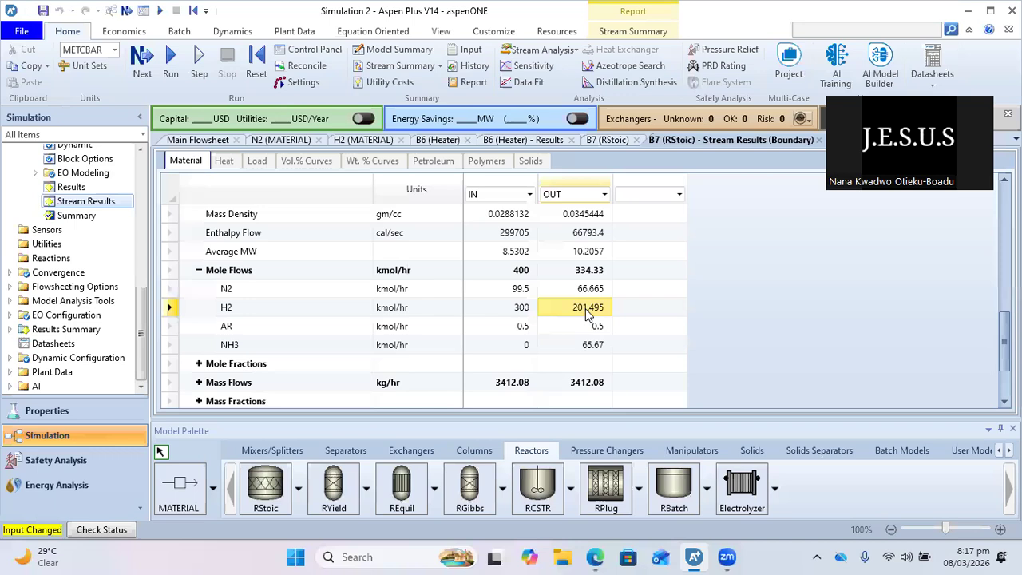
left_click(521, 331)
left_click(567, 328)
left_click(519, 332)
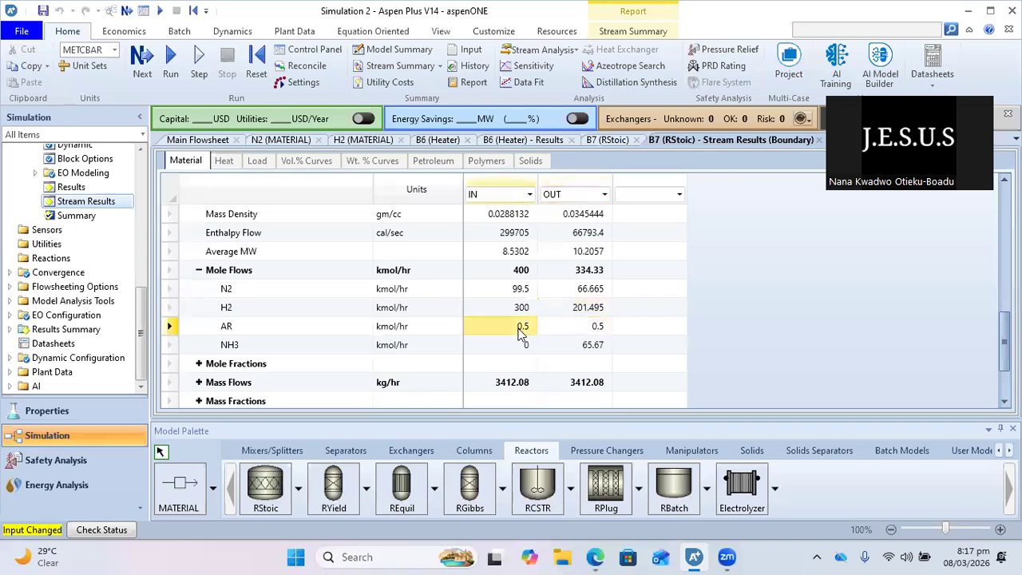
left_click(522, 361)
left_click(523, 345)
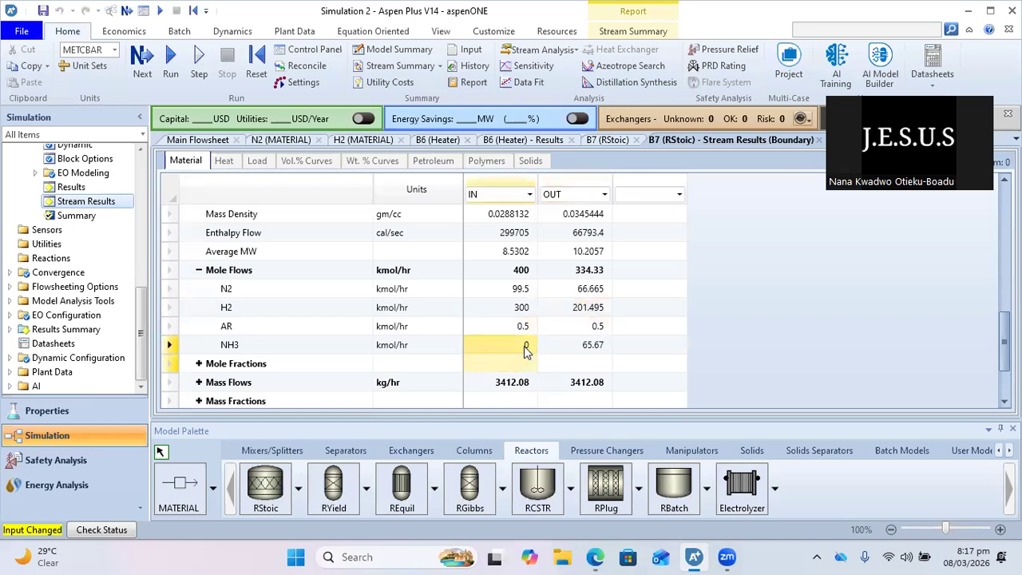
left_click(563, 346)
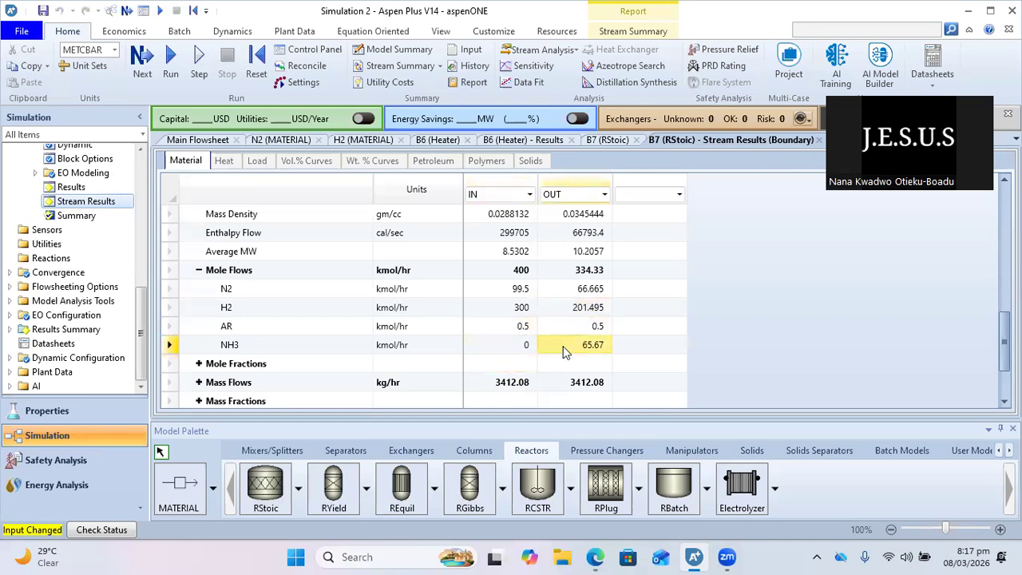
scroll(563, 352, "down", 2)
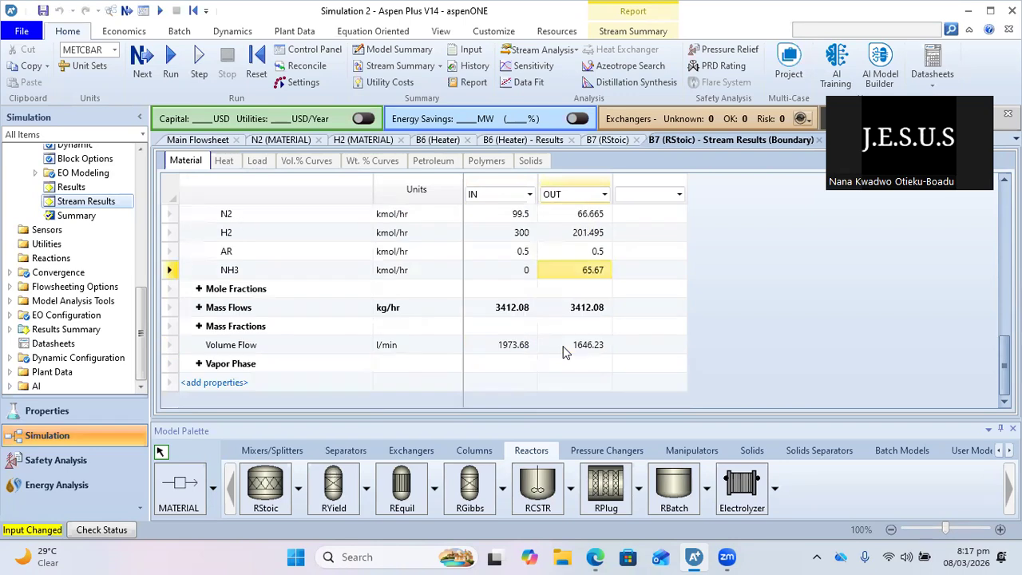
Return to the main flowsheet and start saving the simulation as a compound file in the Desktop folder
left_click(182, 140)
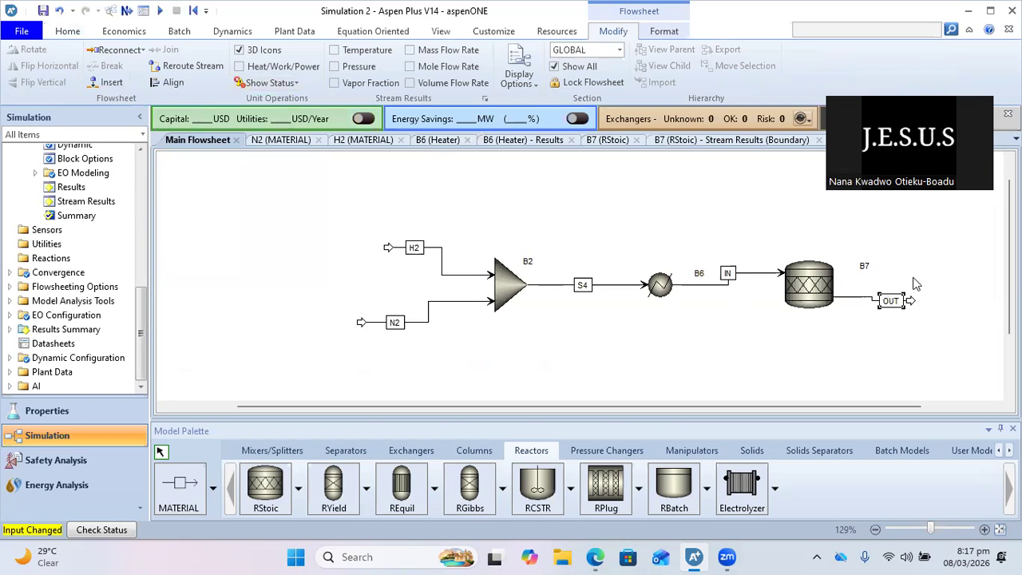
left_click(23, 32)
left_click(62, 152)
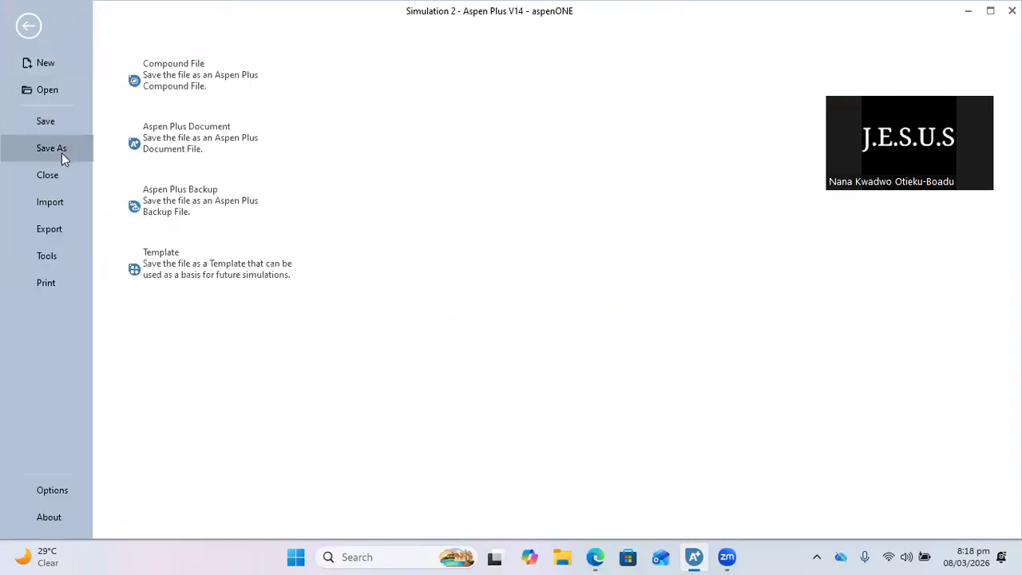
left_click(226, 94)
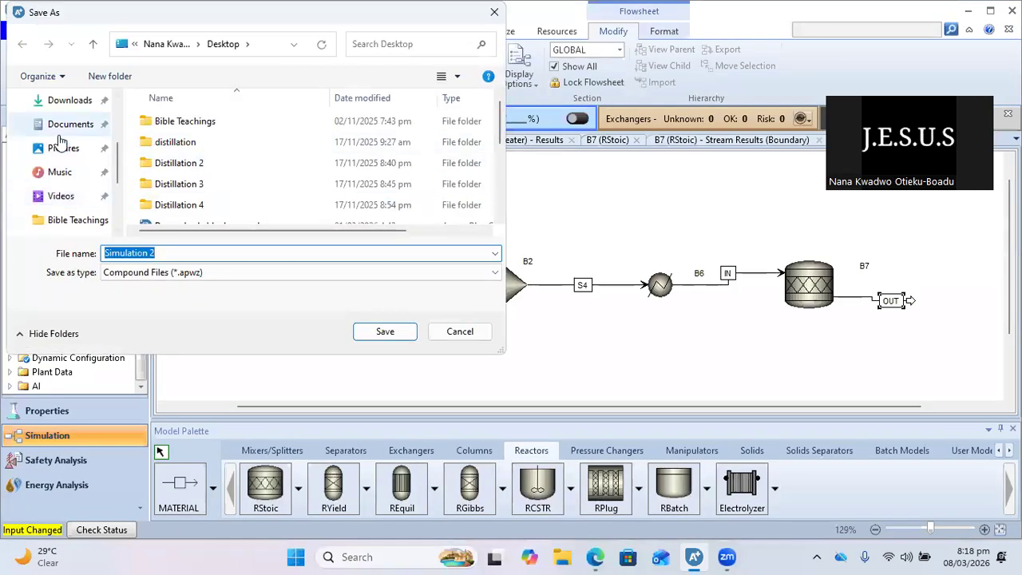
scroll(61, 142, "up", 3)
left_click(59, 205)
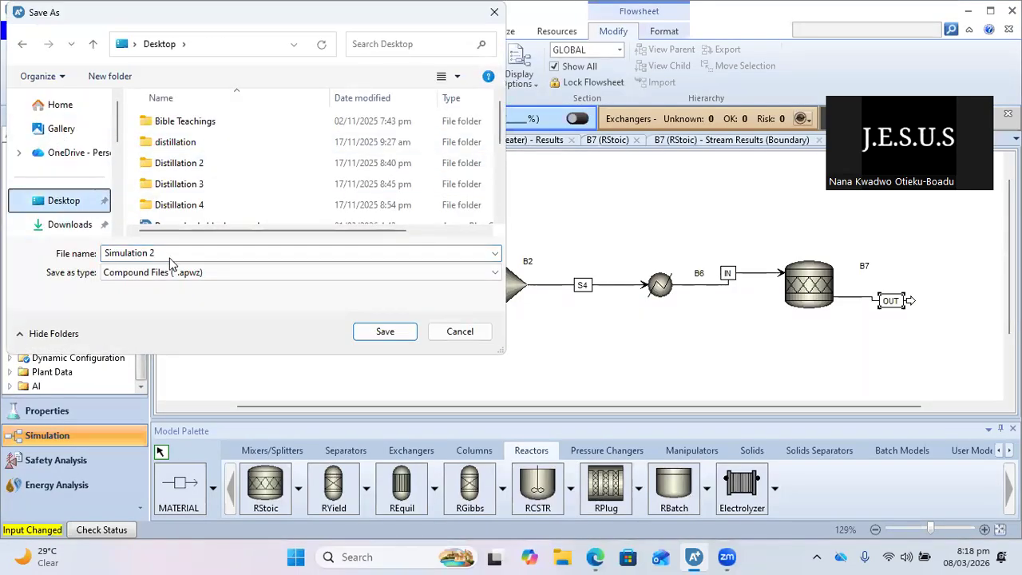
Name the compound file "Trial example 1" and save it
type("Truak")
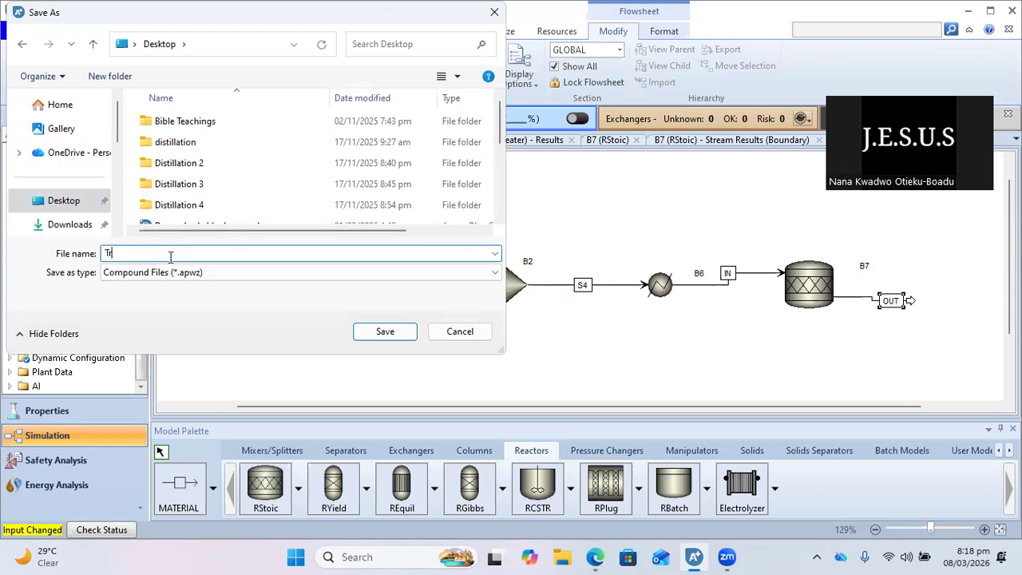
key("BackSpace")
key("BackSpace")
key("BackSpace")
key("BackSpace")
type("ial exano")
key("BackSpace")
key("BackSpace")
type("mple 1")
key("Return")
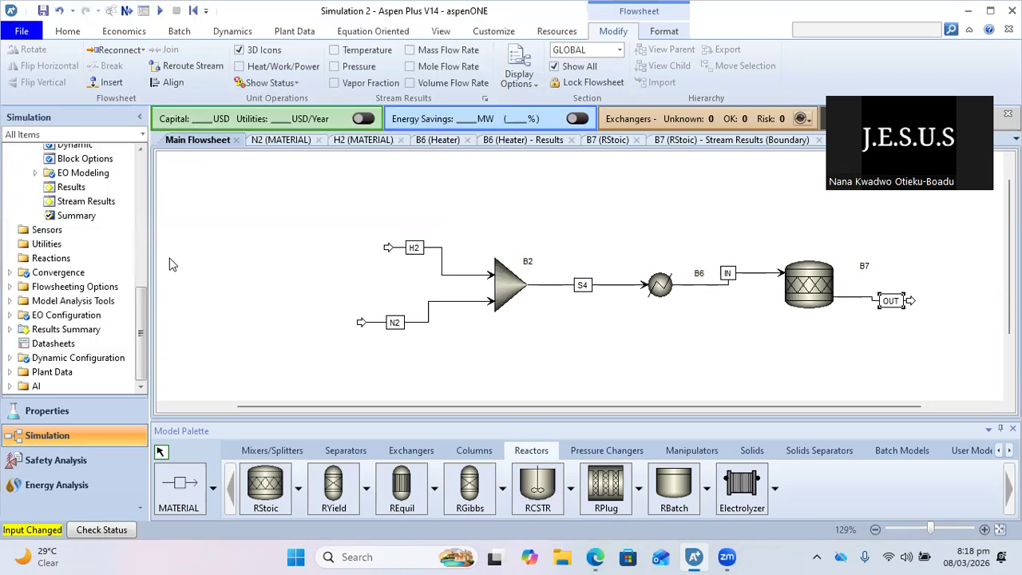